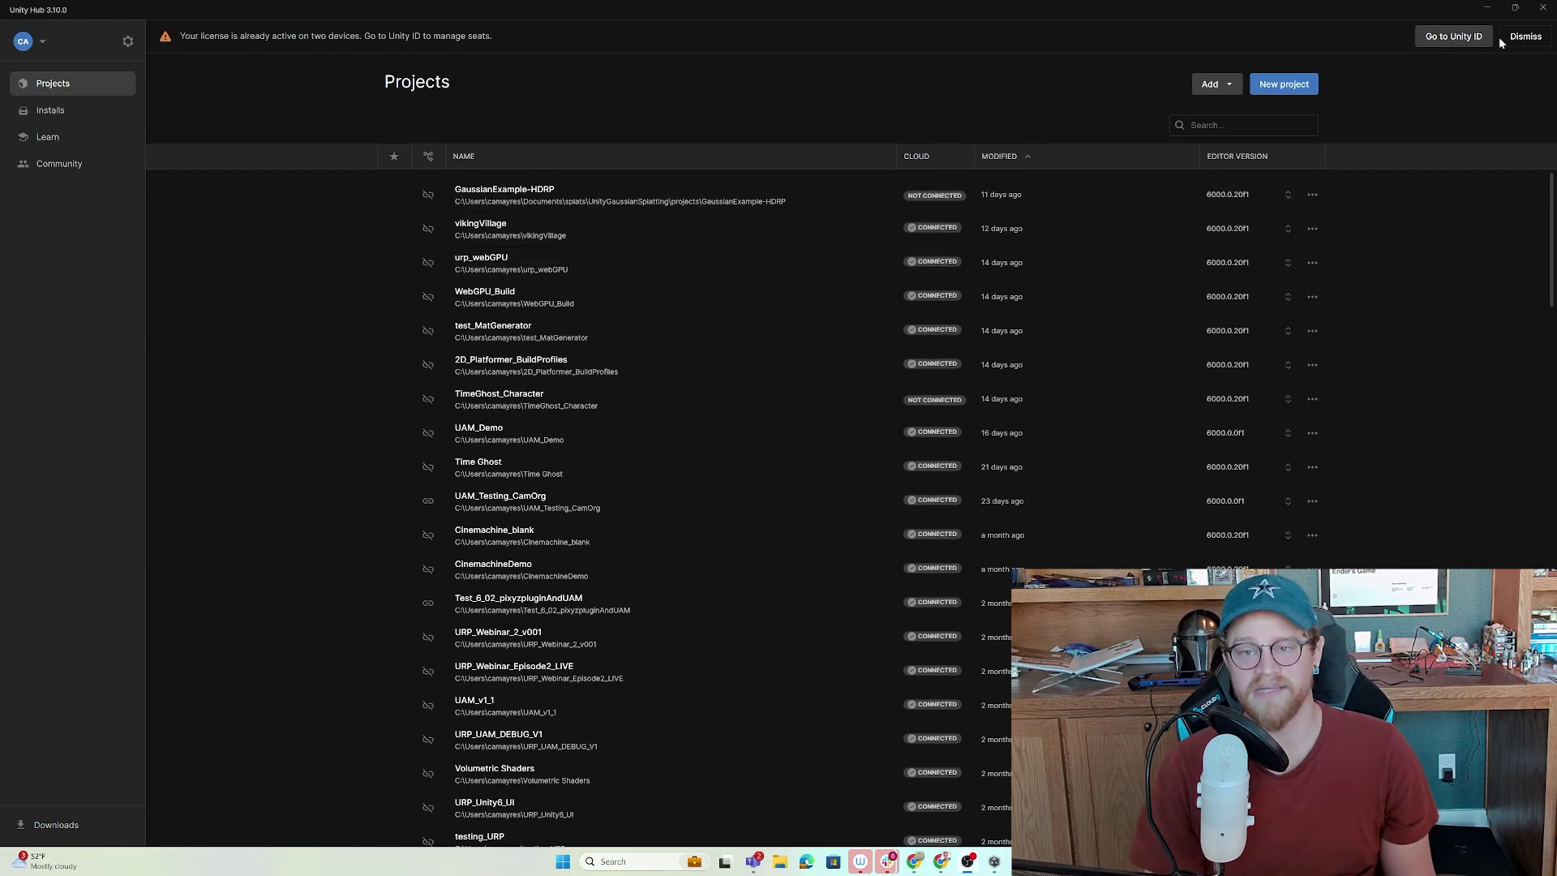
# Dismiss the license warning banner in Unity Hub.
pyautogui.click(1524, 37)
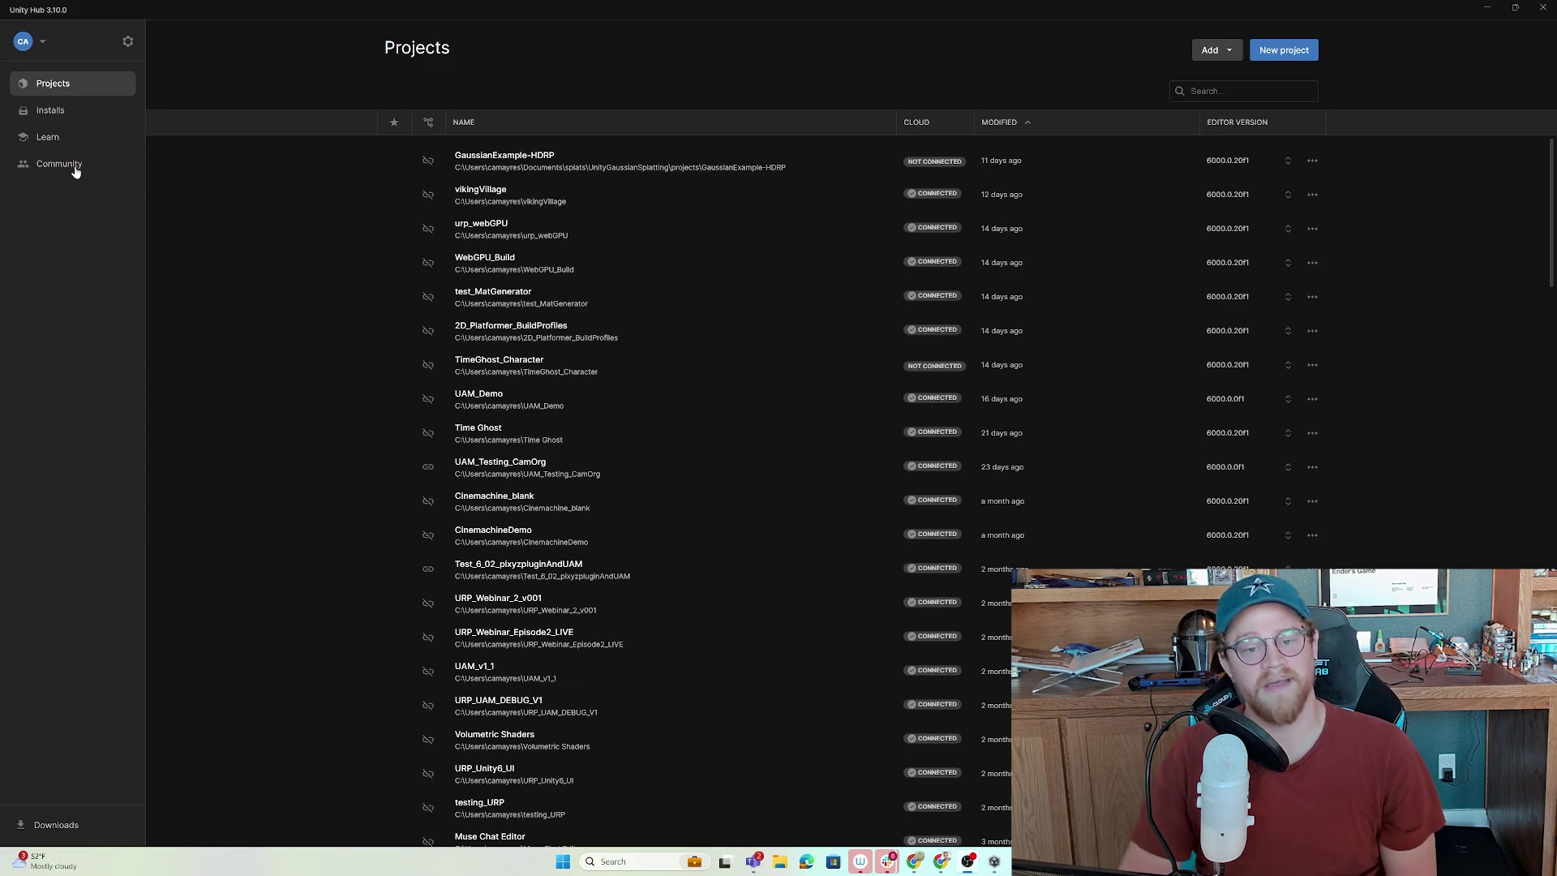
# From Installs, start a new editor install and browse the pre-release versions.
pyautogui.click(57, 112)
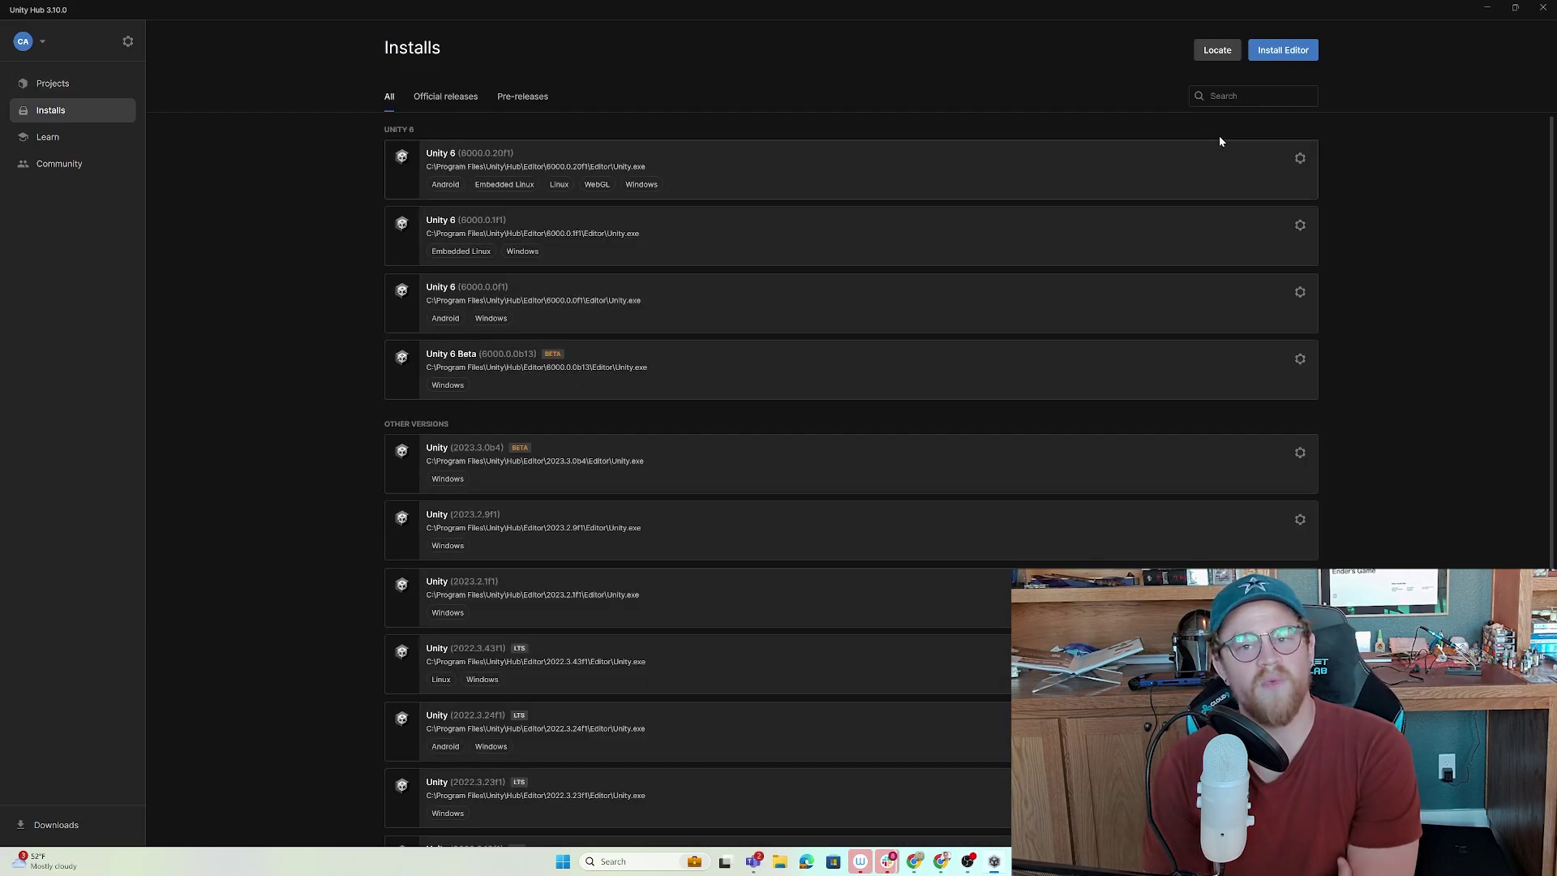
pyautogui.click(1279, 47)
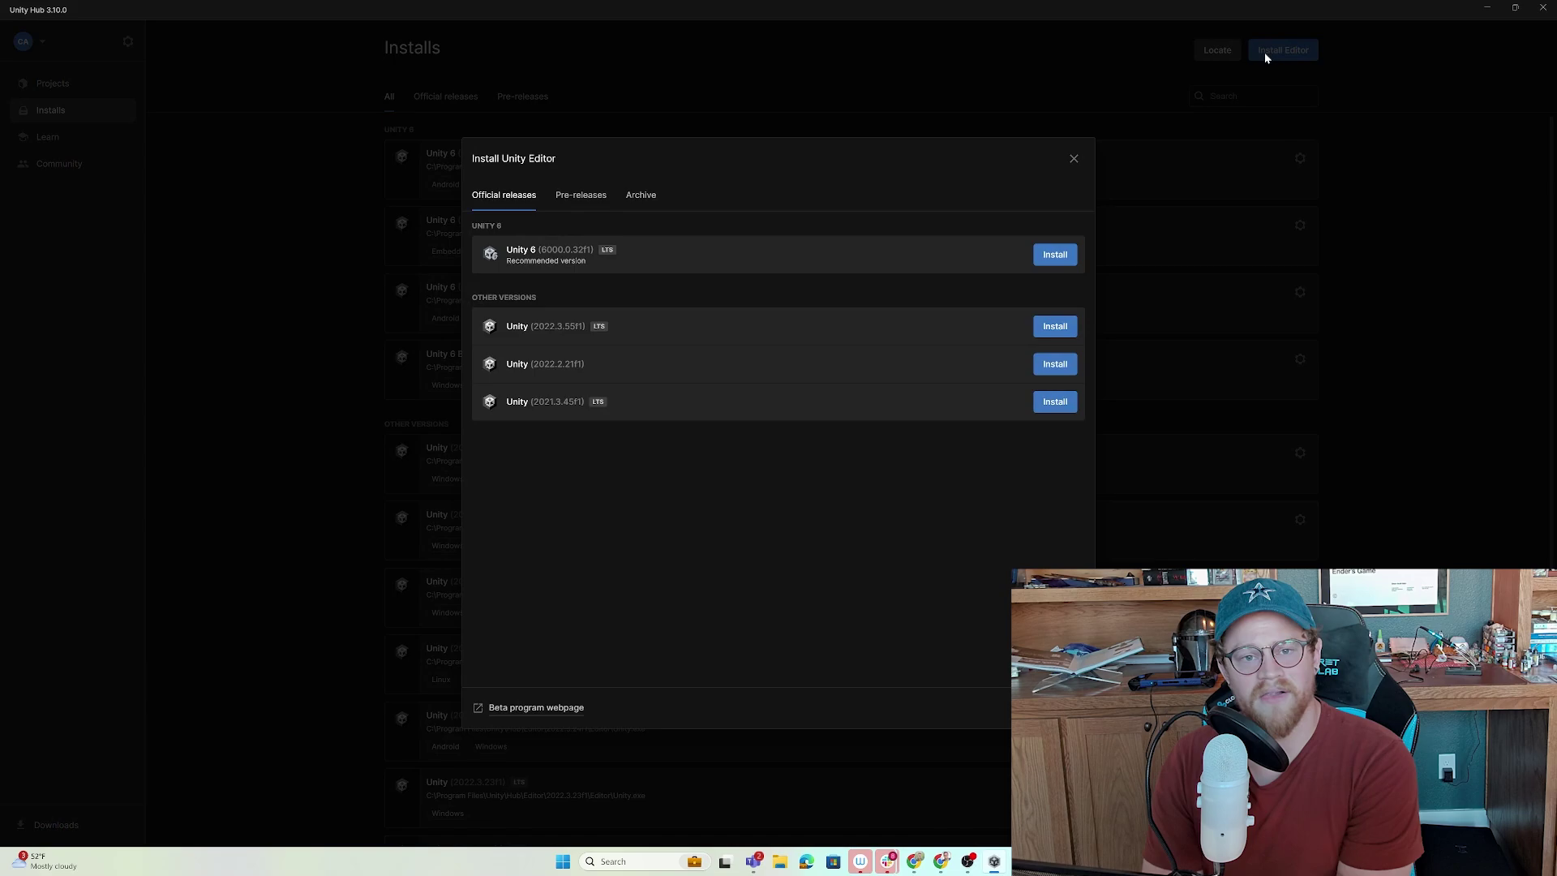
pyautogui.click(569, 198)
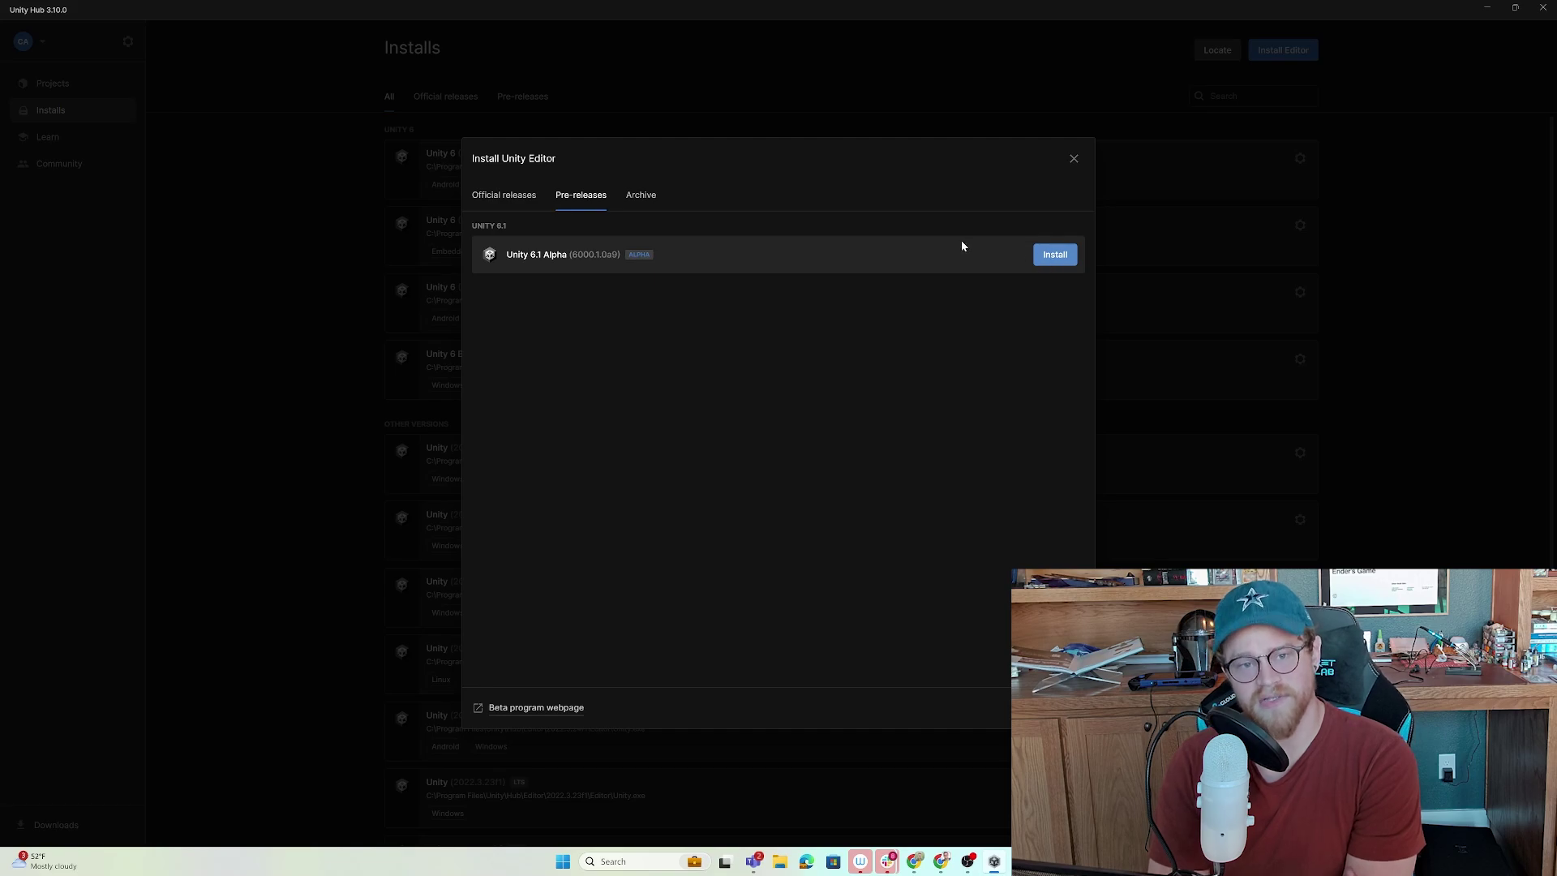
pyautogui.click(486, 199)
pyautogui.click(584, 199)
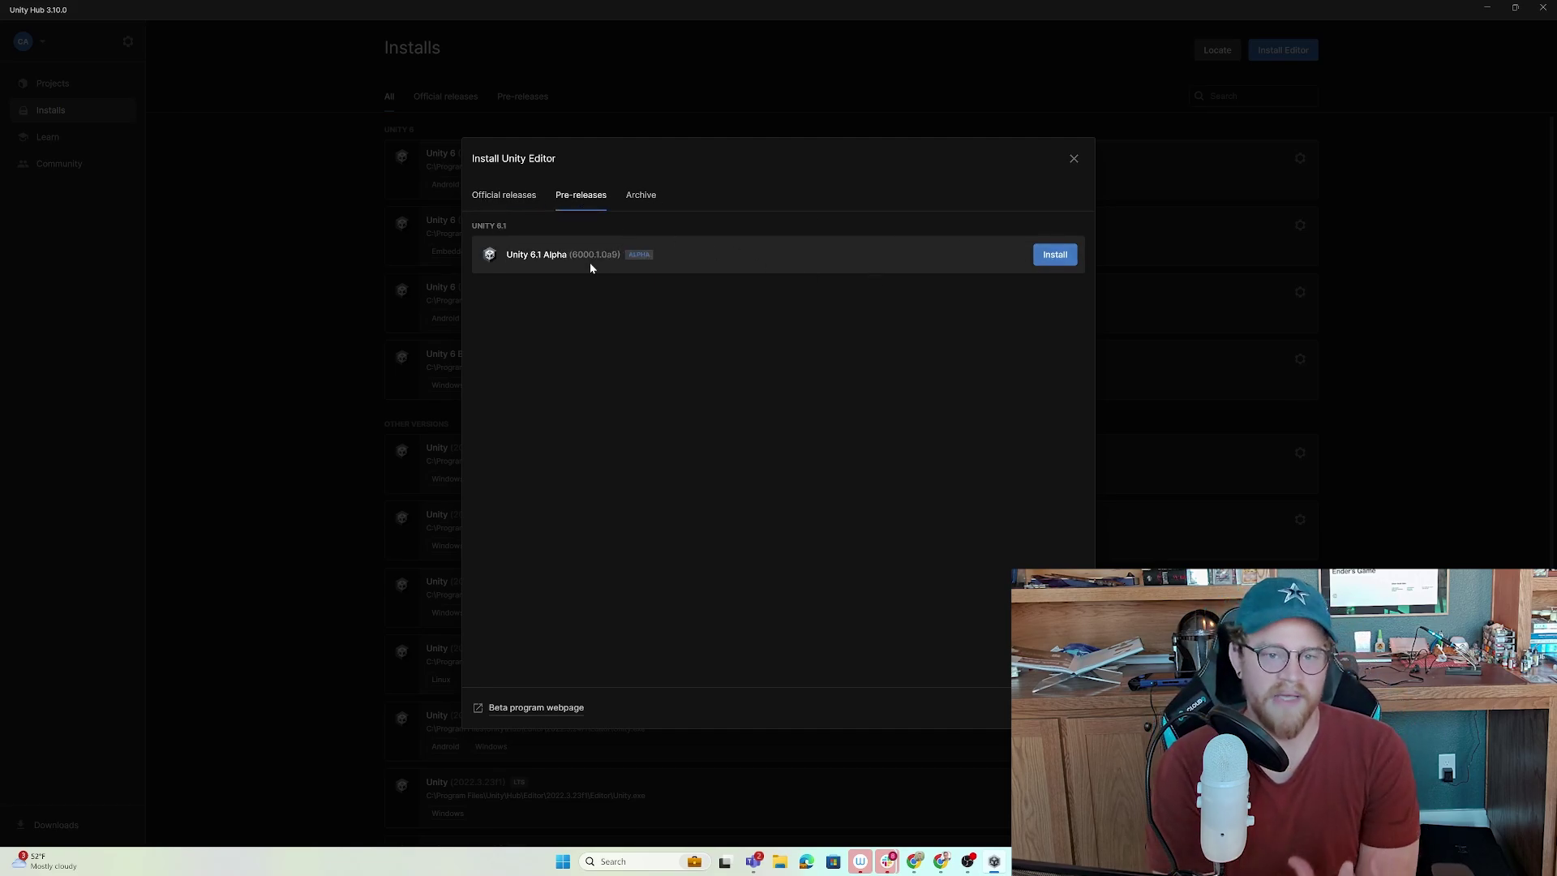
# Install Unity 6.1 Alpha with the WebGL Build Support module included.
pyautogui.click(1058, 258)
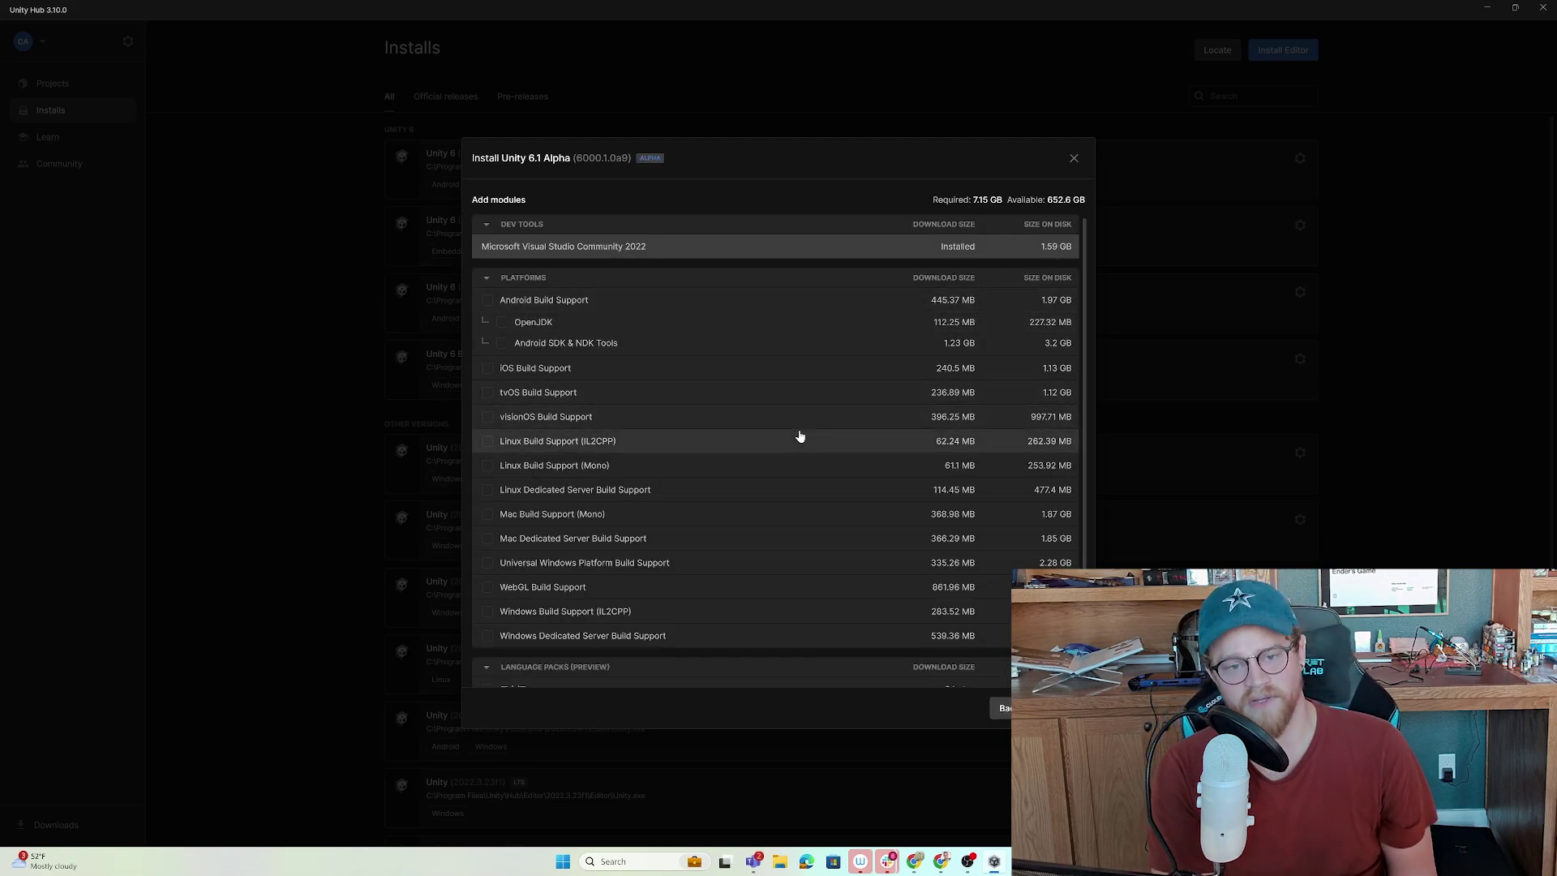
pyautogui.click(486, 588)
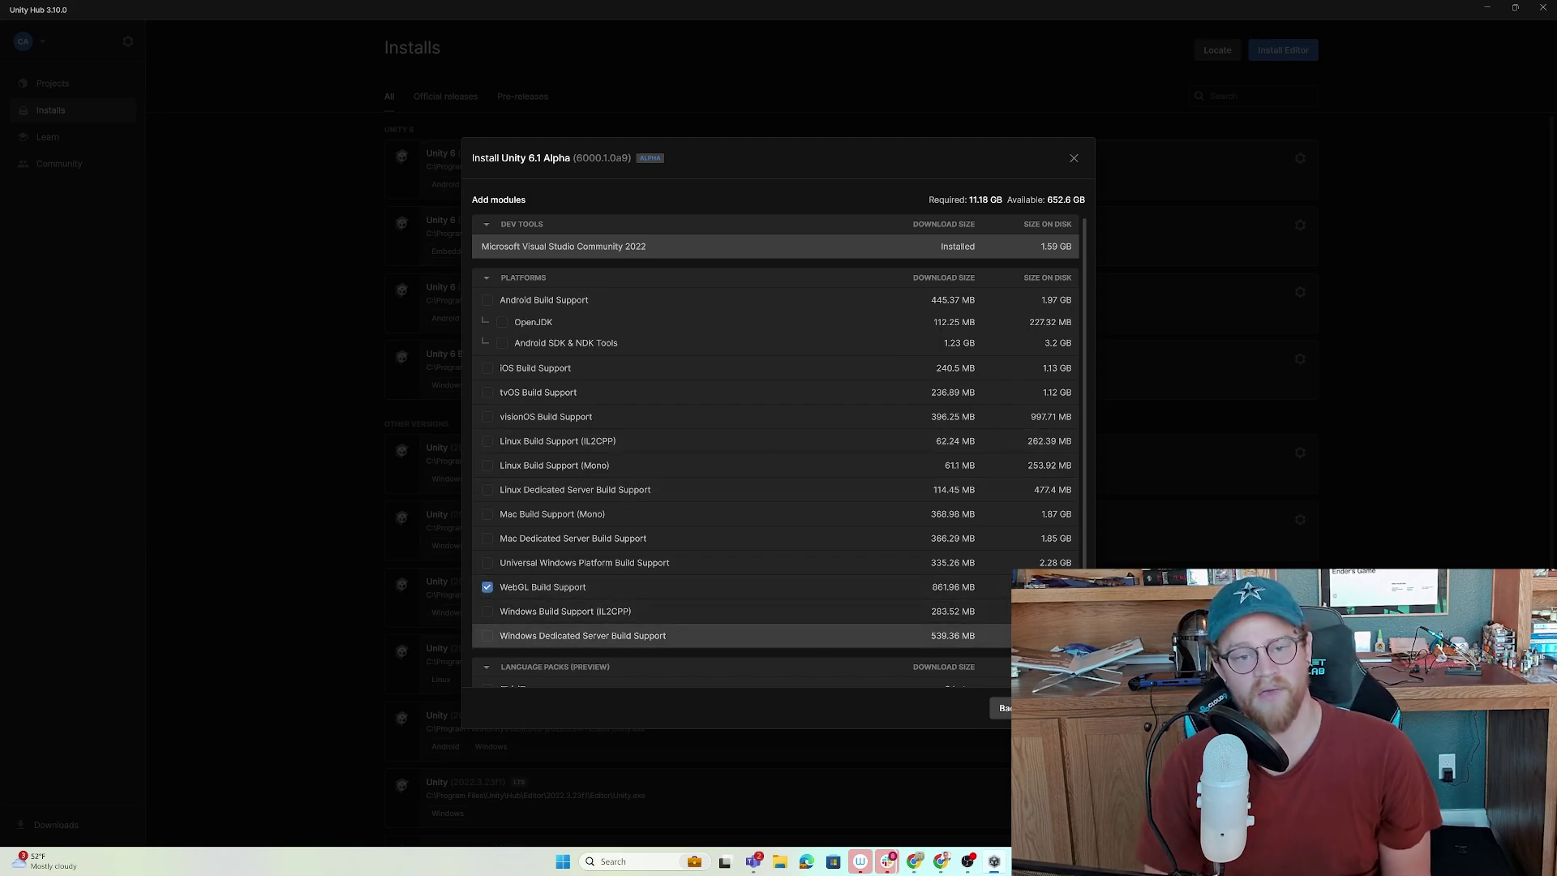
pyautogui.scroll(-2, 848, 568)
pyautogui.scroll(-1, 863, 563)
pyautogui.scroll(3, 873, 563)
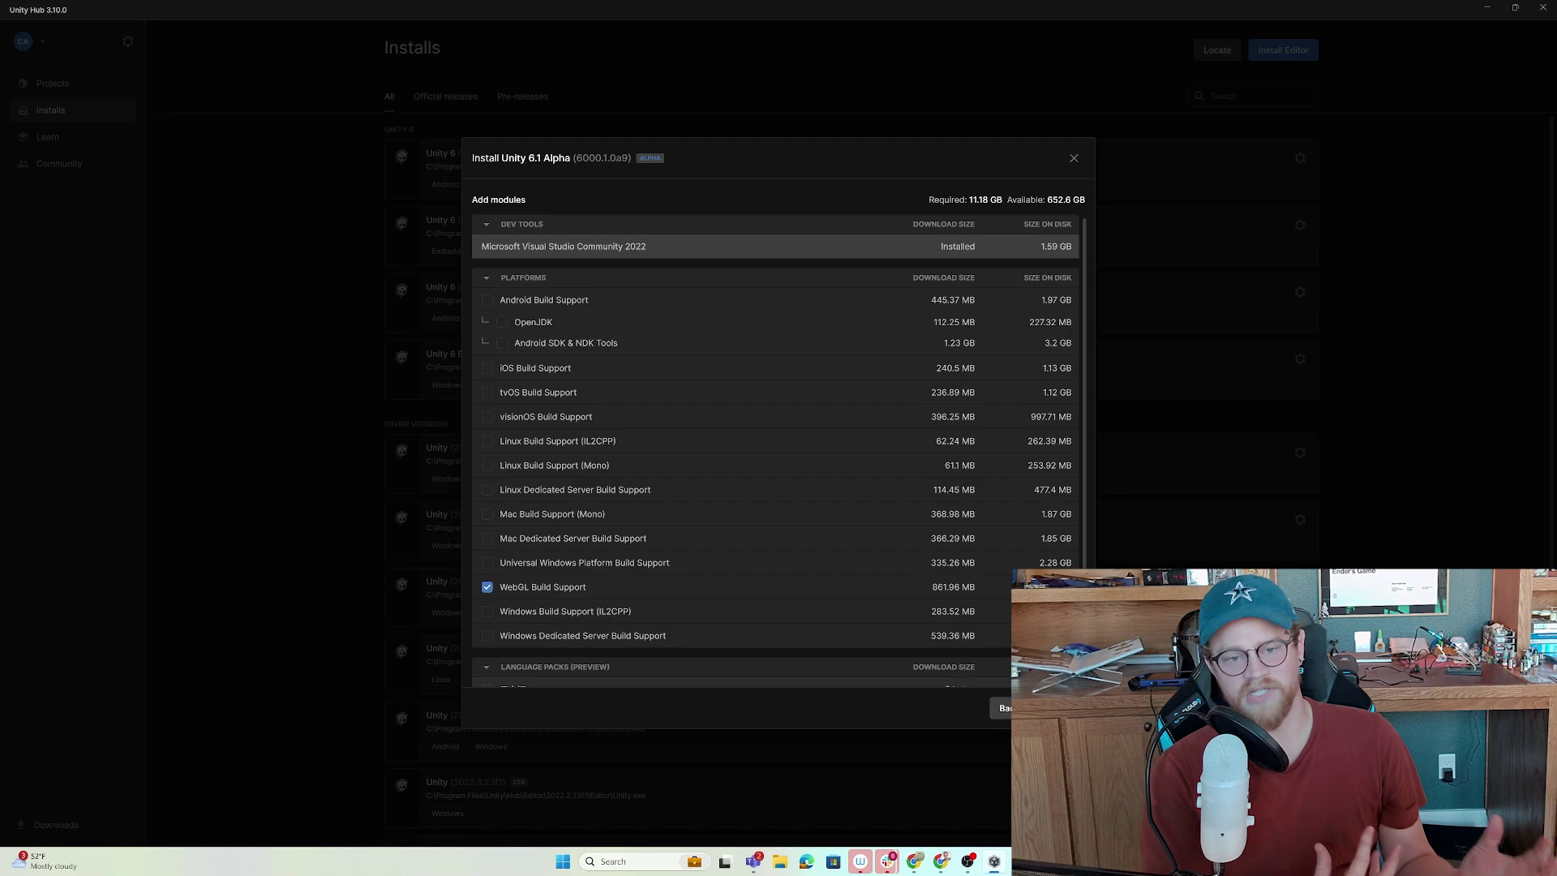
pyautogui.click(1054, 708)
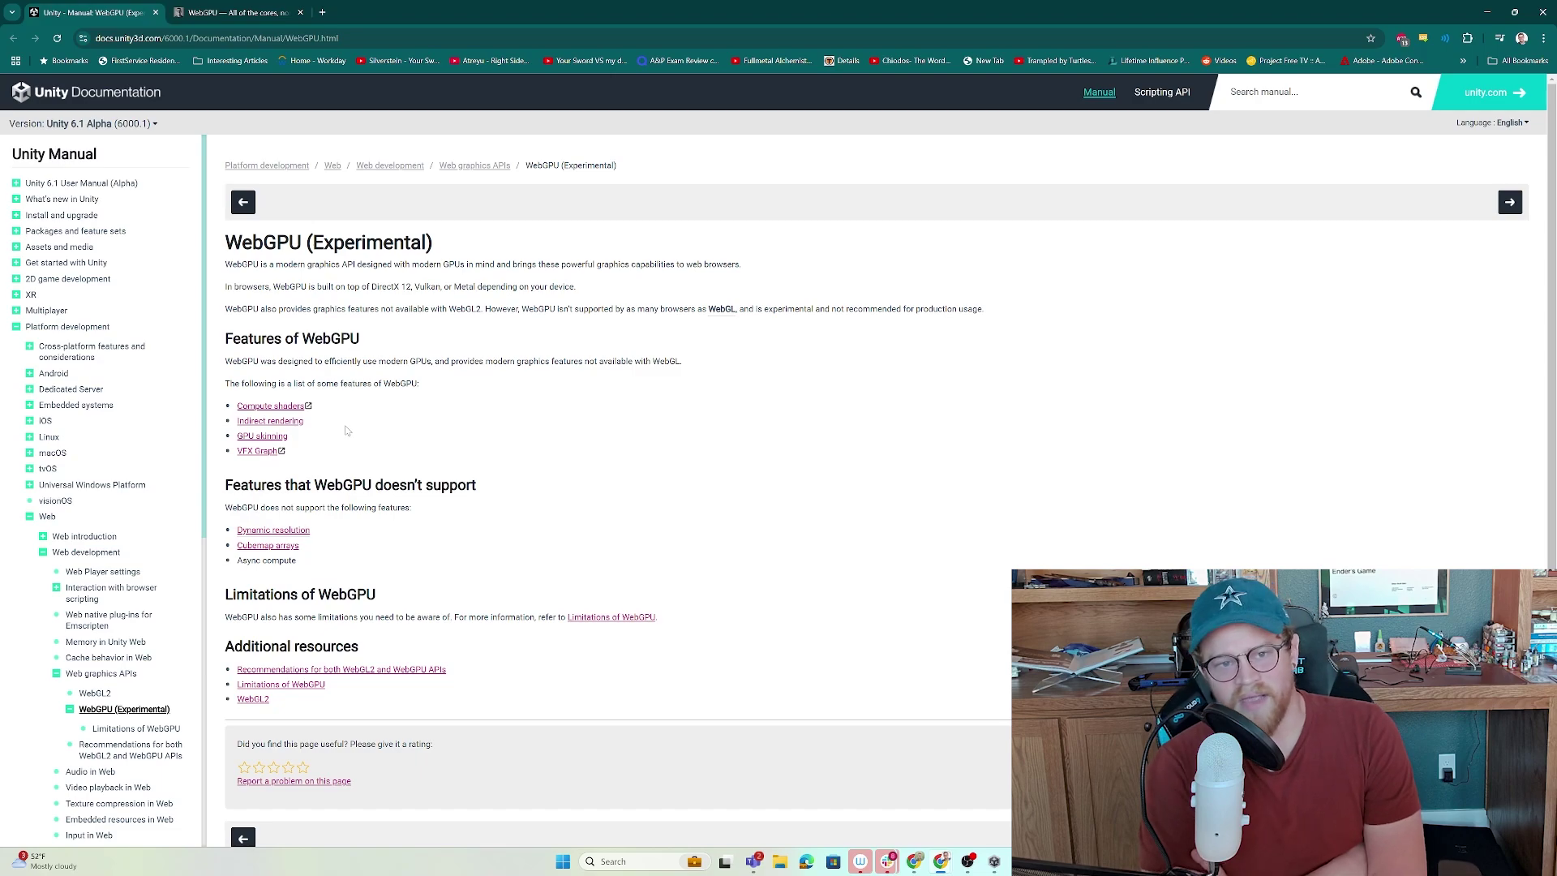
# Open the Compute shaders manual page in a new tab, compare with WebGPU (Experimental), then view the surma.dev article.
pyautogui.middleClick(281, 408)
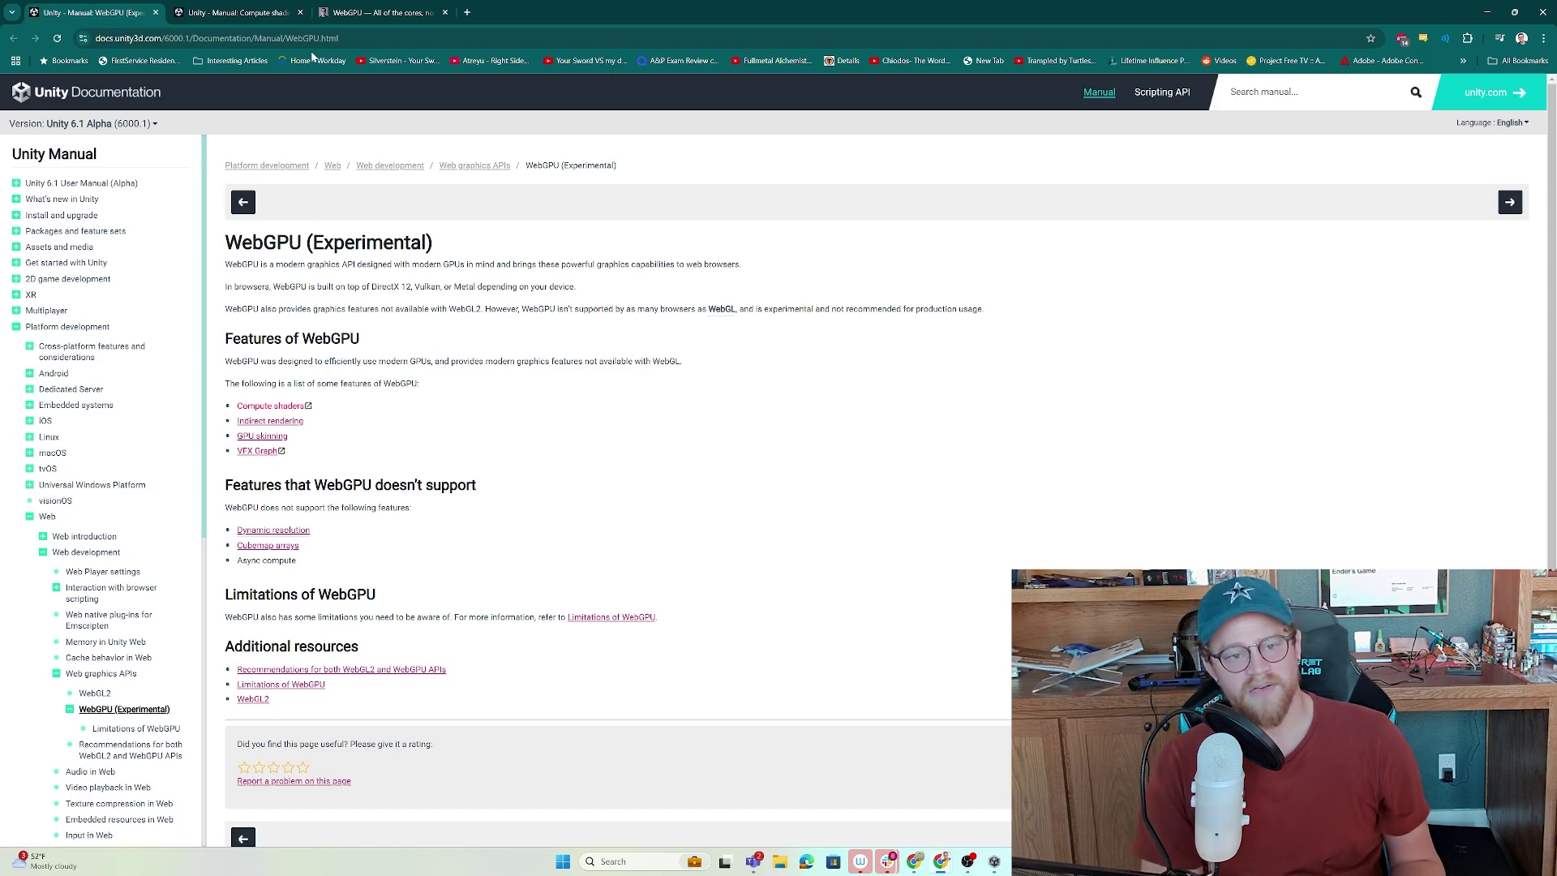
pyautogui.click(235, 13)
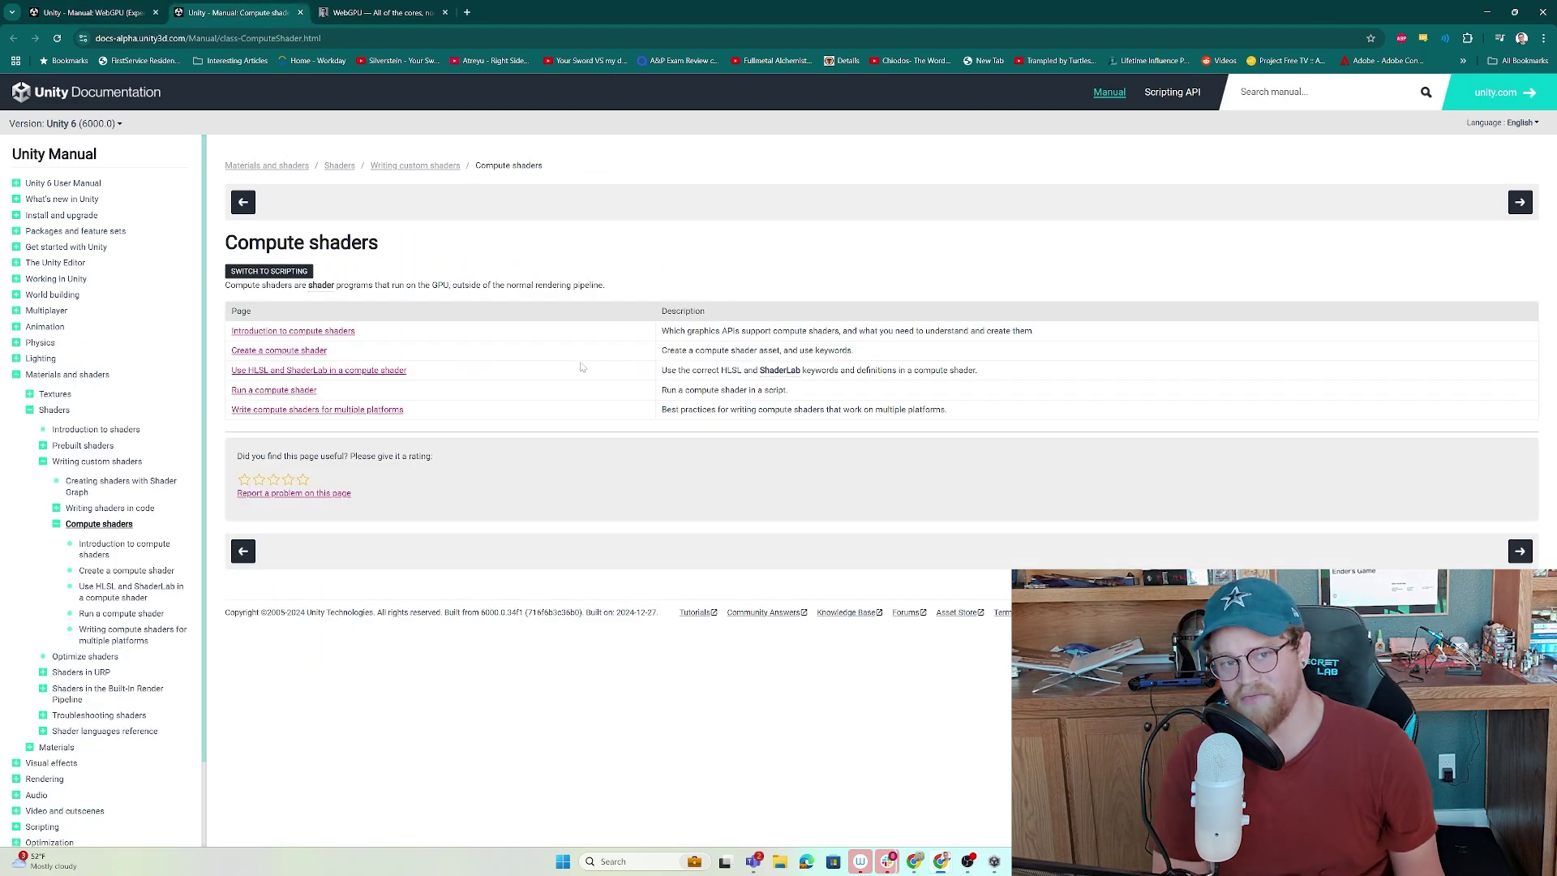
pyautogui.click(105, 12)
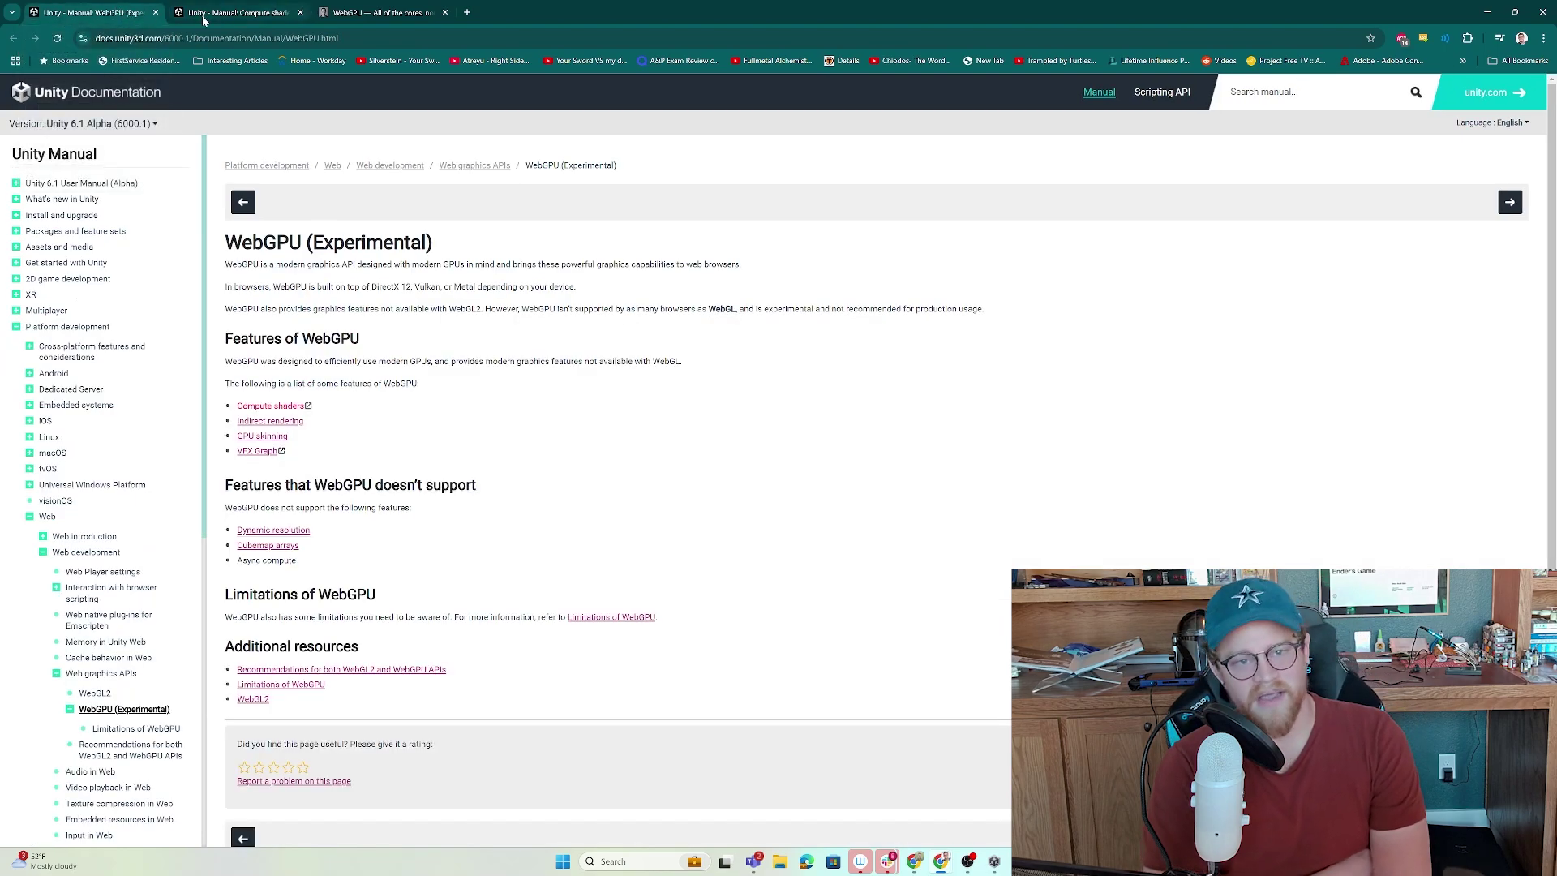
pyautogui.click(235, 12)
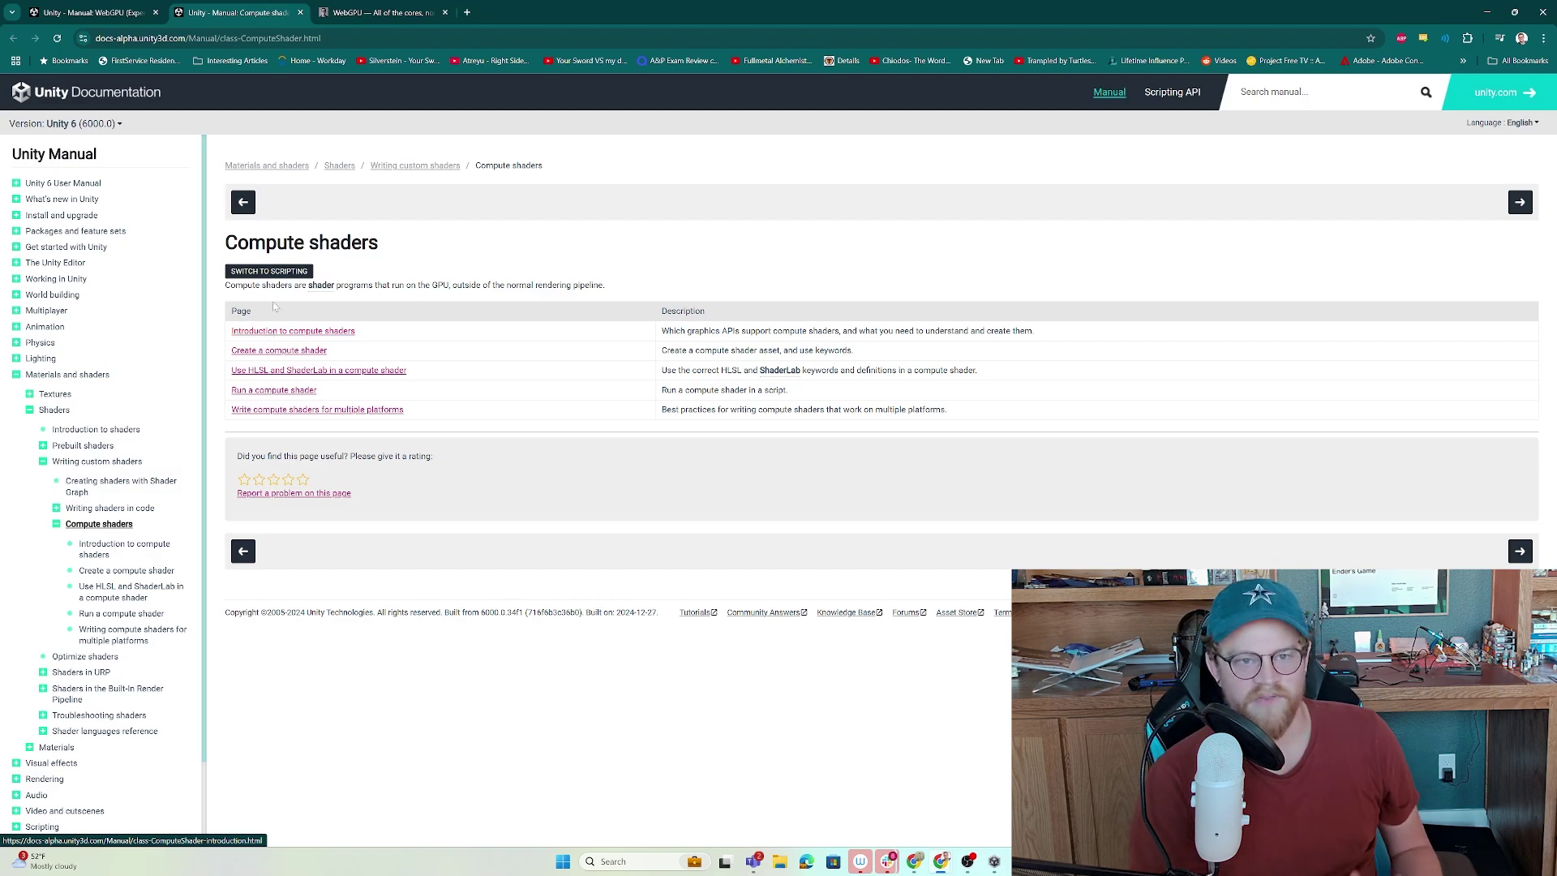
pyautogui.click(391, 15)
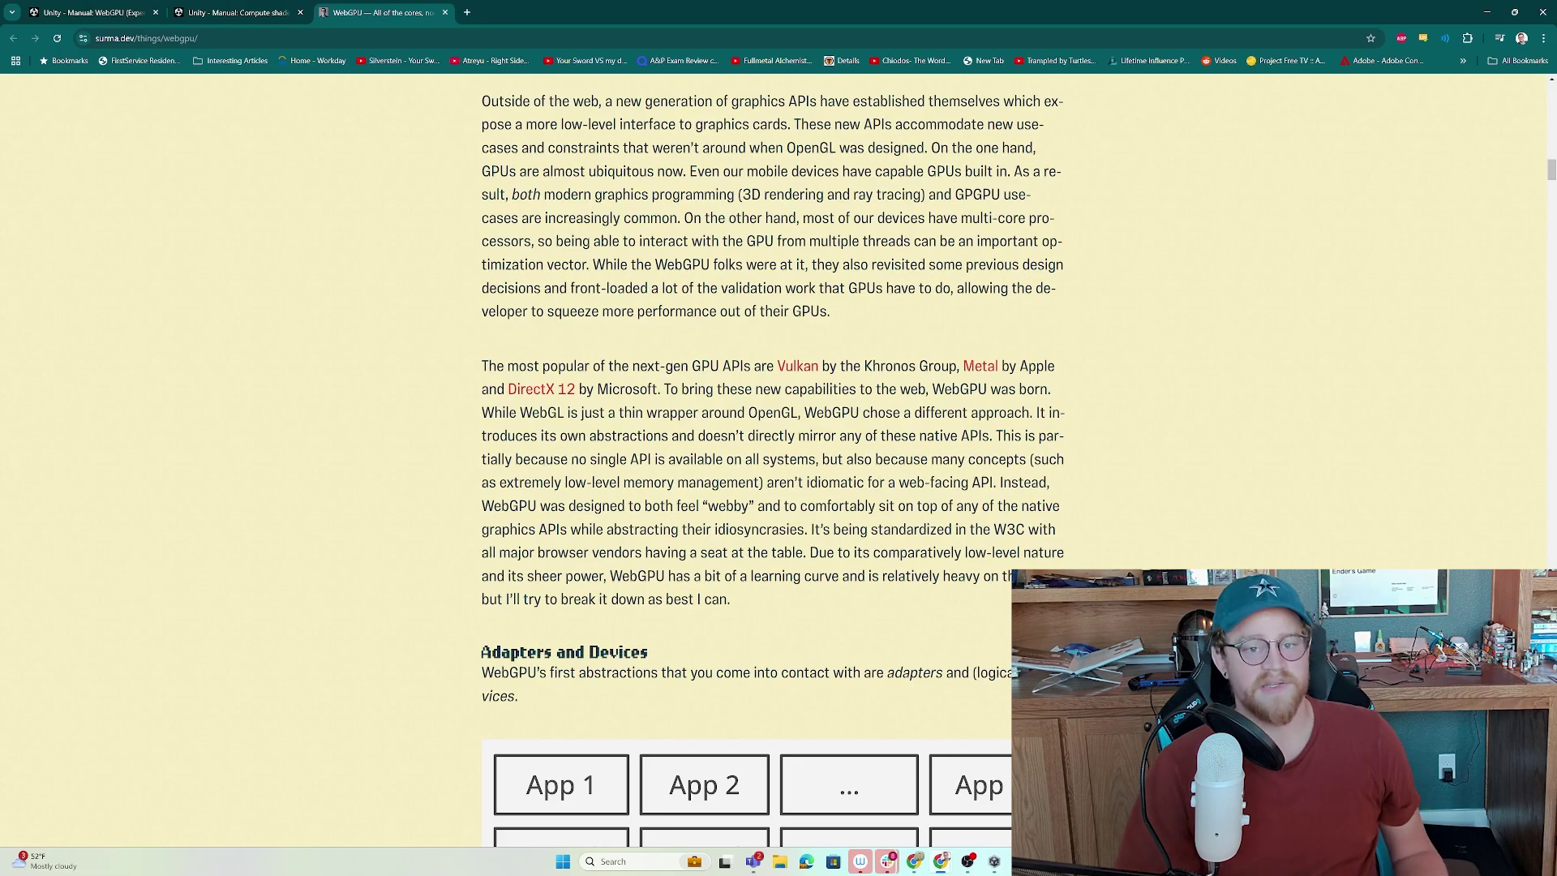
# Scroll the surma.dev WebGPU article down to the Adapters and Devices diagram and back up.
pyautogui.scroll(-10, 1149, 470)
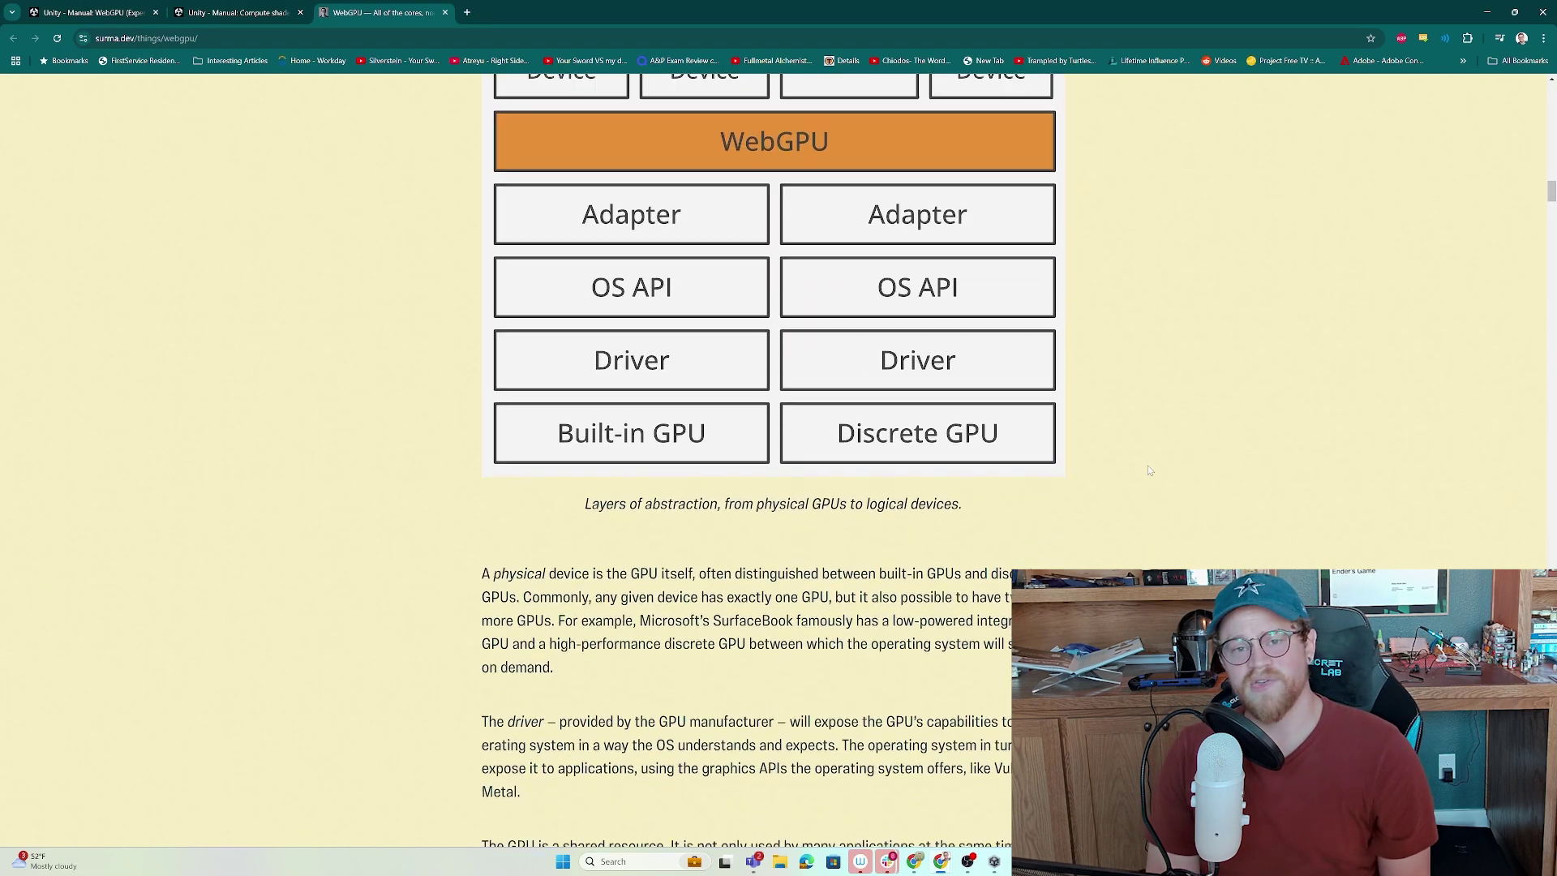
pyautogui.scroll(-4, 1149, 471)
pyautogui.scroll(6, 1152, 472)
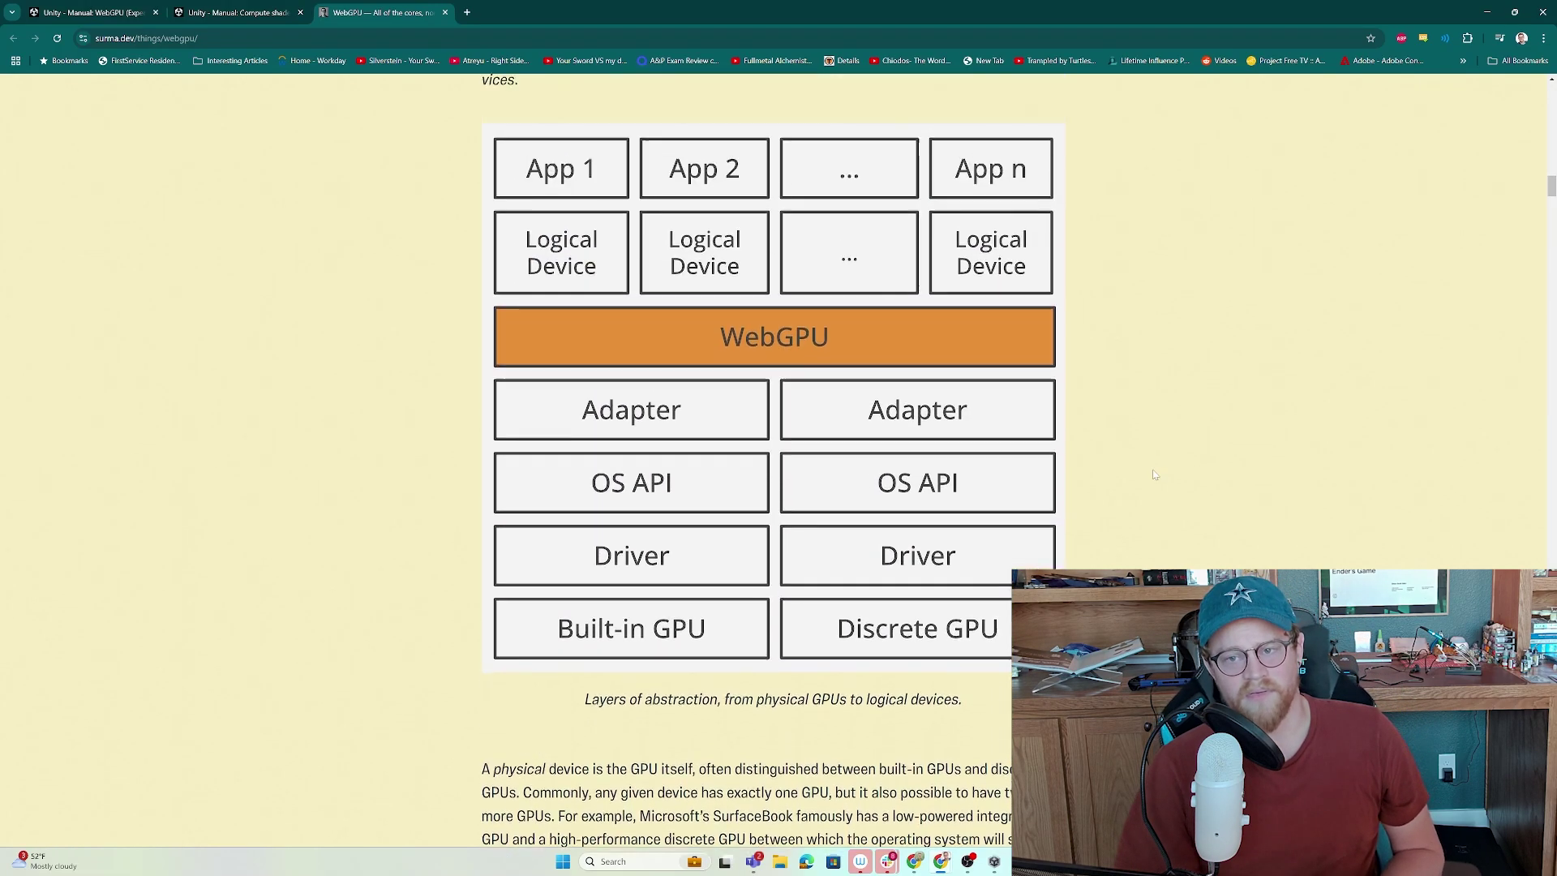
pyautogui.scroll(8, 1155, 474)
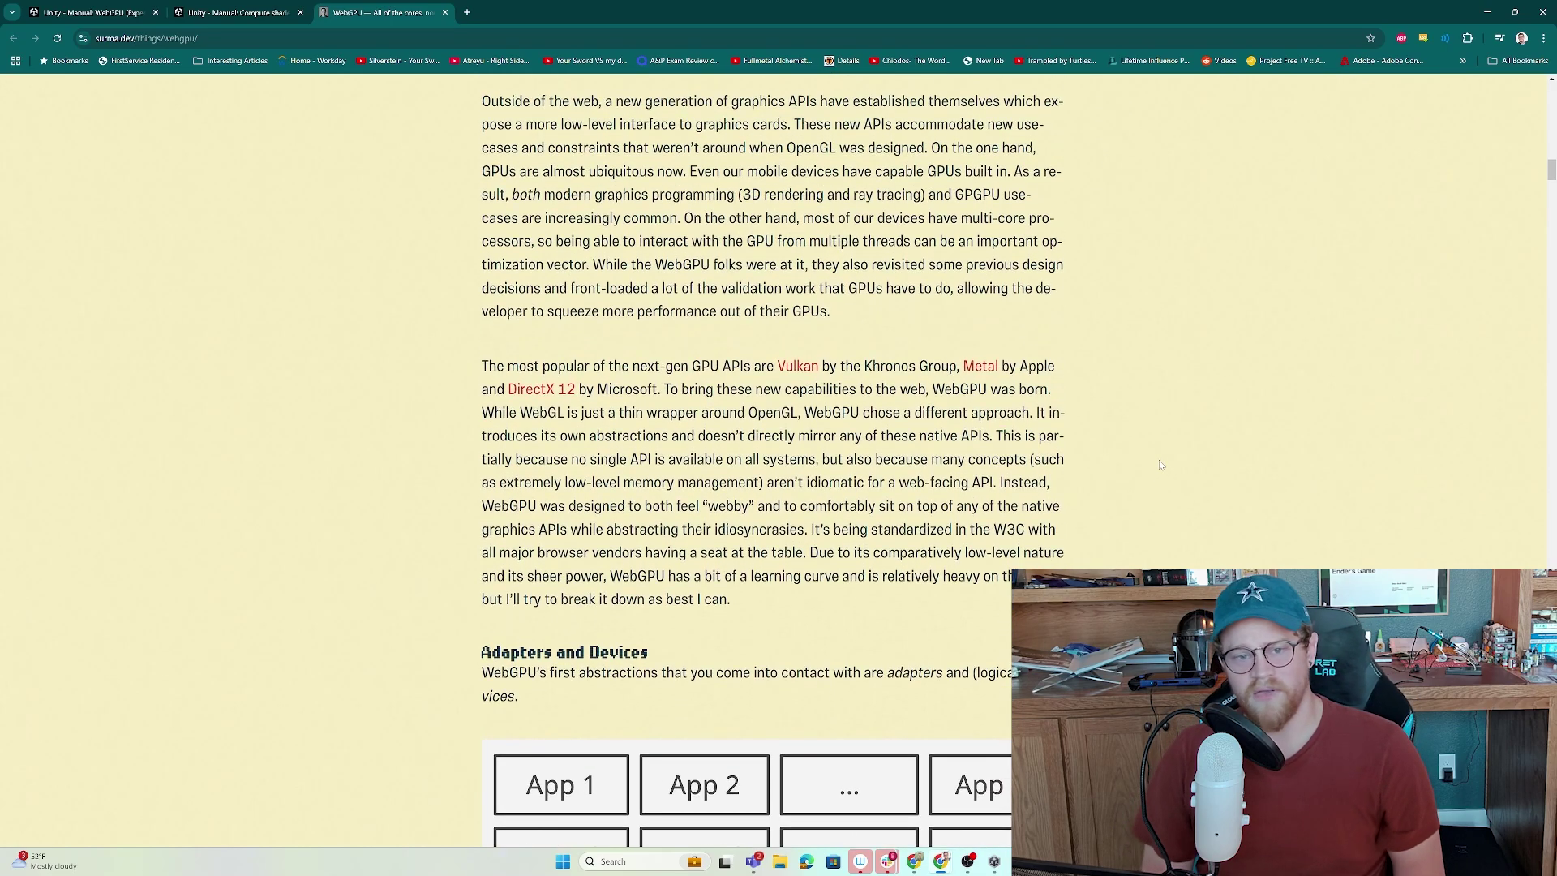
pyautogui.scroll(1, 1161, 465)
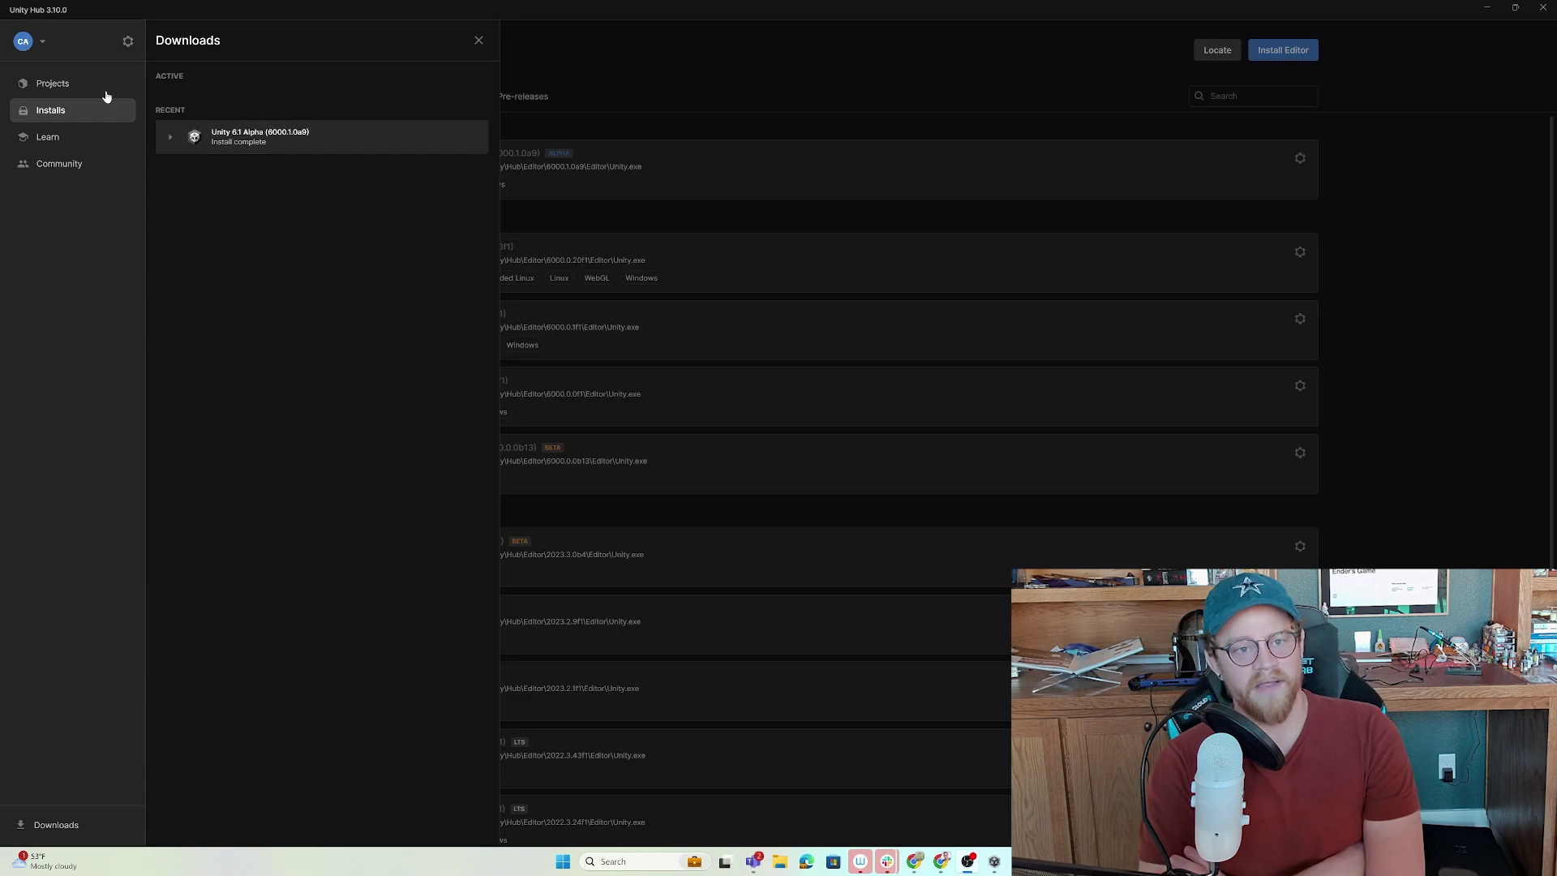
# Start a new project in Unity Hub using editor version 6000.1.0a9.
pyautogui.click(64, 89)
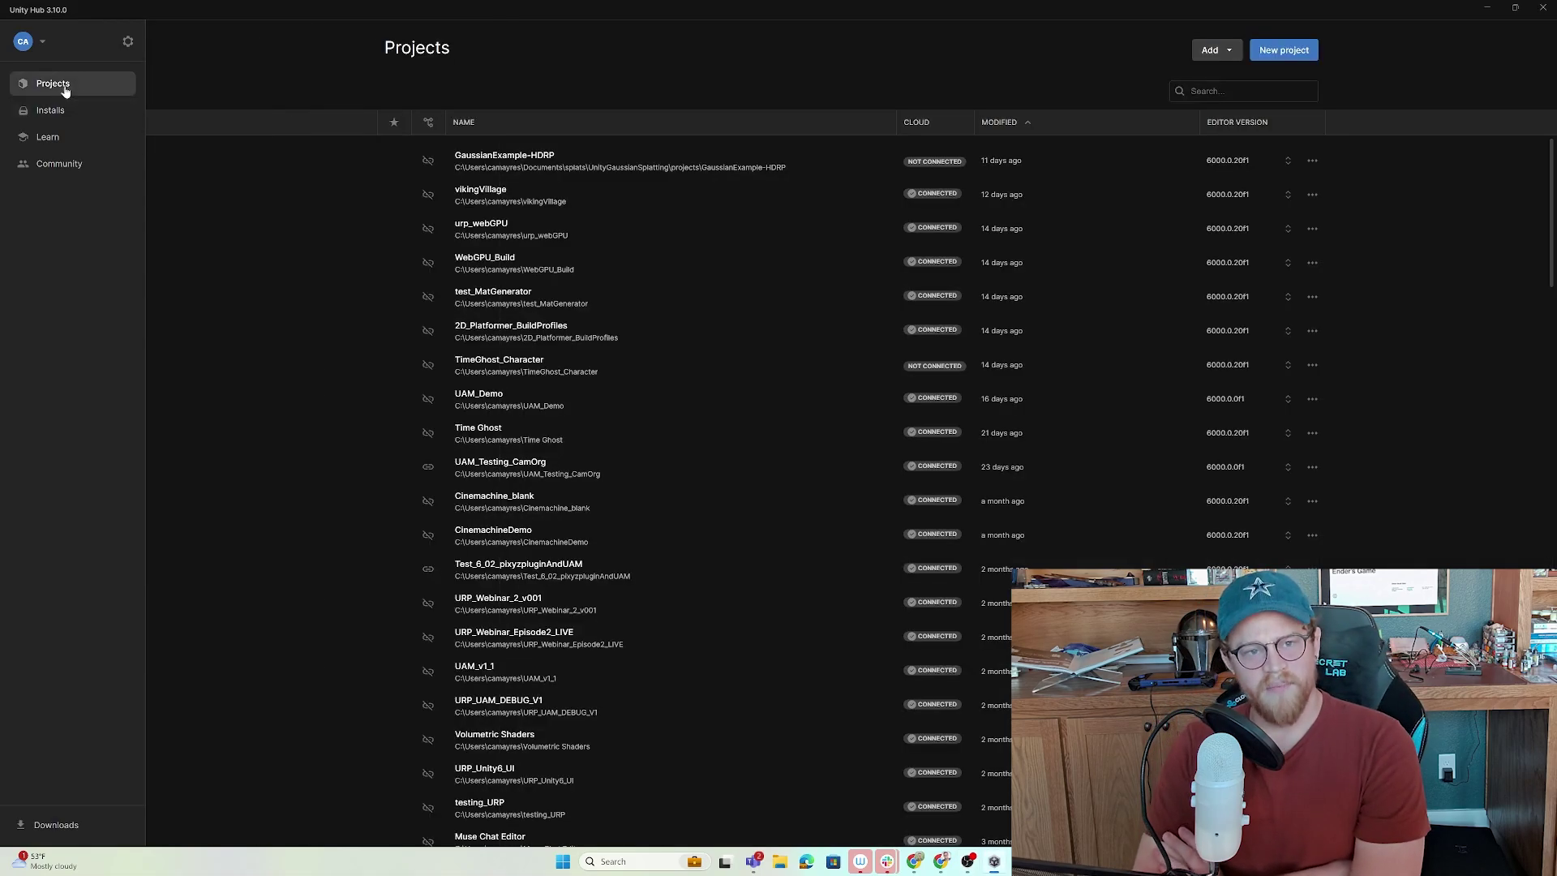
pyautogui.click(1284, 50)
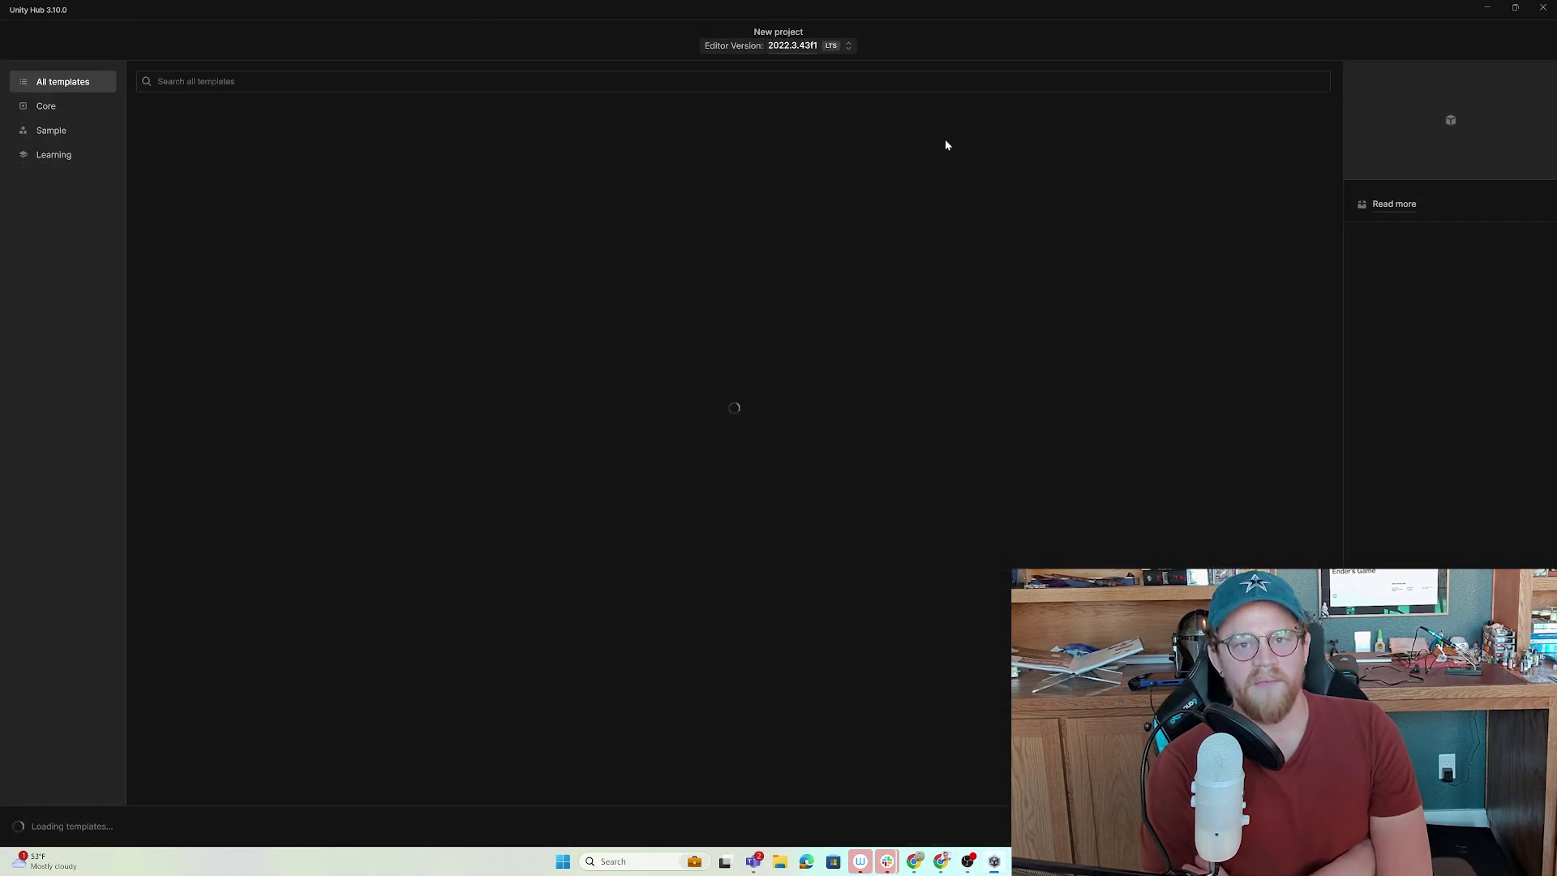
pyautogui.click(811, 44)
pyautogui.click(817, 117)
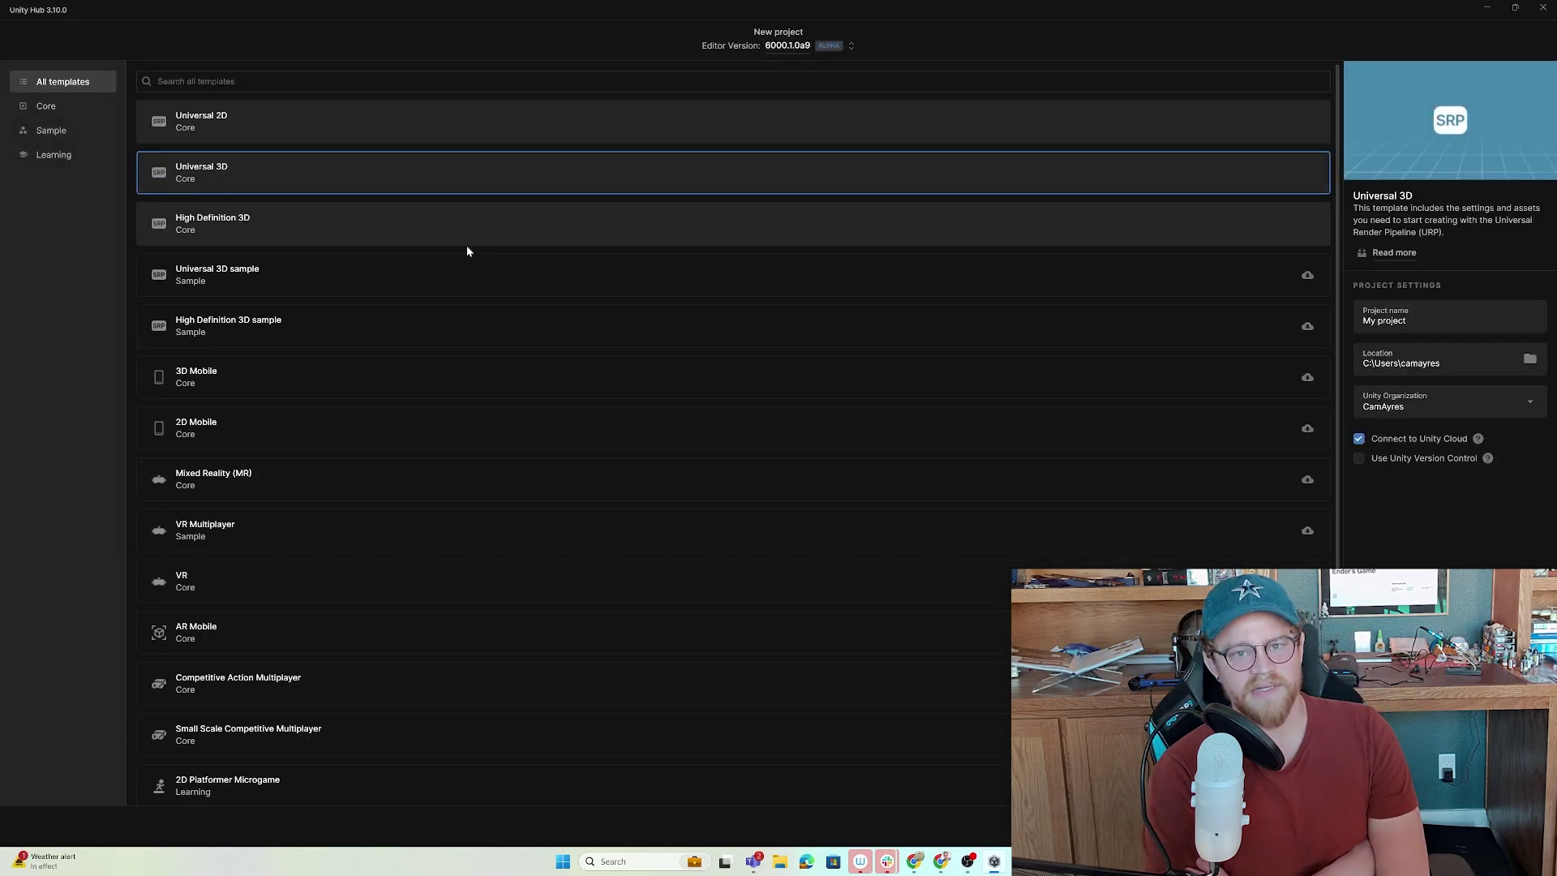
# Download the FPS Microgame template, name the project FPS_WebGPU_Target, and create it.
pyautogui.scroll(-3, 486, 390)
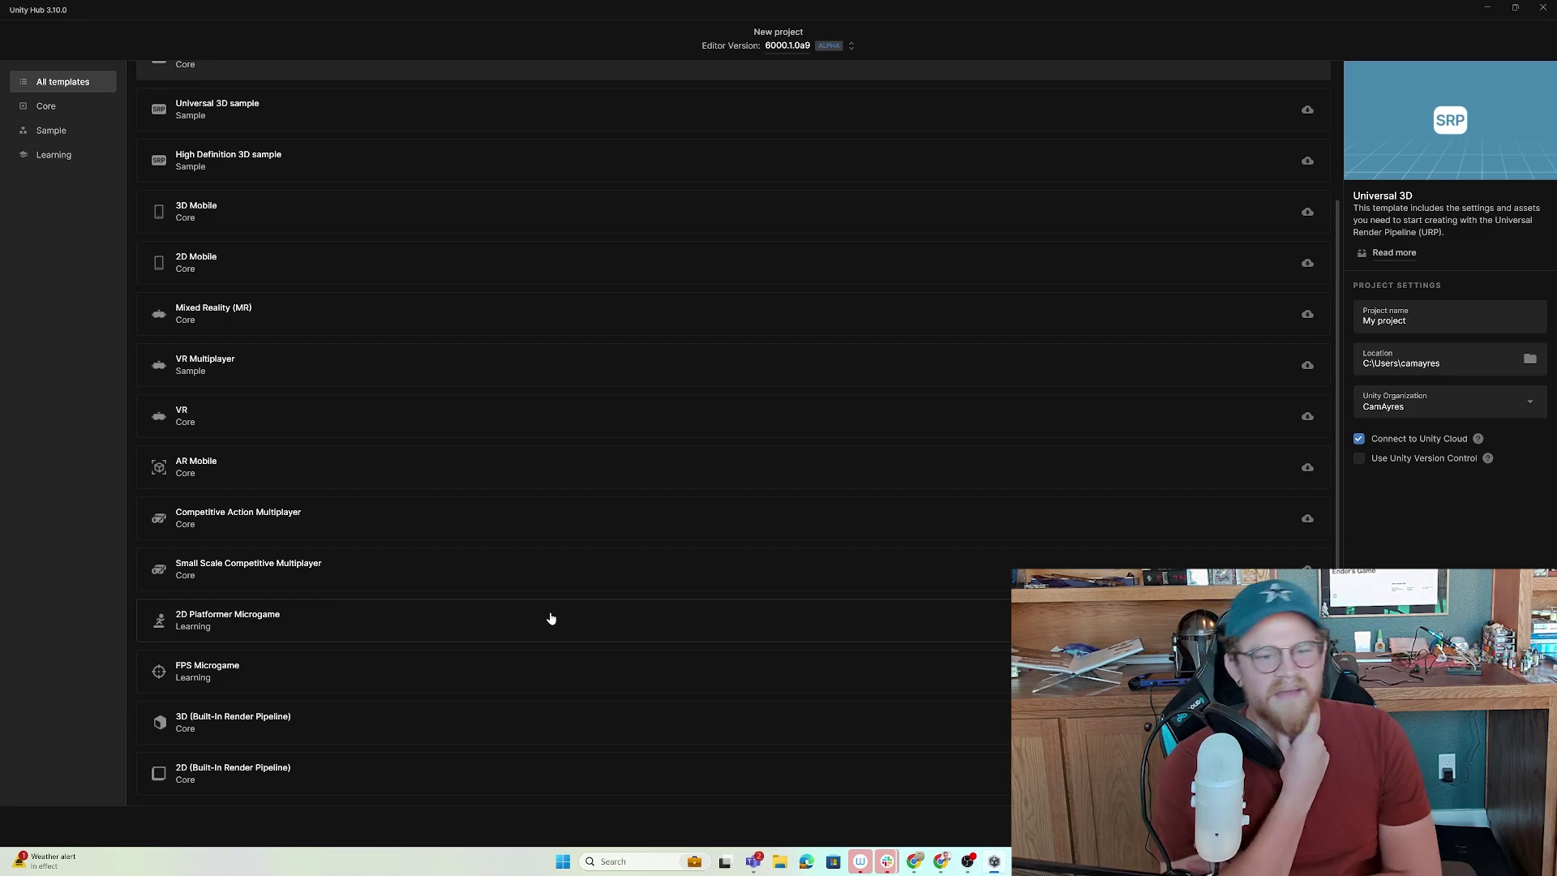
pyautogui.click(439, 664)
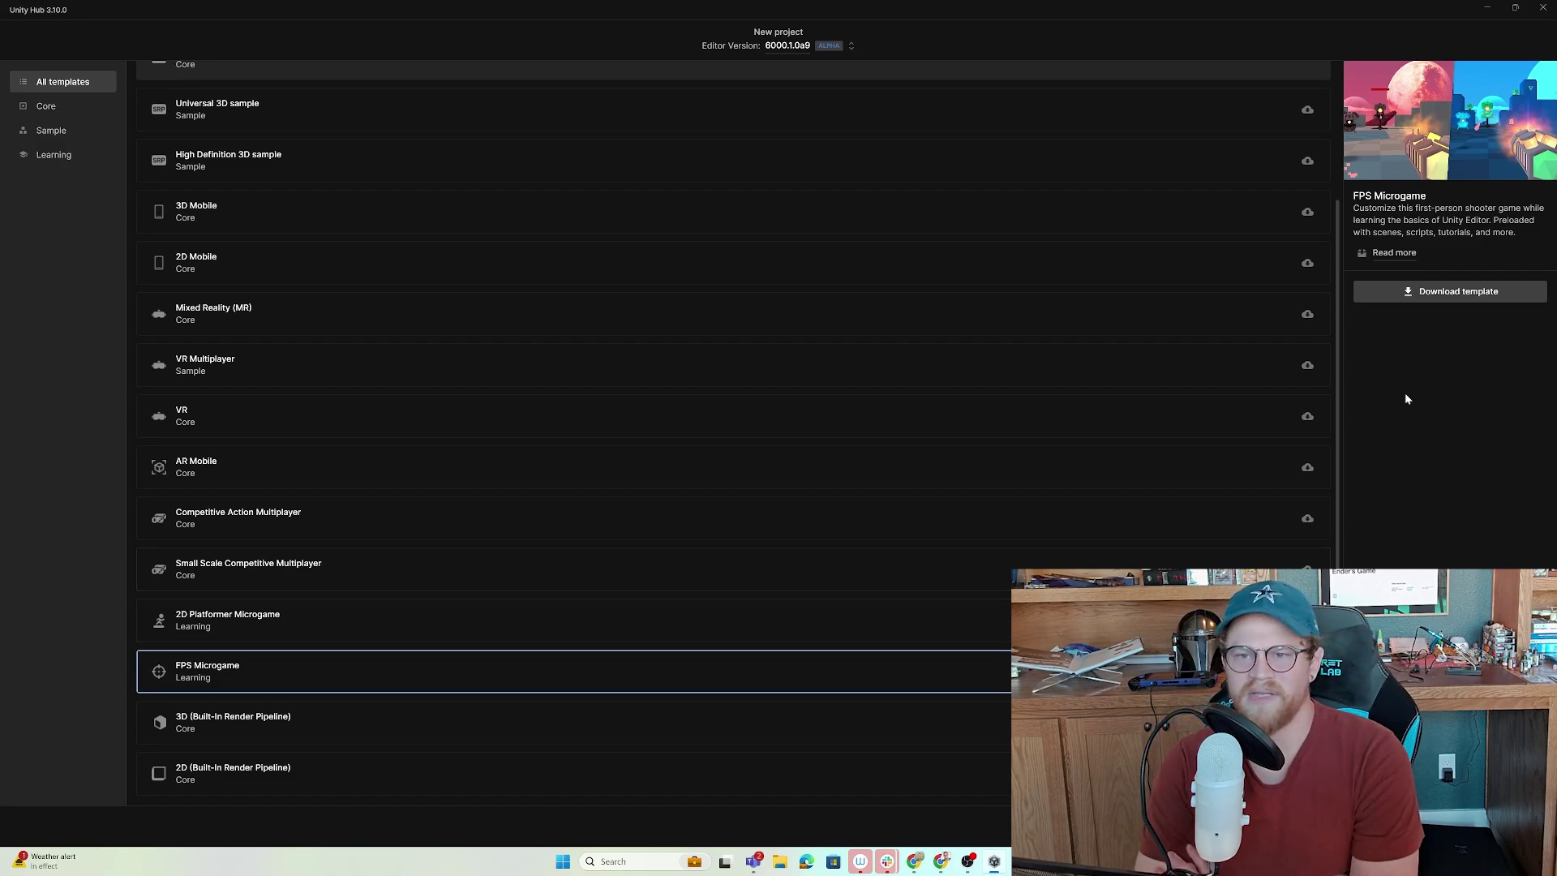
pyautogui.click(1441, 297)
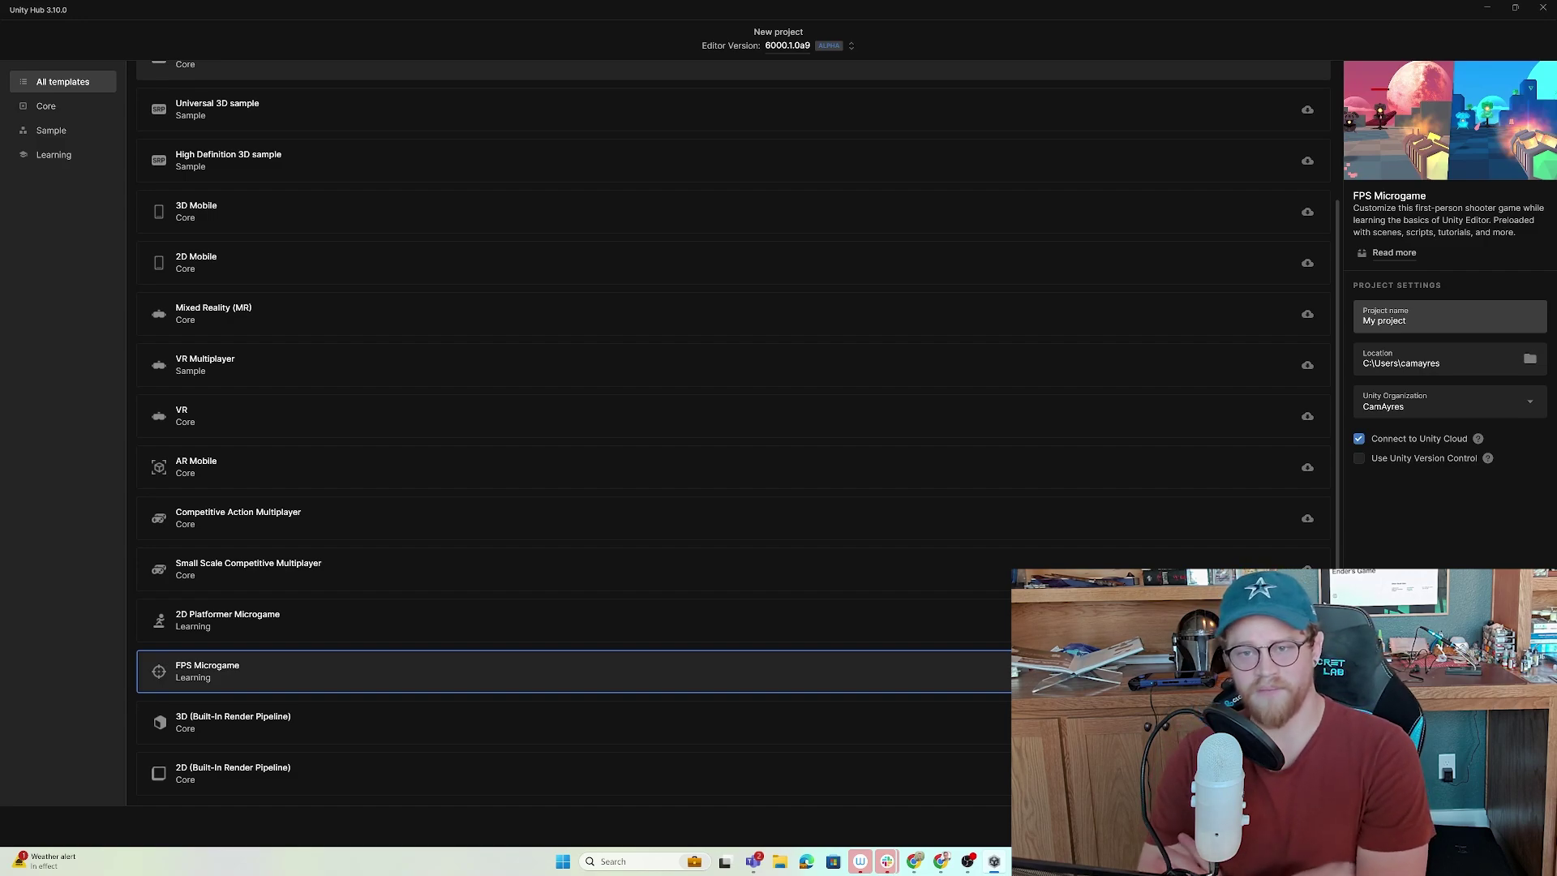
pyautogui.click(1395, 321)
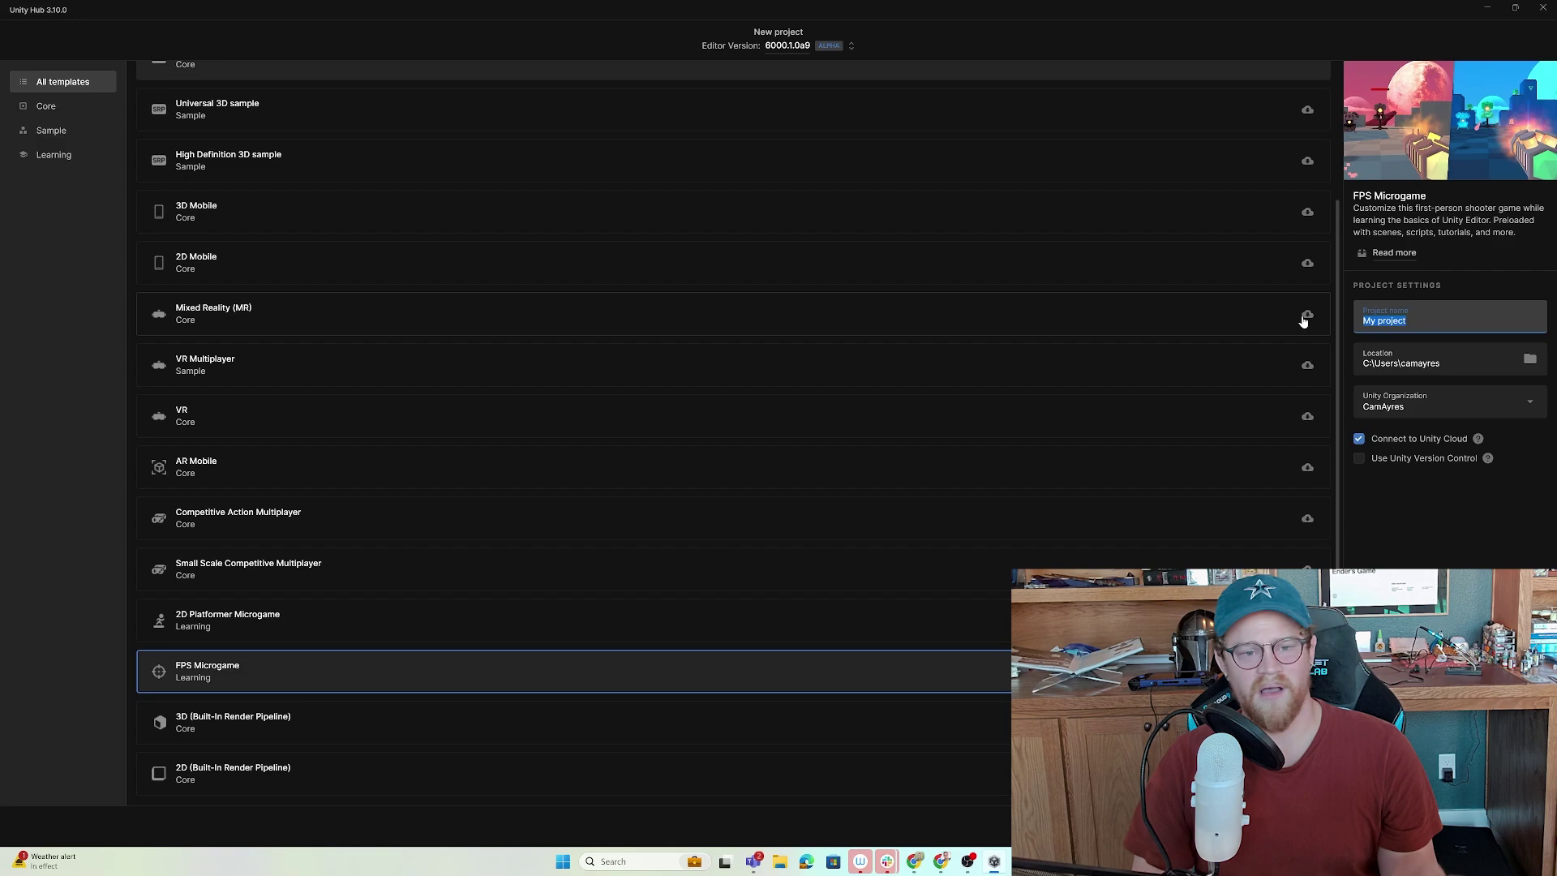
pyautogui.write('FPS_WebGPU_Target')
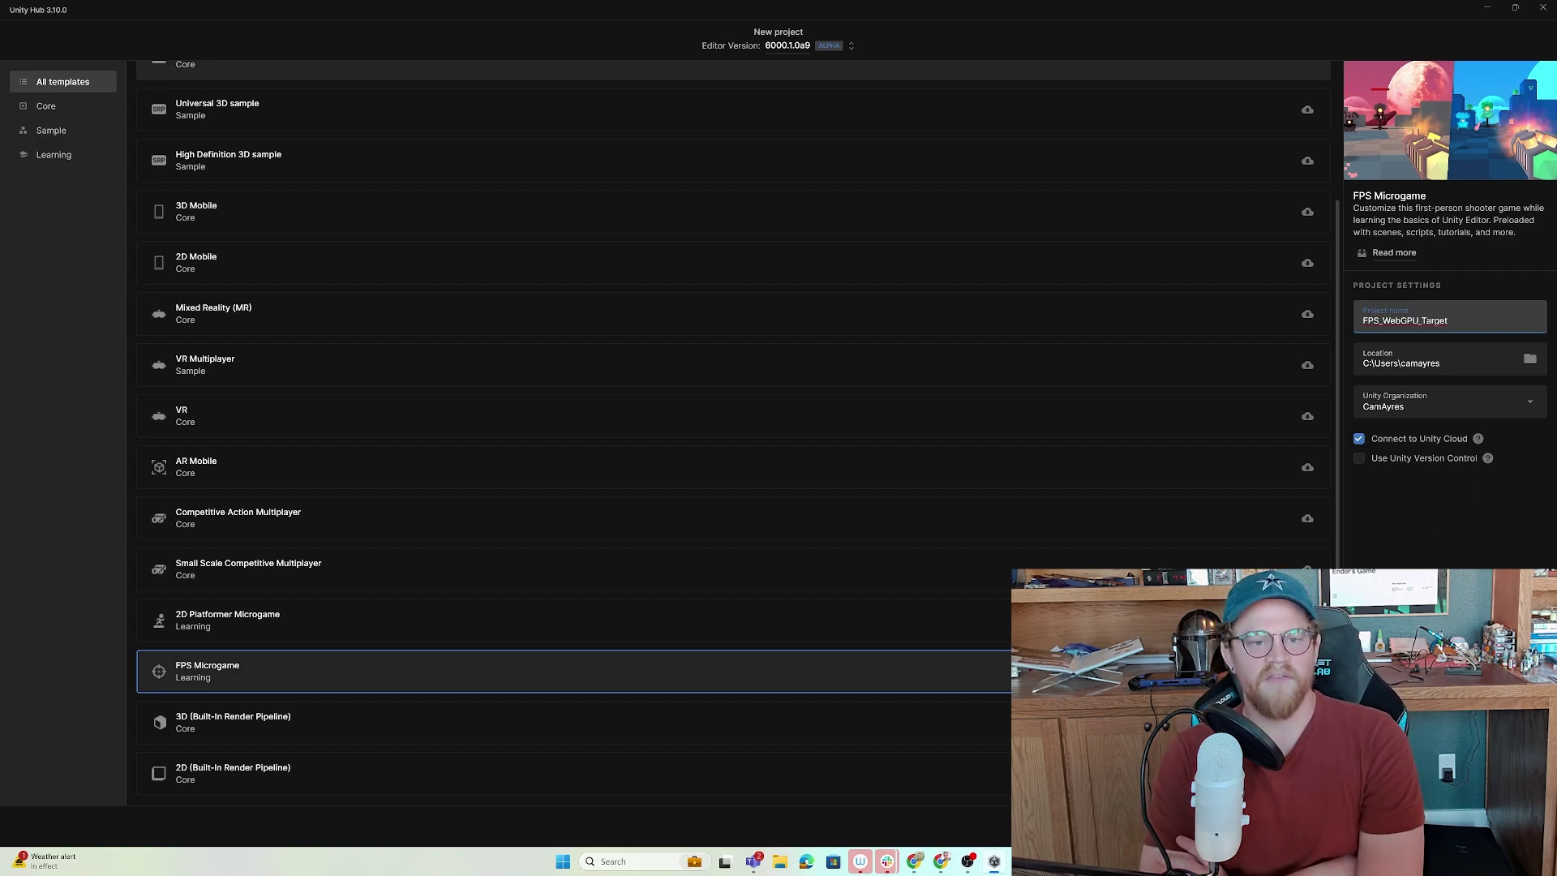
pyautogui.press('Return')
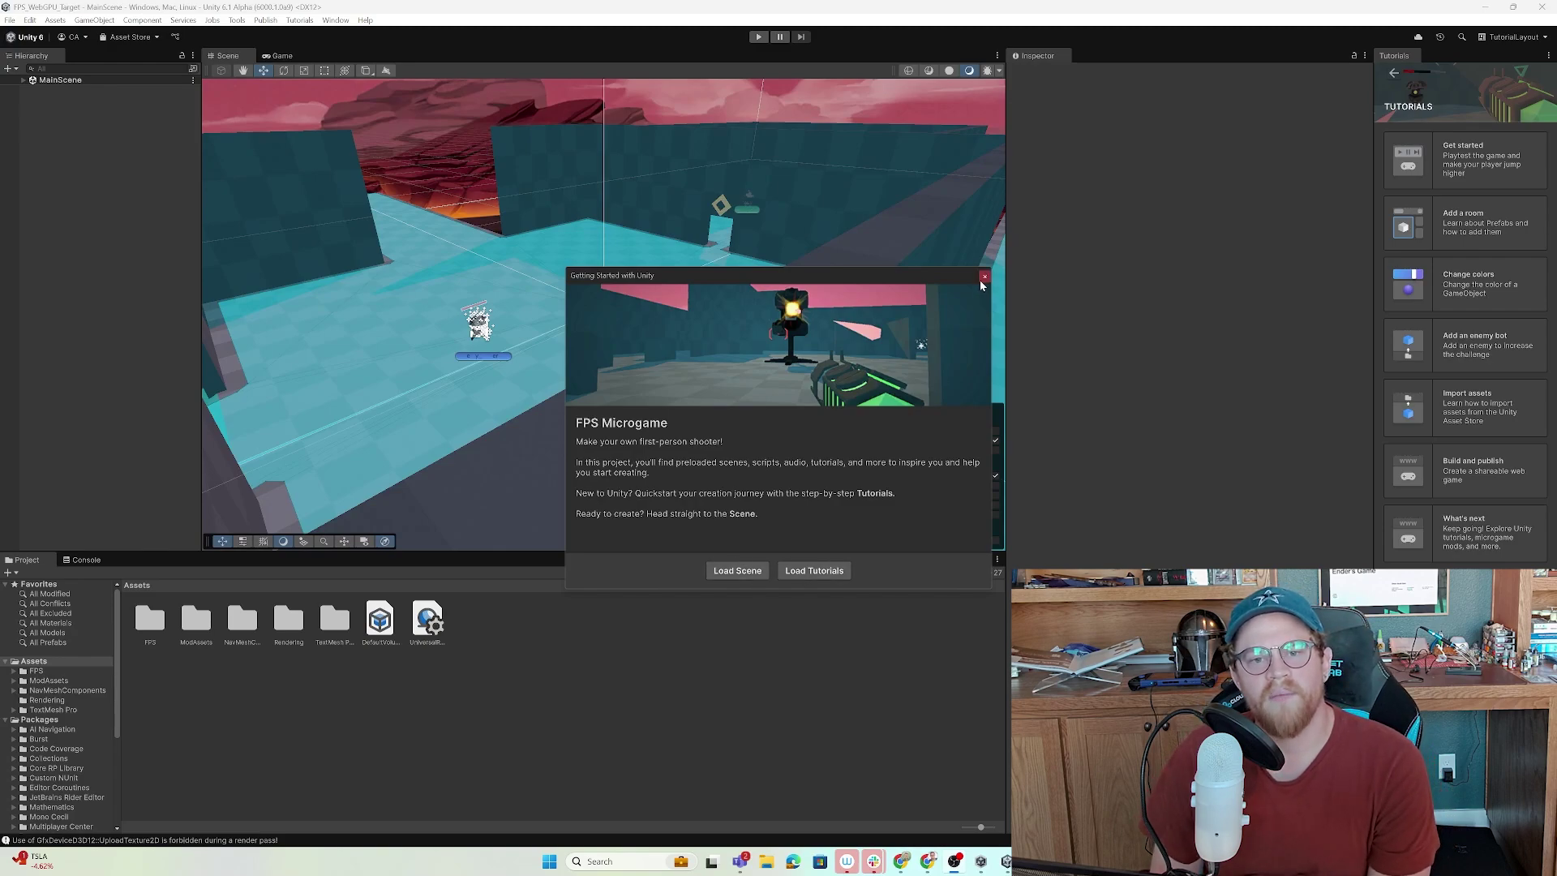
# Close the Getting Started welcome dialog and the Tutorials panel.
pyautogui.click(814, 571)
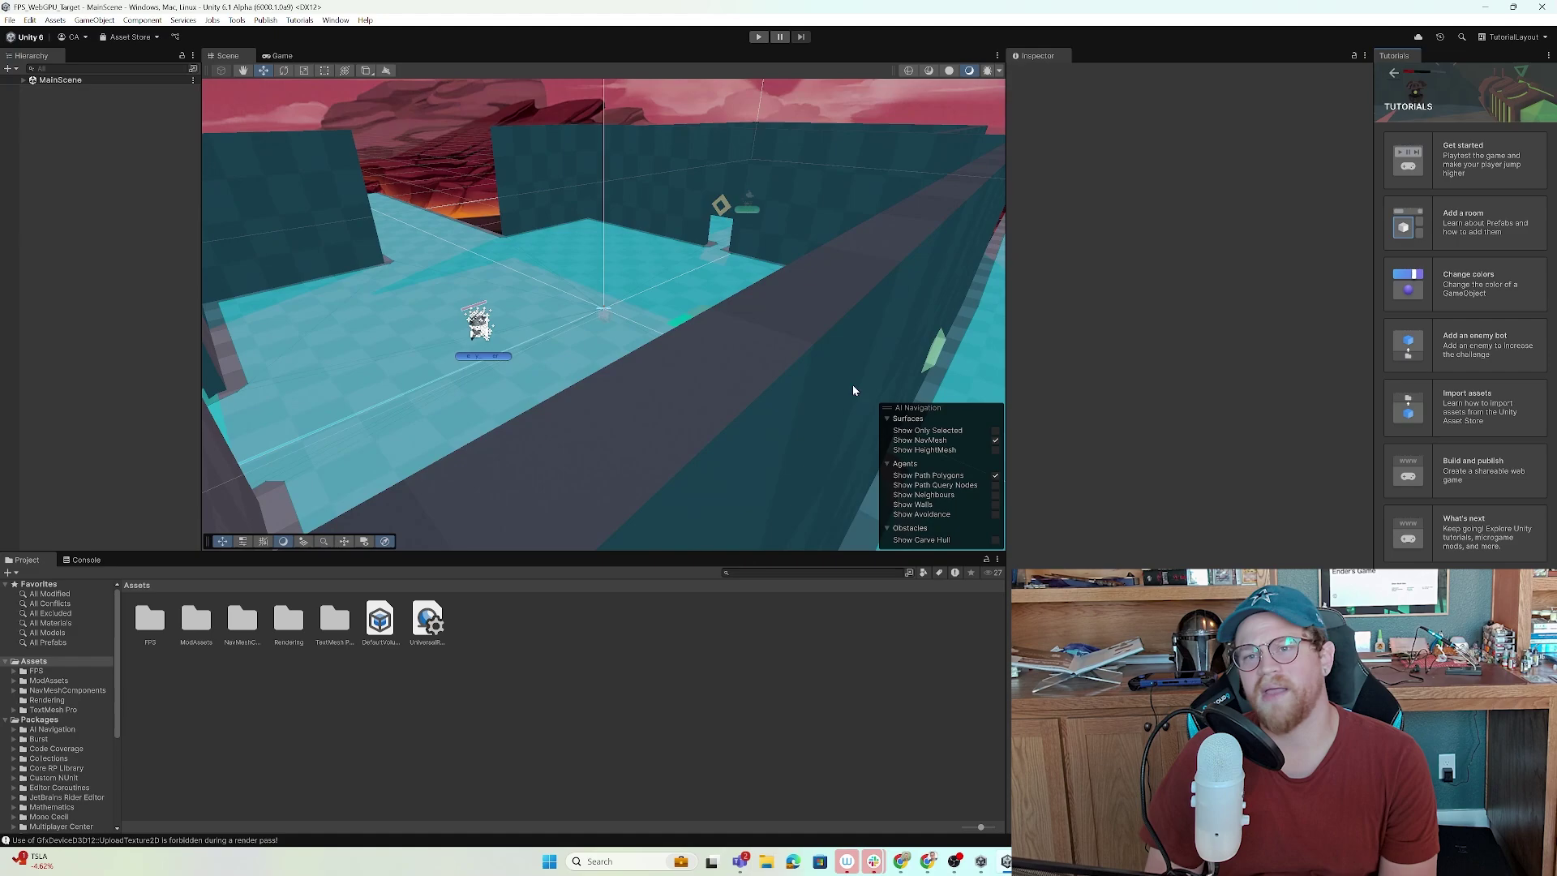
pyautogui.click(1549, 56)
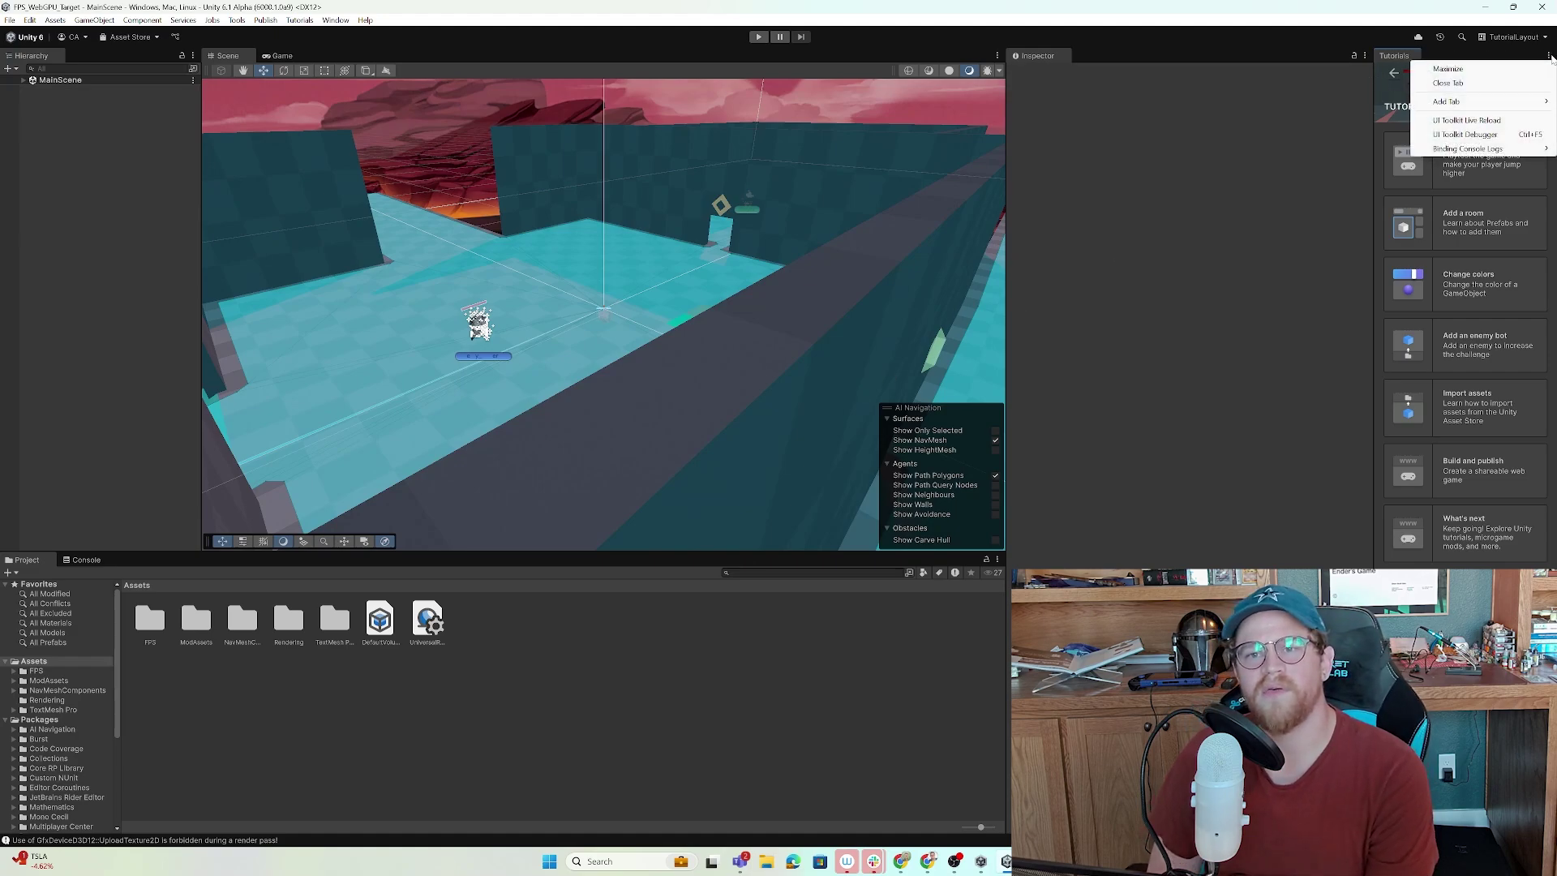
pyautogui.click(1488, 83)
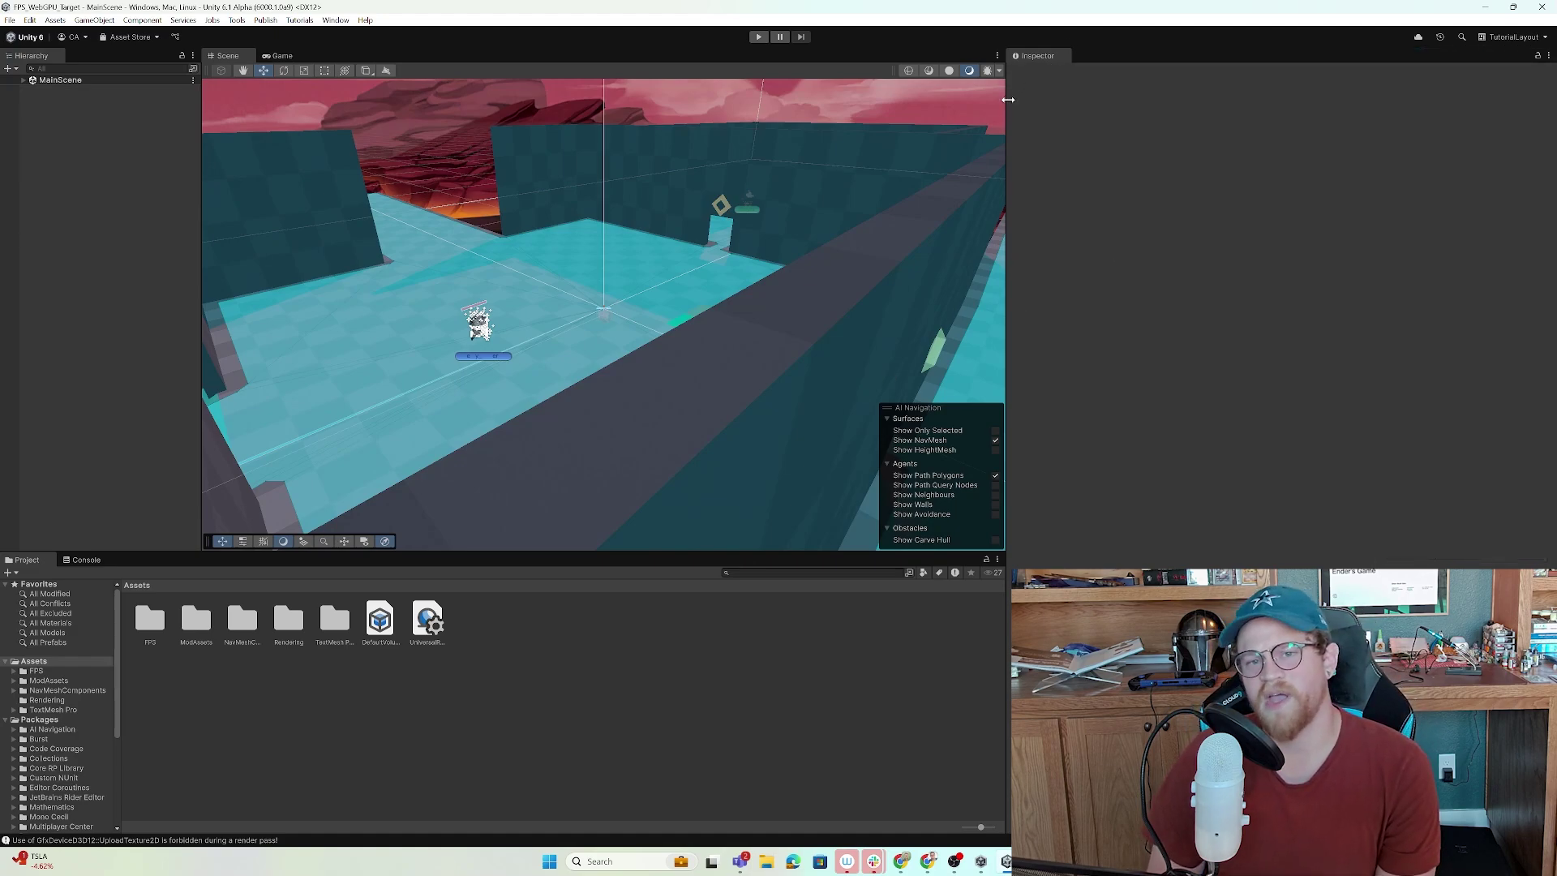
# Enlarge the Scene view by shrinking the Inspector, bottom panel and Hierarchy, then enter Play mode.
pyautogui.moveTo(1008, 99); pyautogui.dragTo(1352, 101)
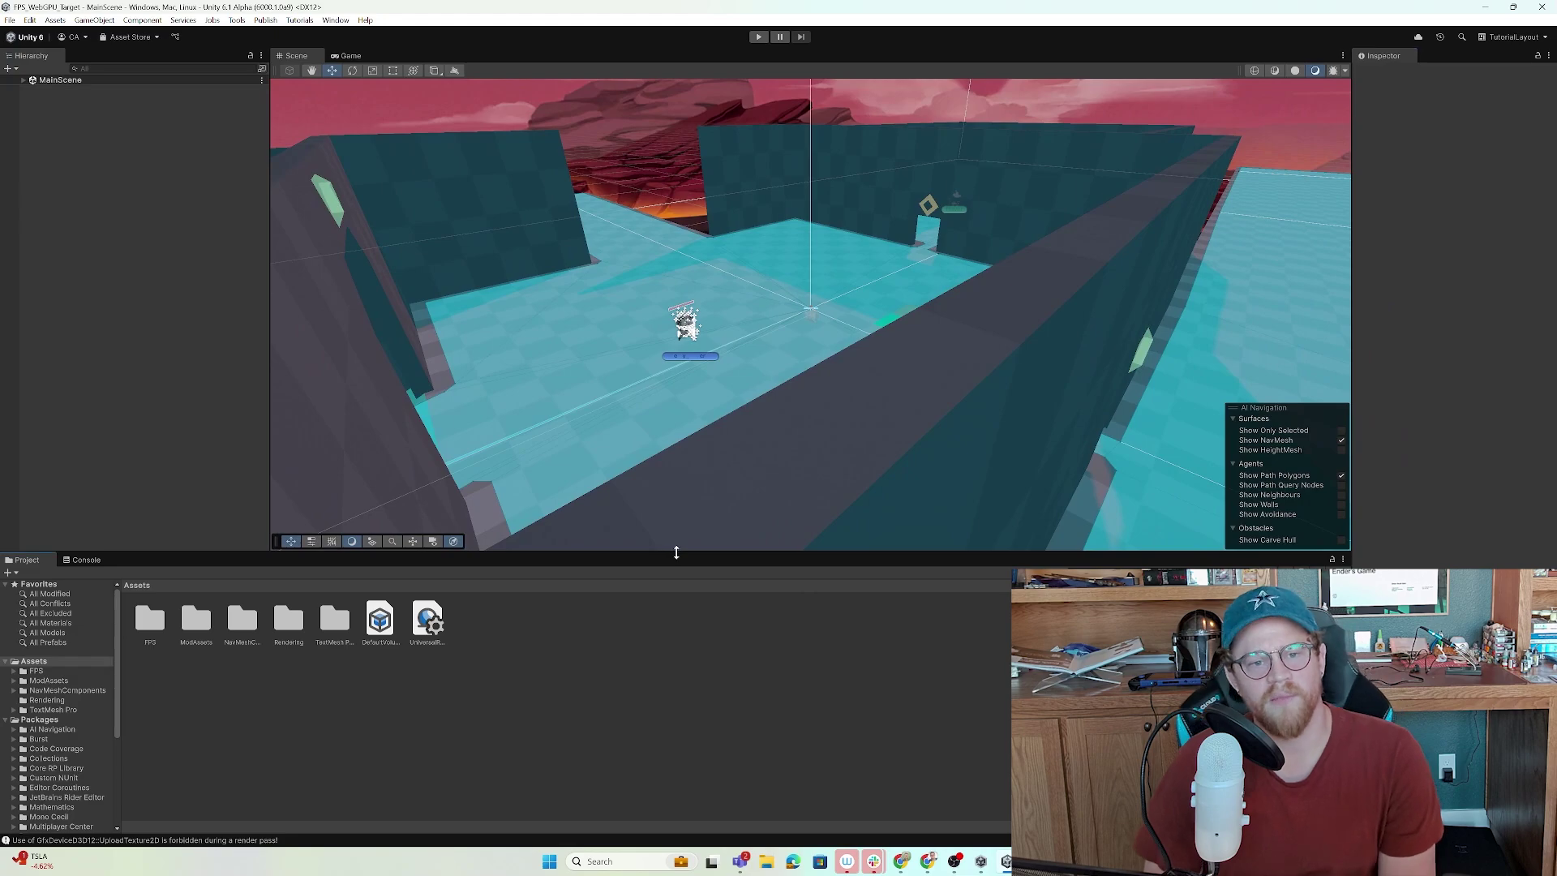
pyautogui.moveTo(676, 552); pyautogui.dragTo(677, 662)
pyautogui.moveTo(270, 386); pyautogui.dragTo(207, 386)
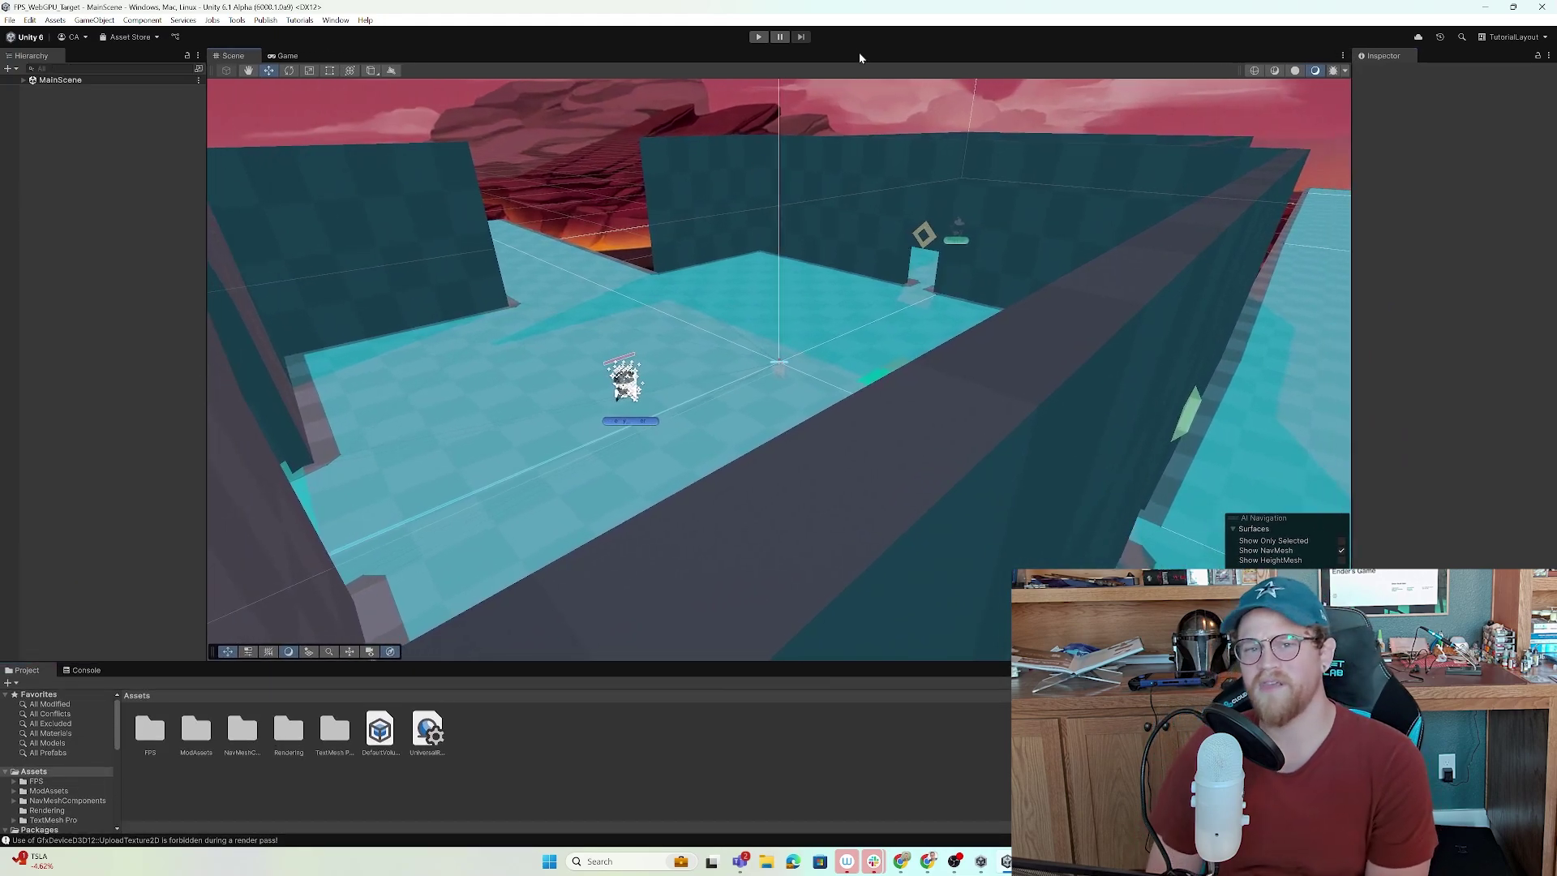
pyautogui.click(758, 36)
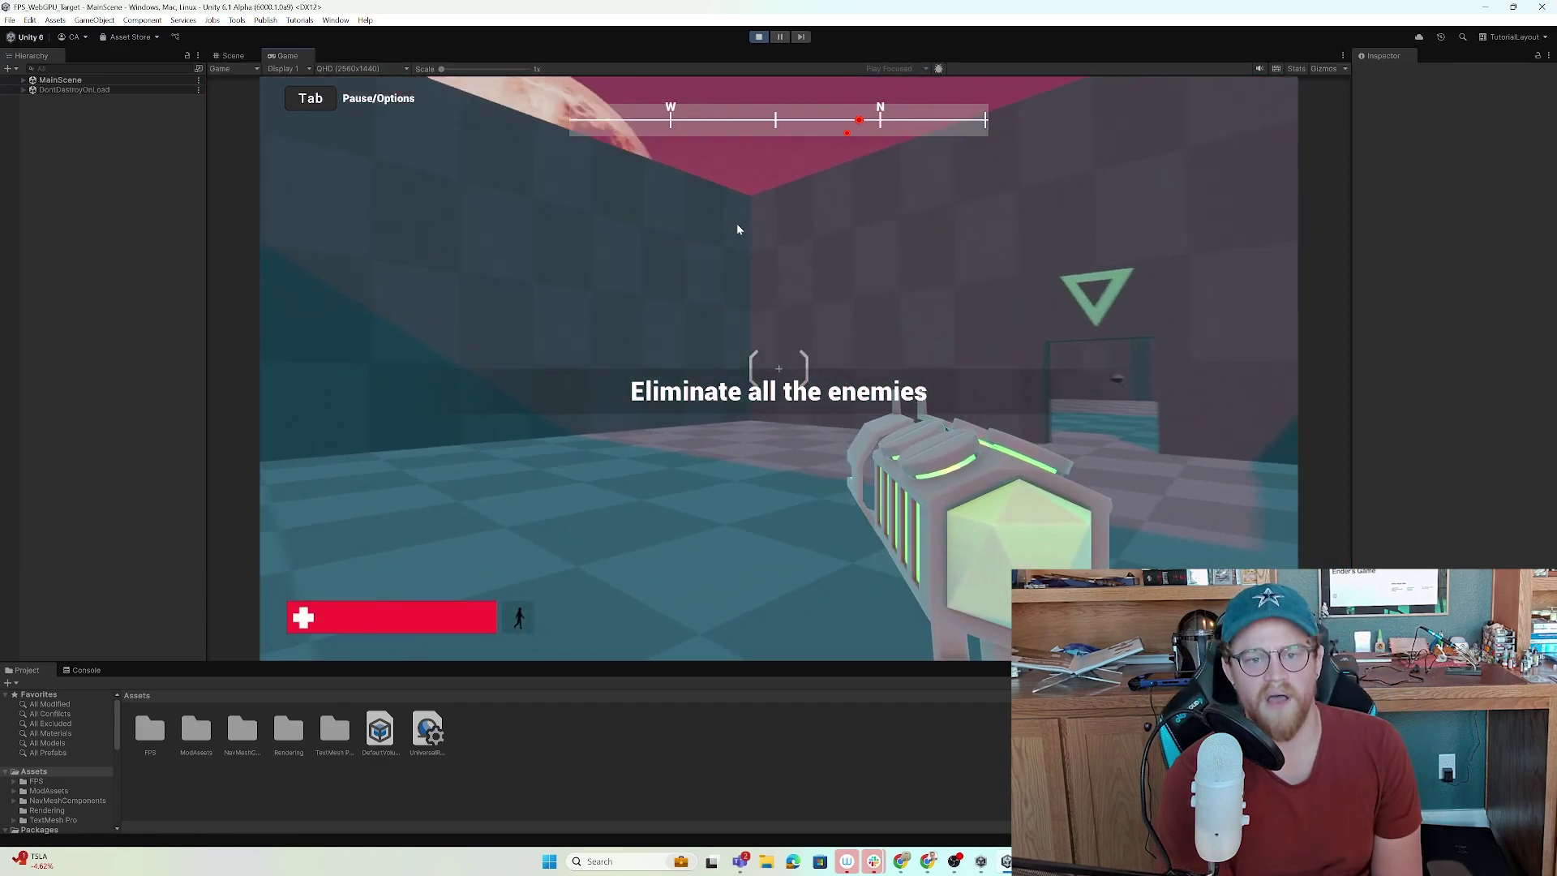
# Walk forward, shoot the enemy ahead, then release control and exit Play mode.
pyautogui.click(737, 229)
pyautogui.press('w')
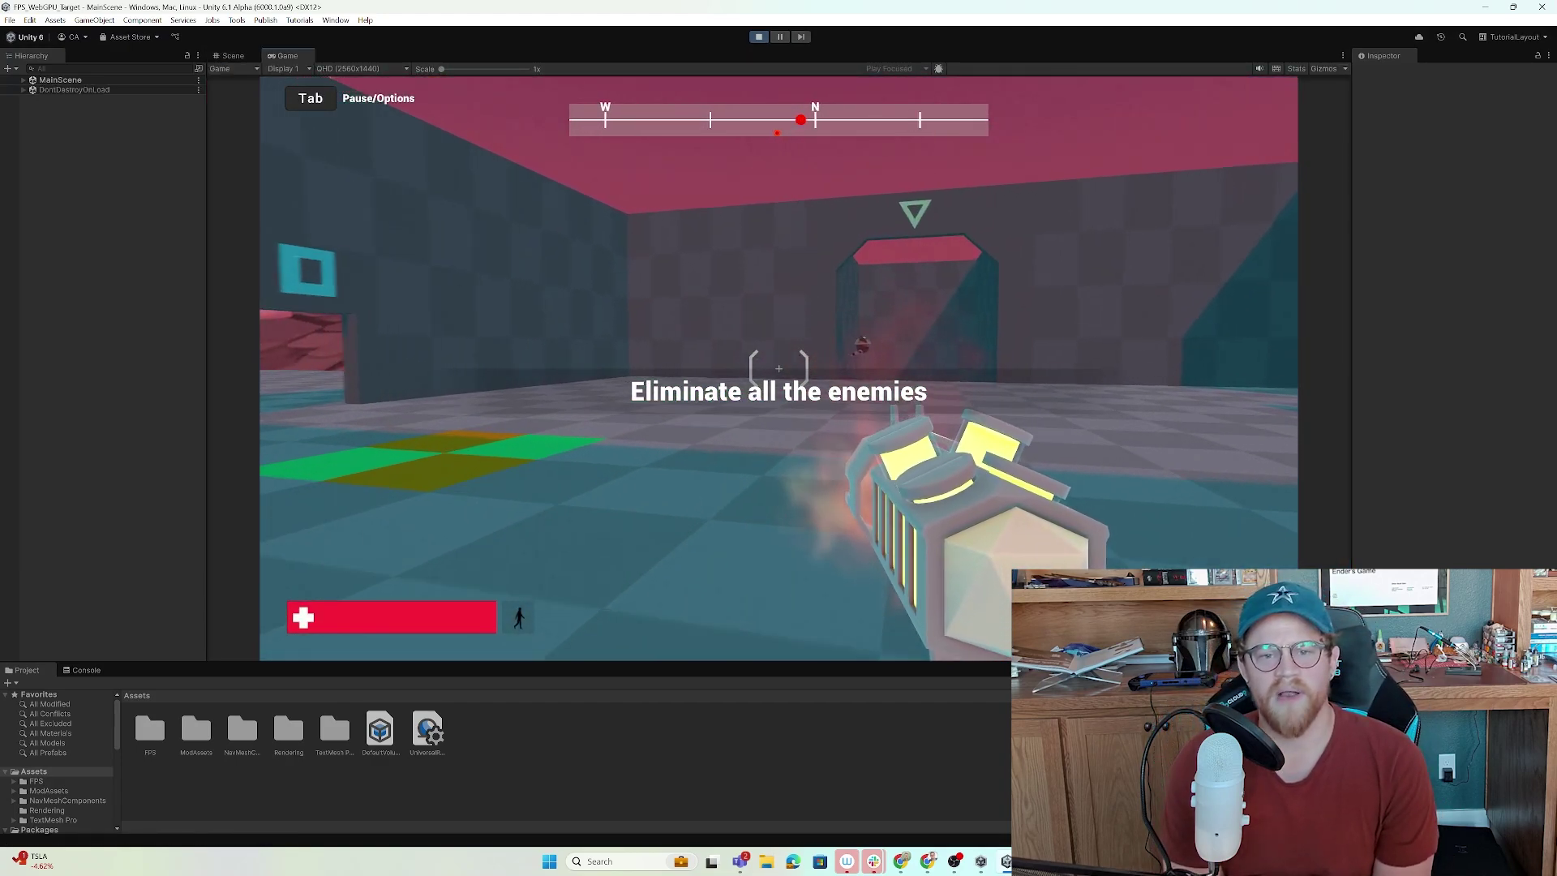
pyautogui.click(779, 368)
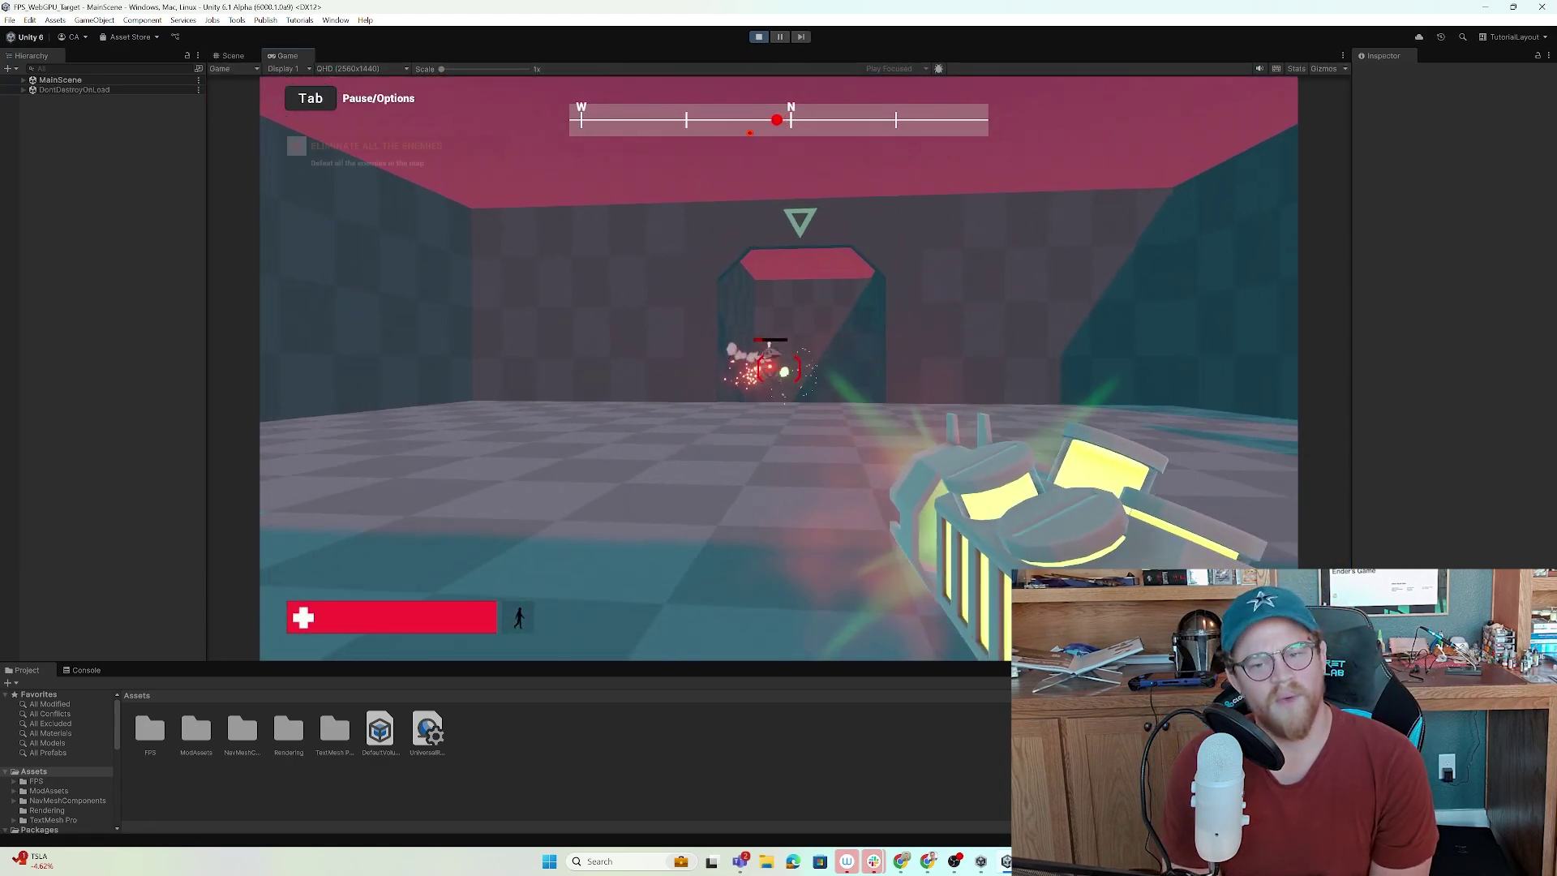
pyautogui.press('w')
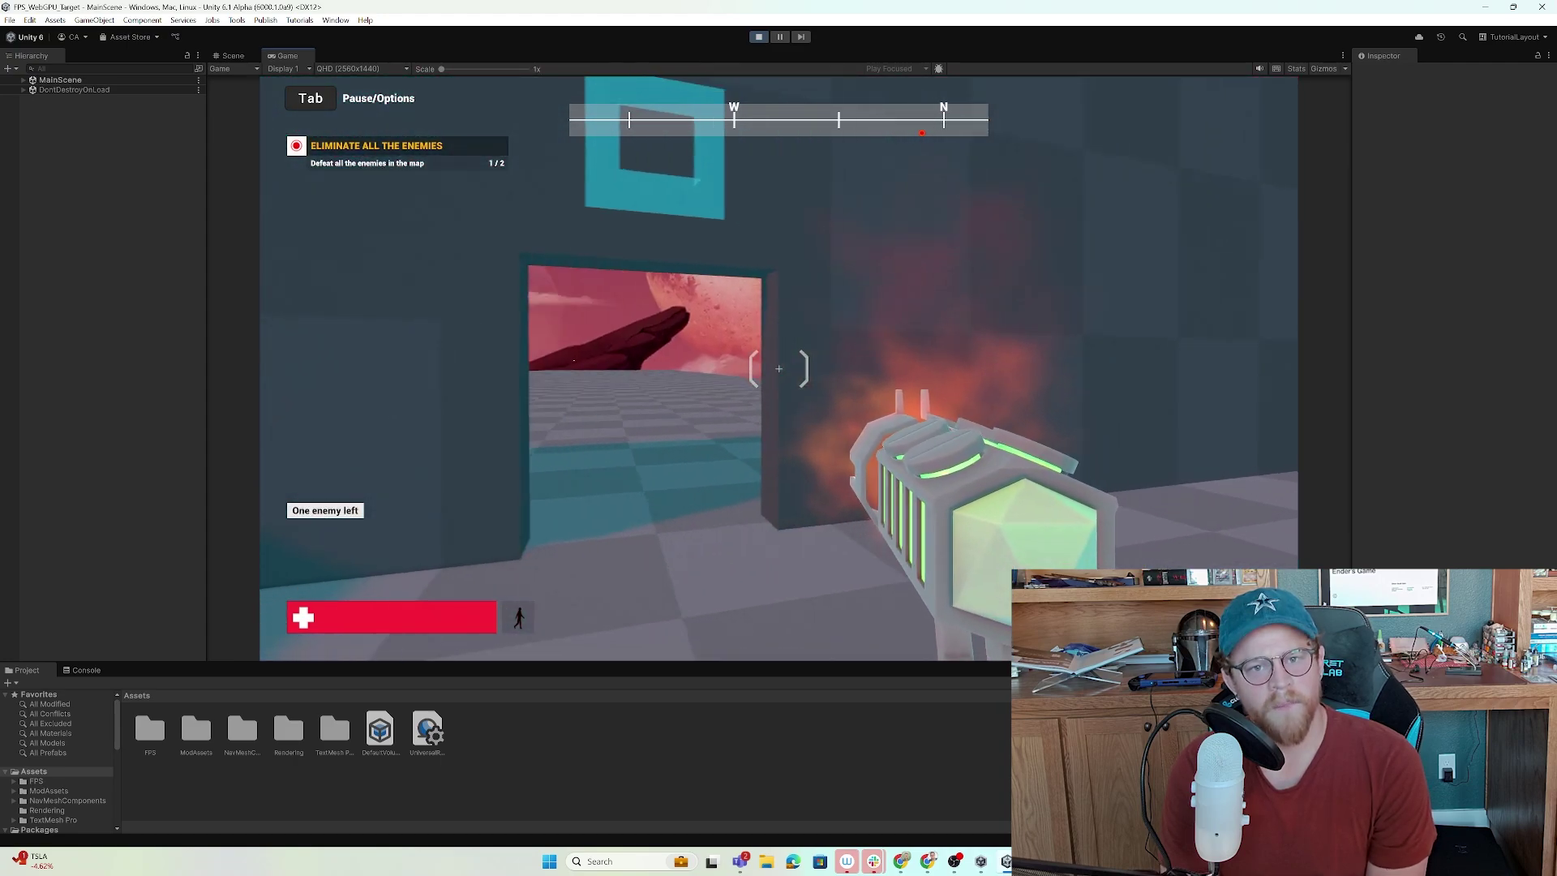
pyautogui.press('Escape')
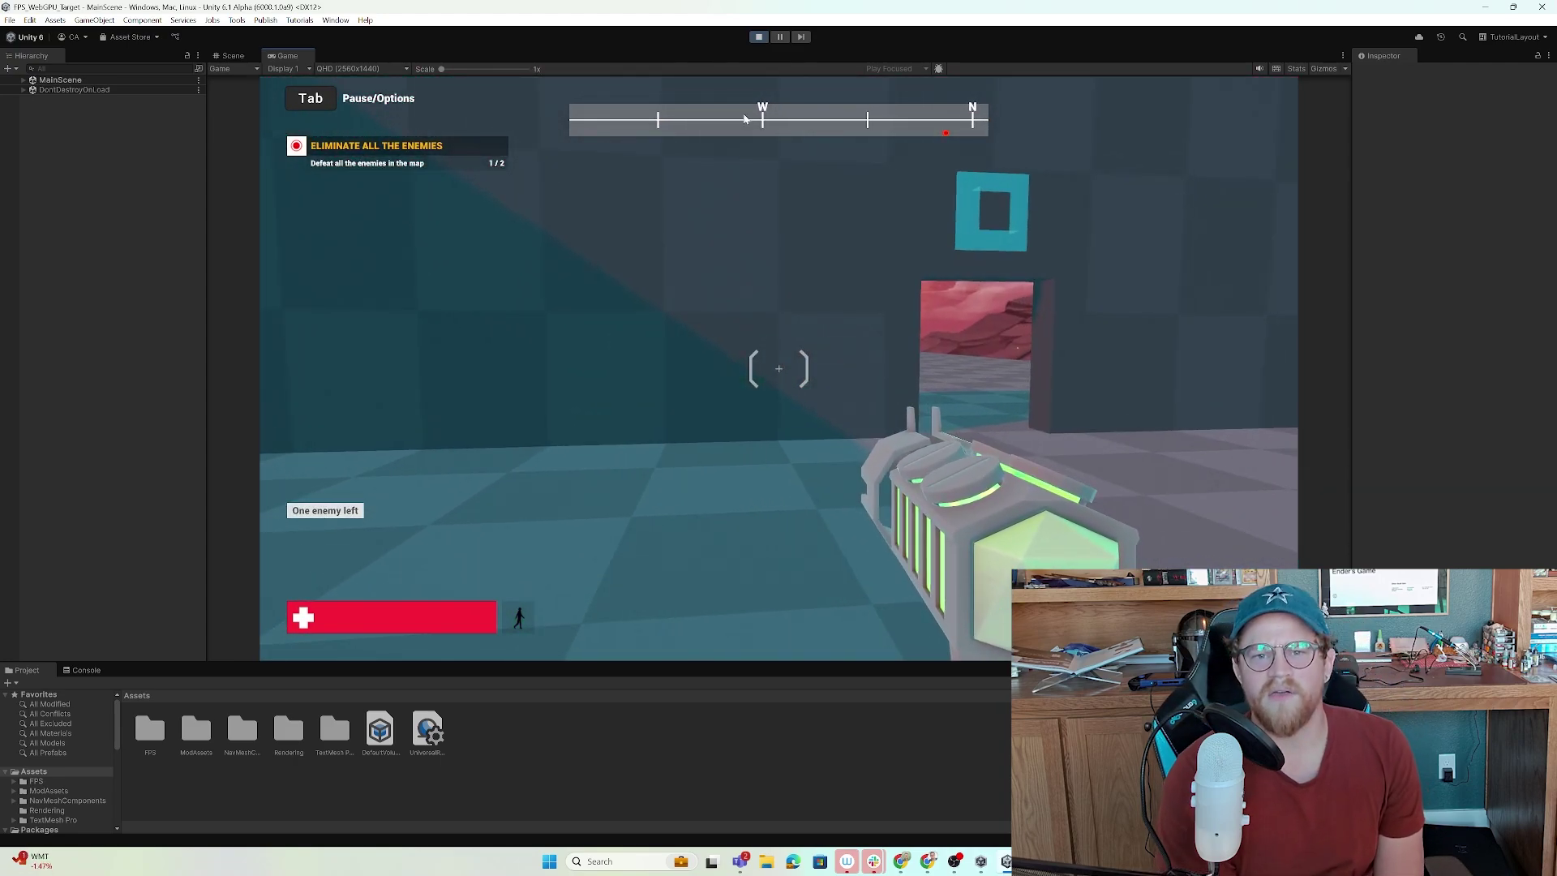
pyautogui.click(761, 37)
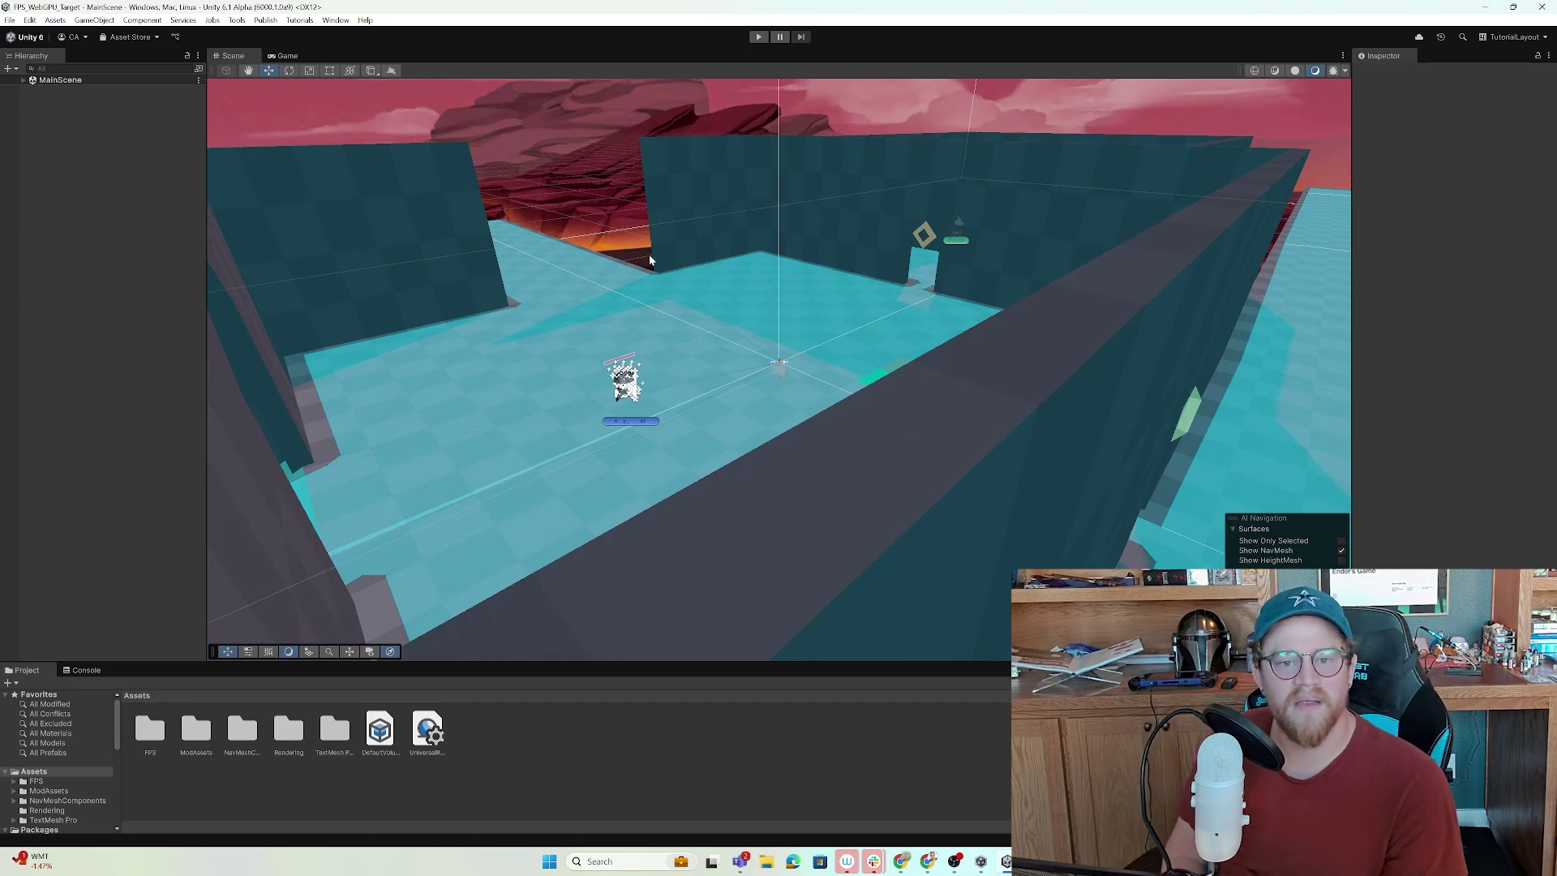
# Orbit and zoom the Scene view to inspect the MainScene level.
pyautogui.keyDown('alt'); pyautogui.moveTo(646, 254); pyautogui.dragTo(487, 235); pyautogui.keyUp('alt')
pyautogui.scroll(-5, 840, 292)
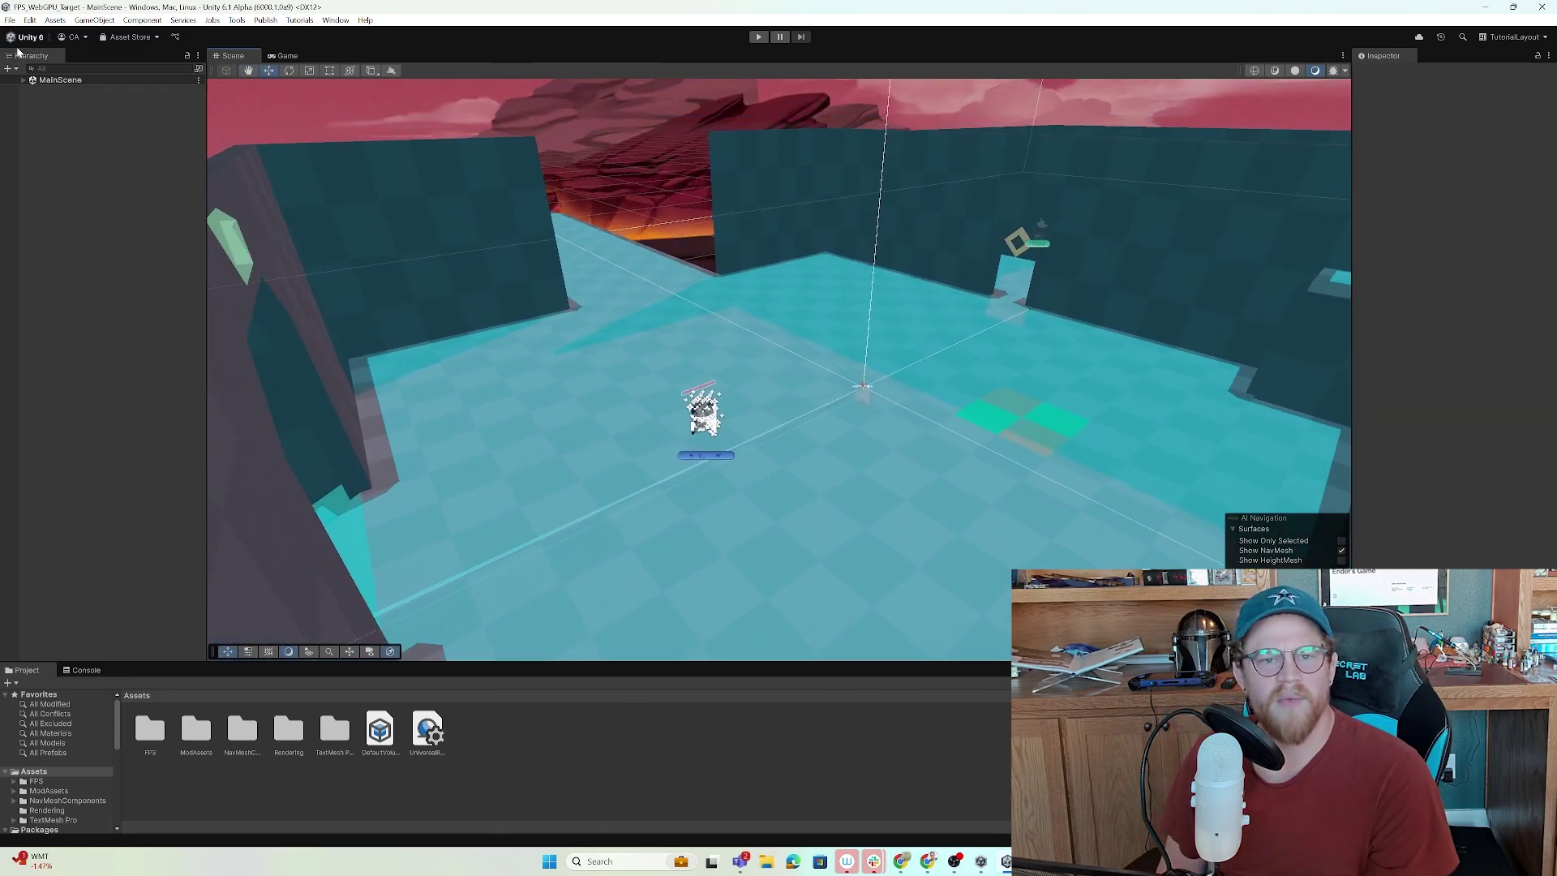
pyautogui.click(10, 20)
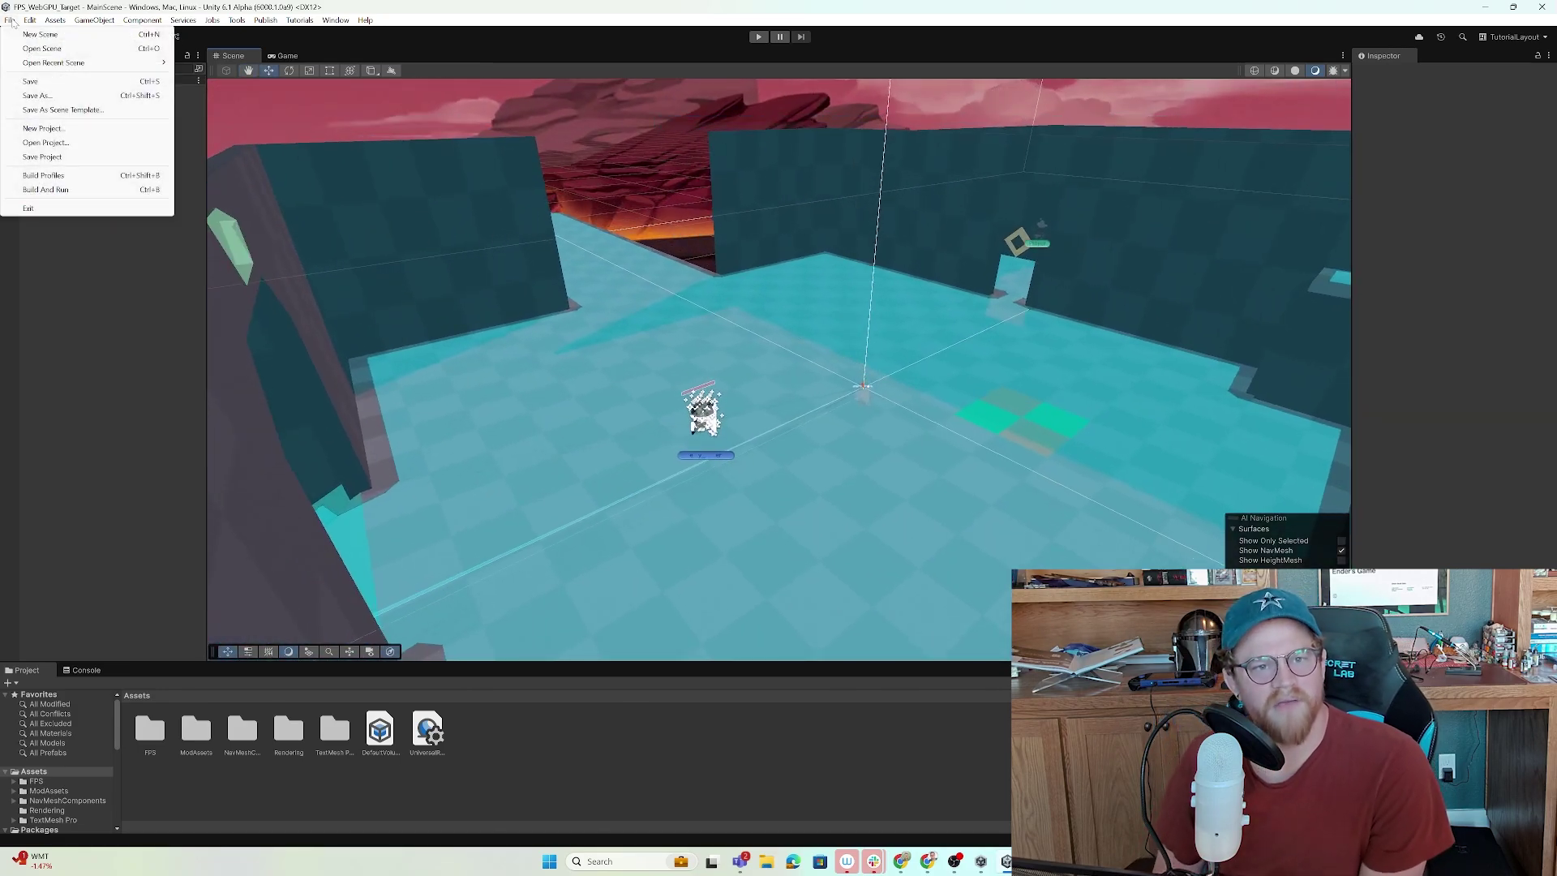
# Open File > Build Profiles, review the Web, macOS and Linux platforms, and settle on Web.
pyautogui.click(44, 175)
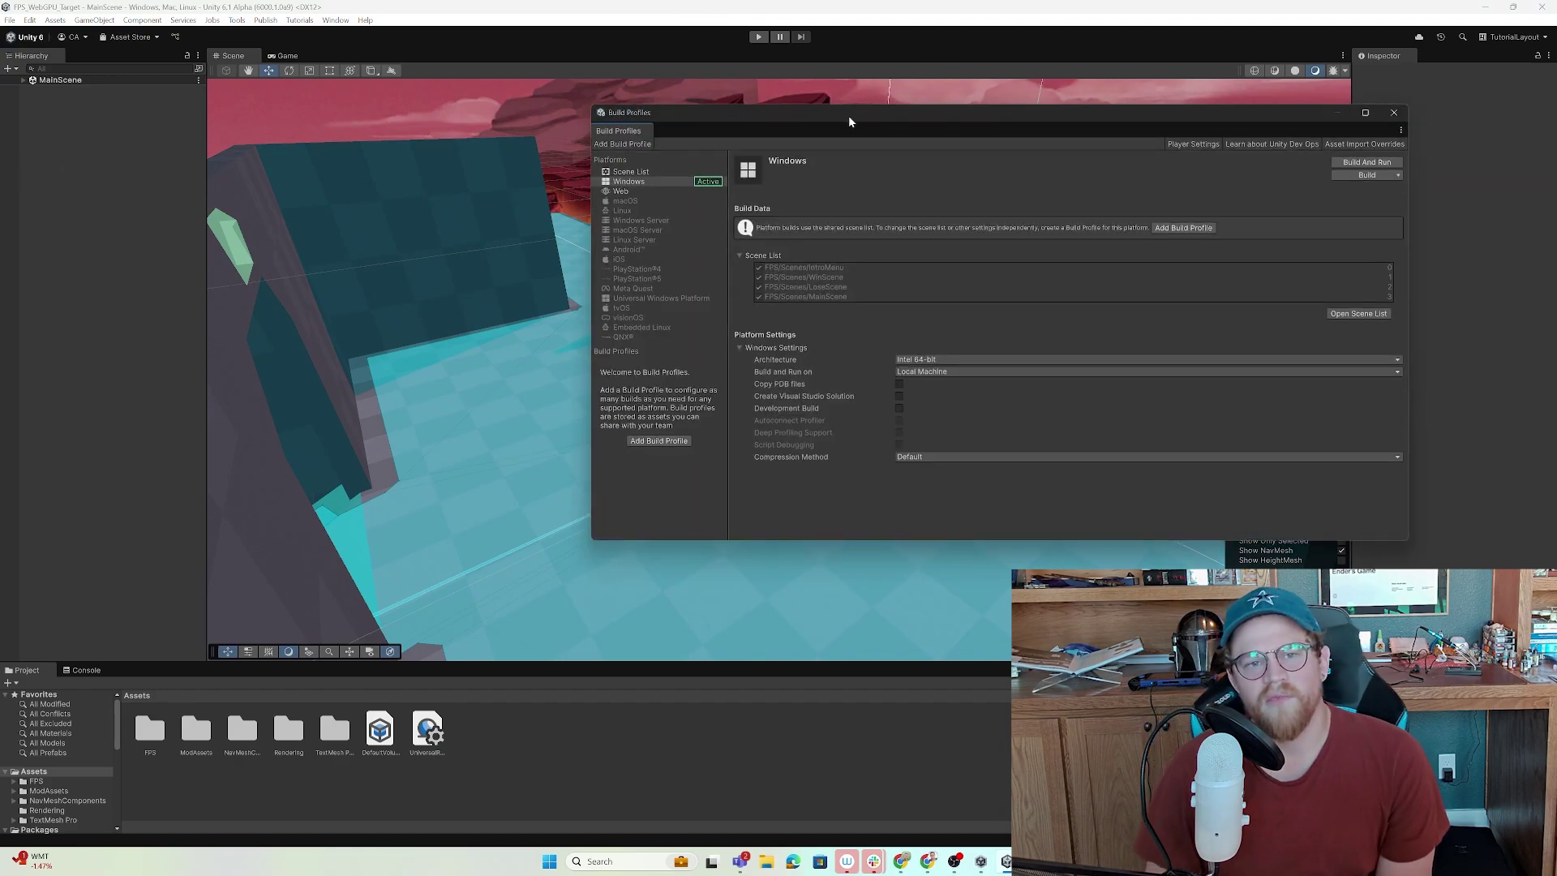
pyautogui.moveTo(848, 116); pyautogui.dragTo(600, 121)
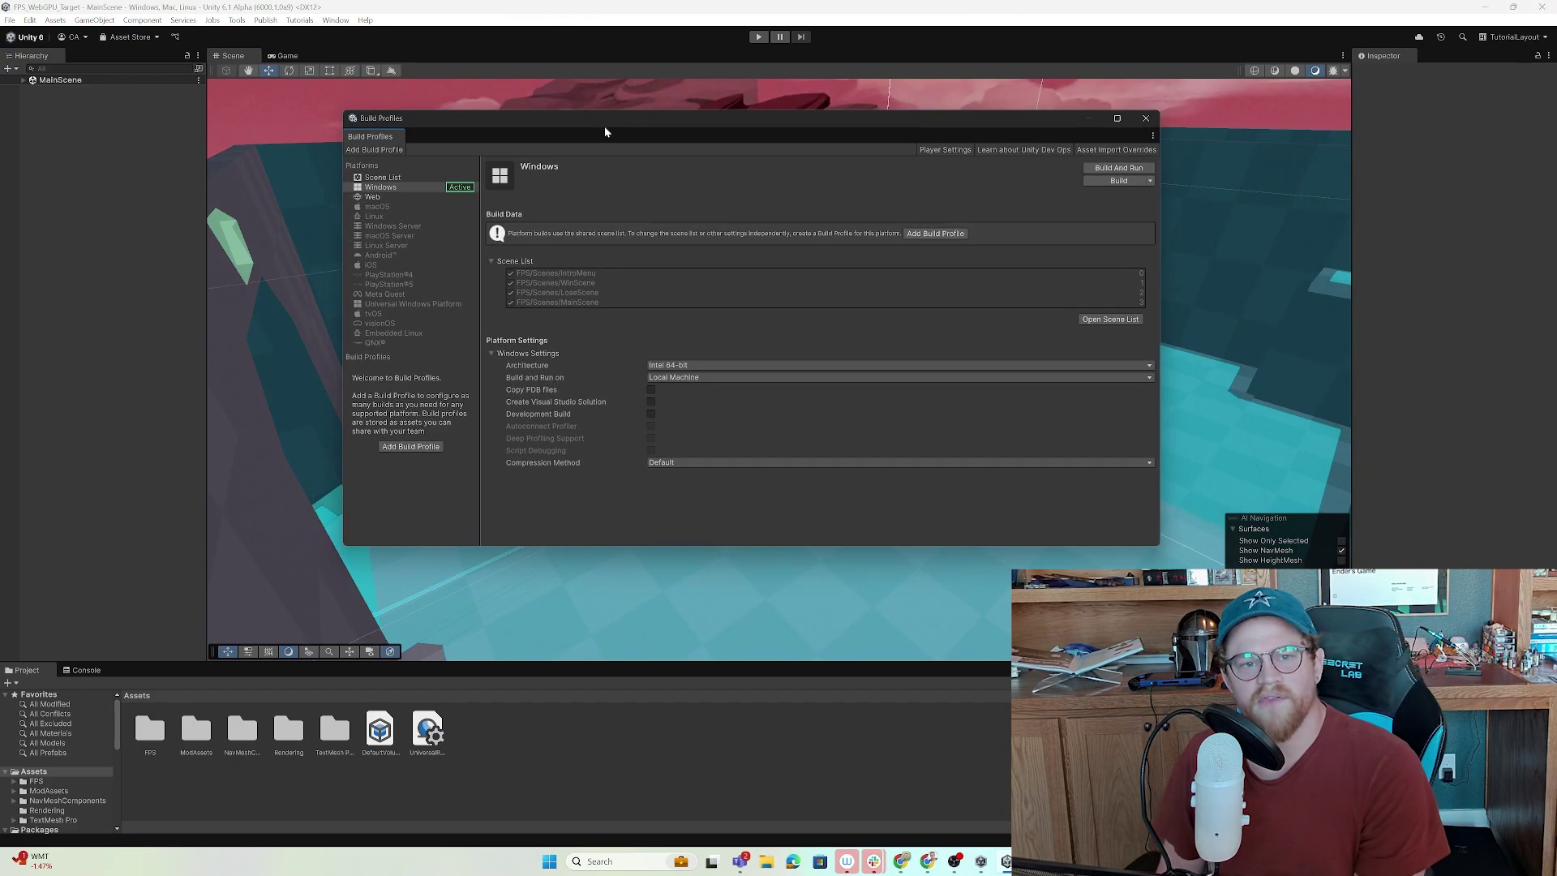
pyautogui.click(375, 197)
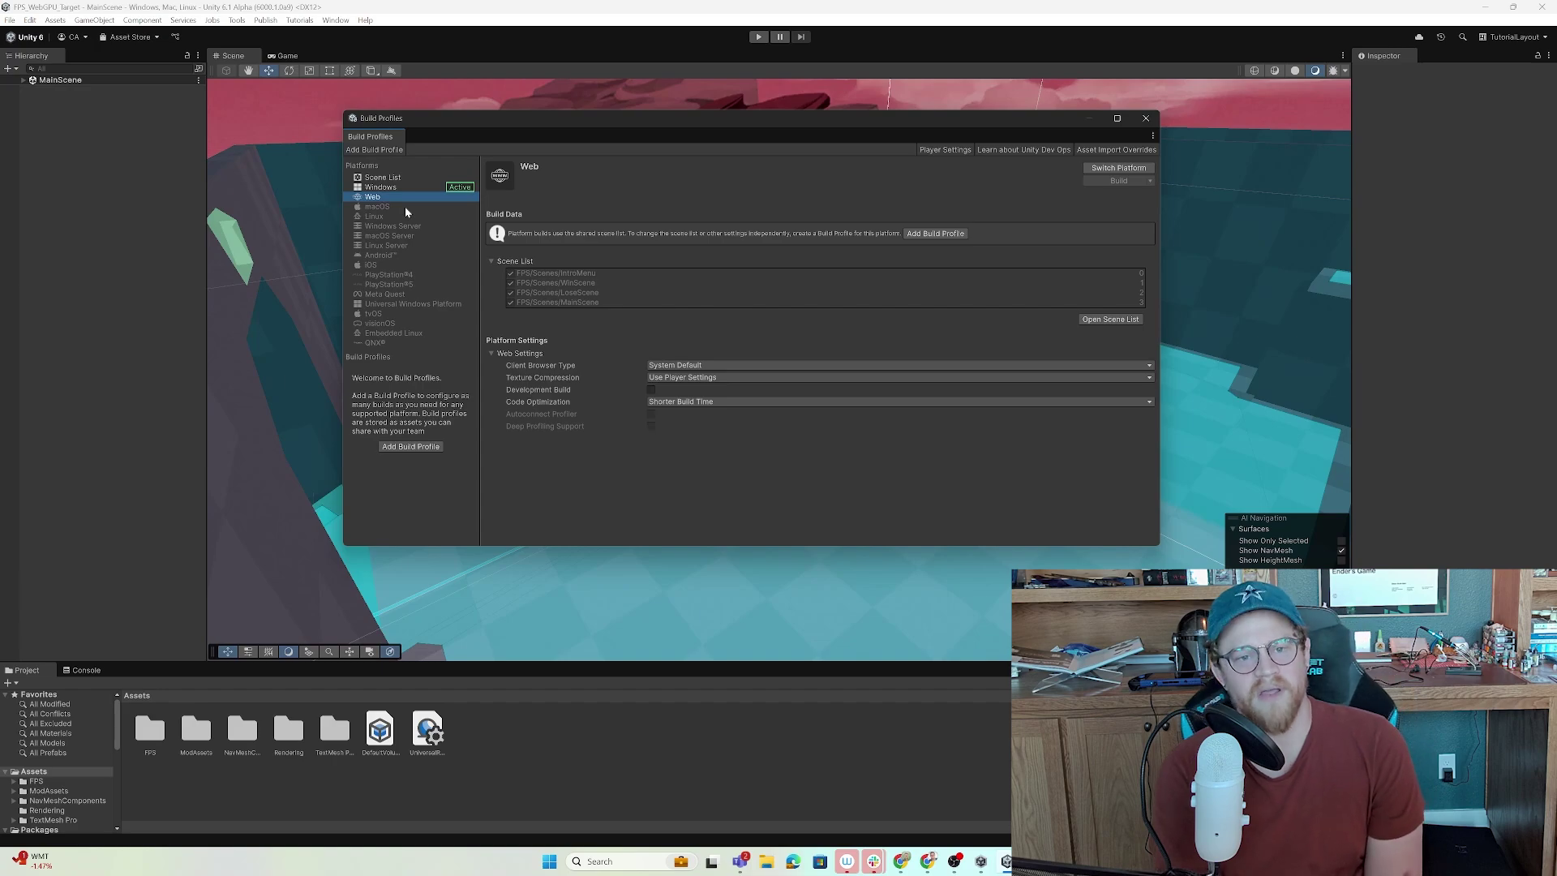
pyautogui.click(408, 210)
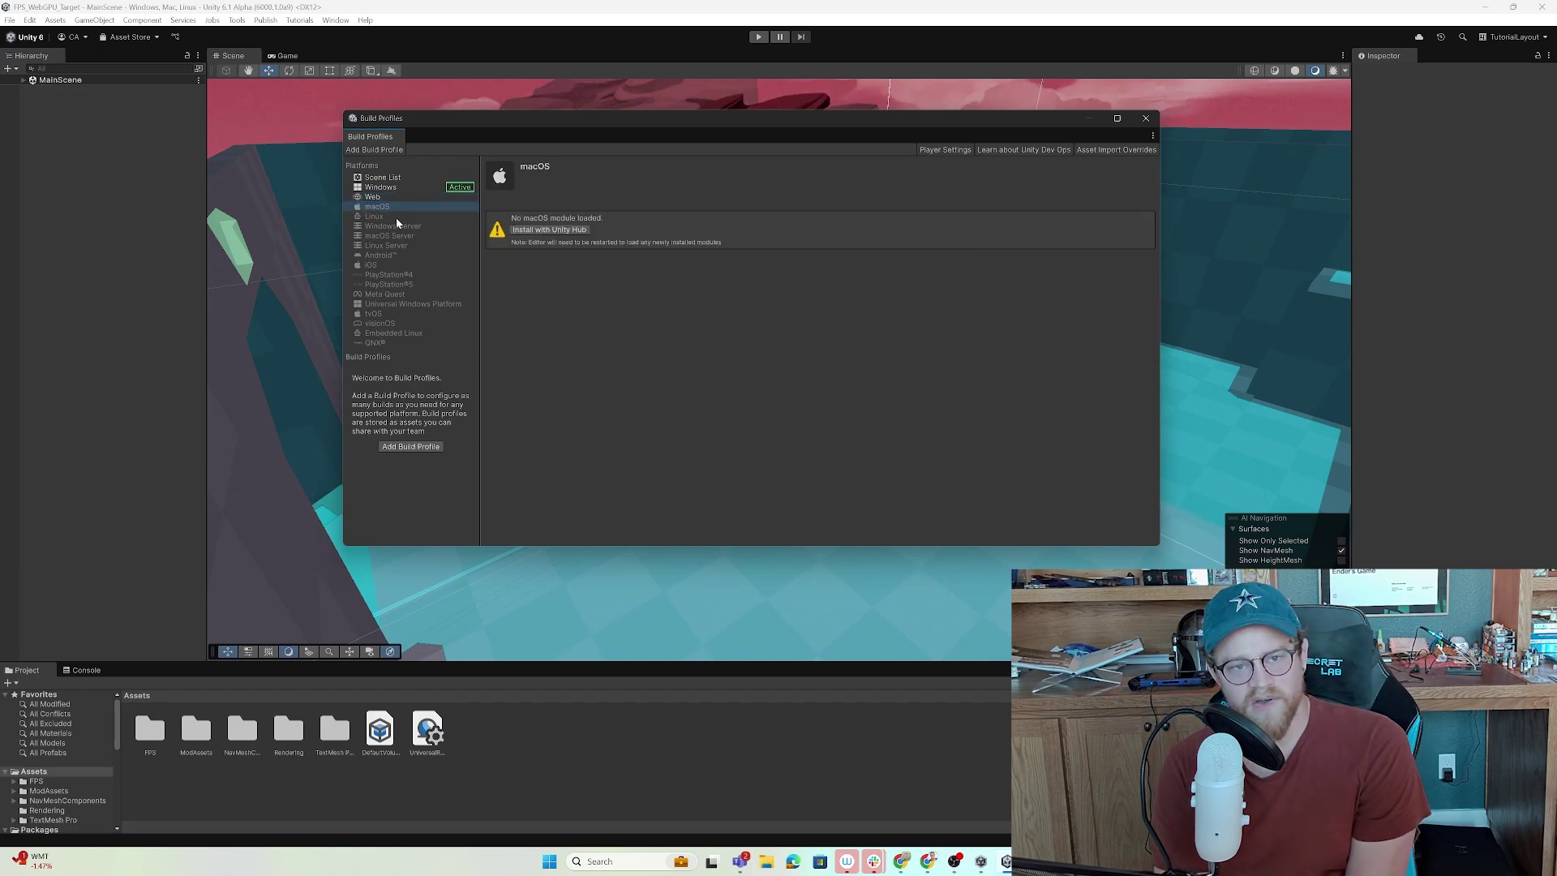
pyautogui.click(396, 216)
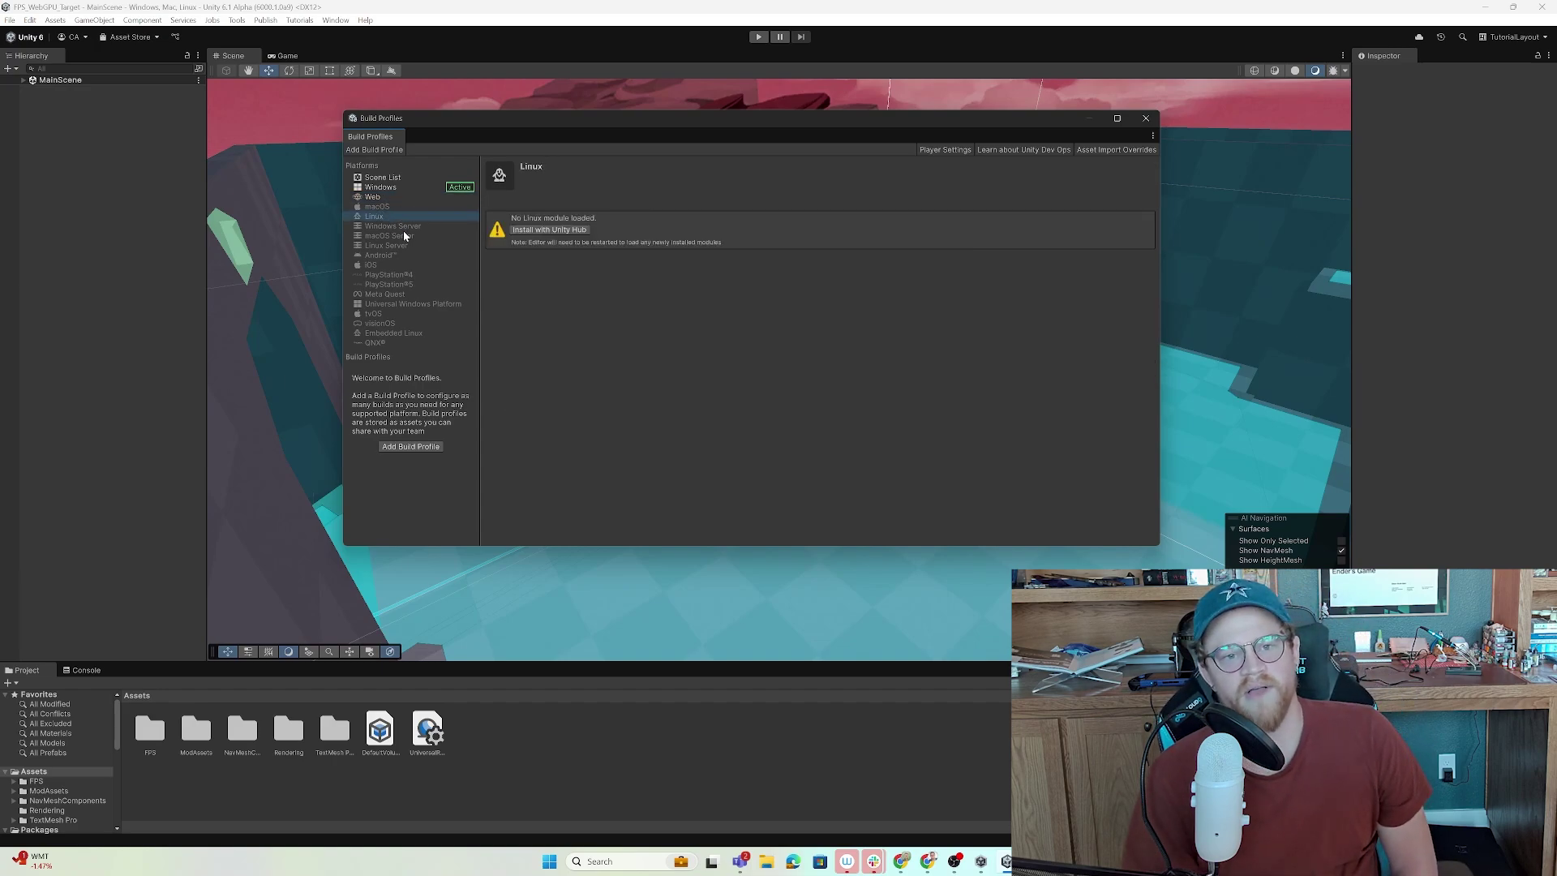
pyautogui.click(407, 208)
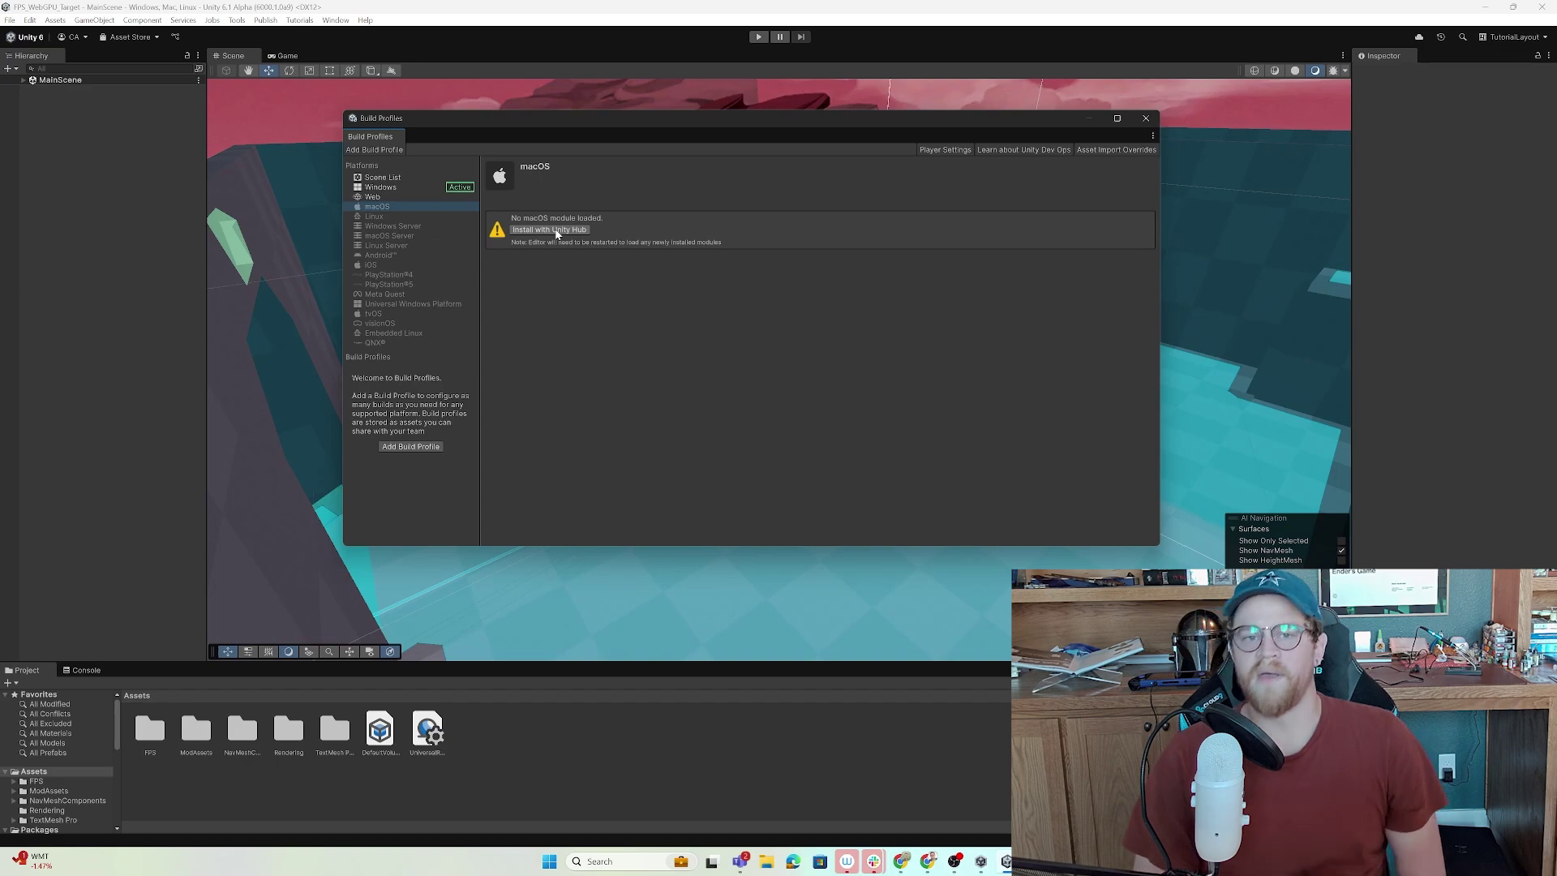
pyautogui.click(409, 195)
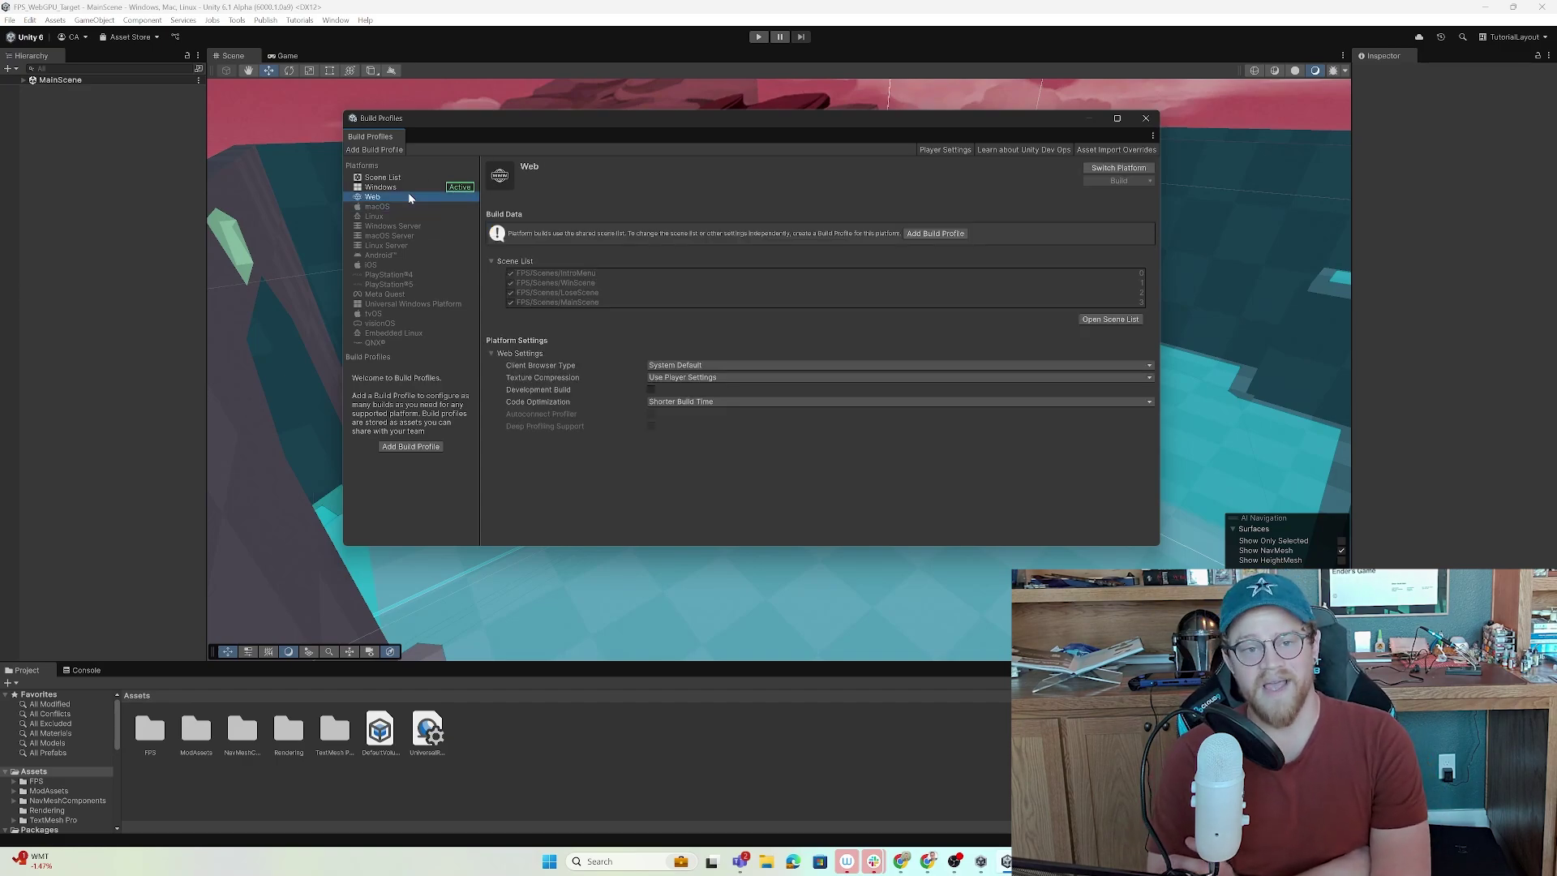
# Switch the project's active build platform to Web and let it reimport.
pyautogui.click(1117, 169)
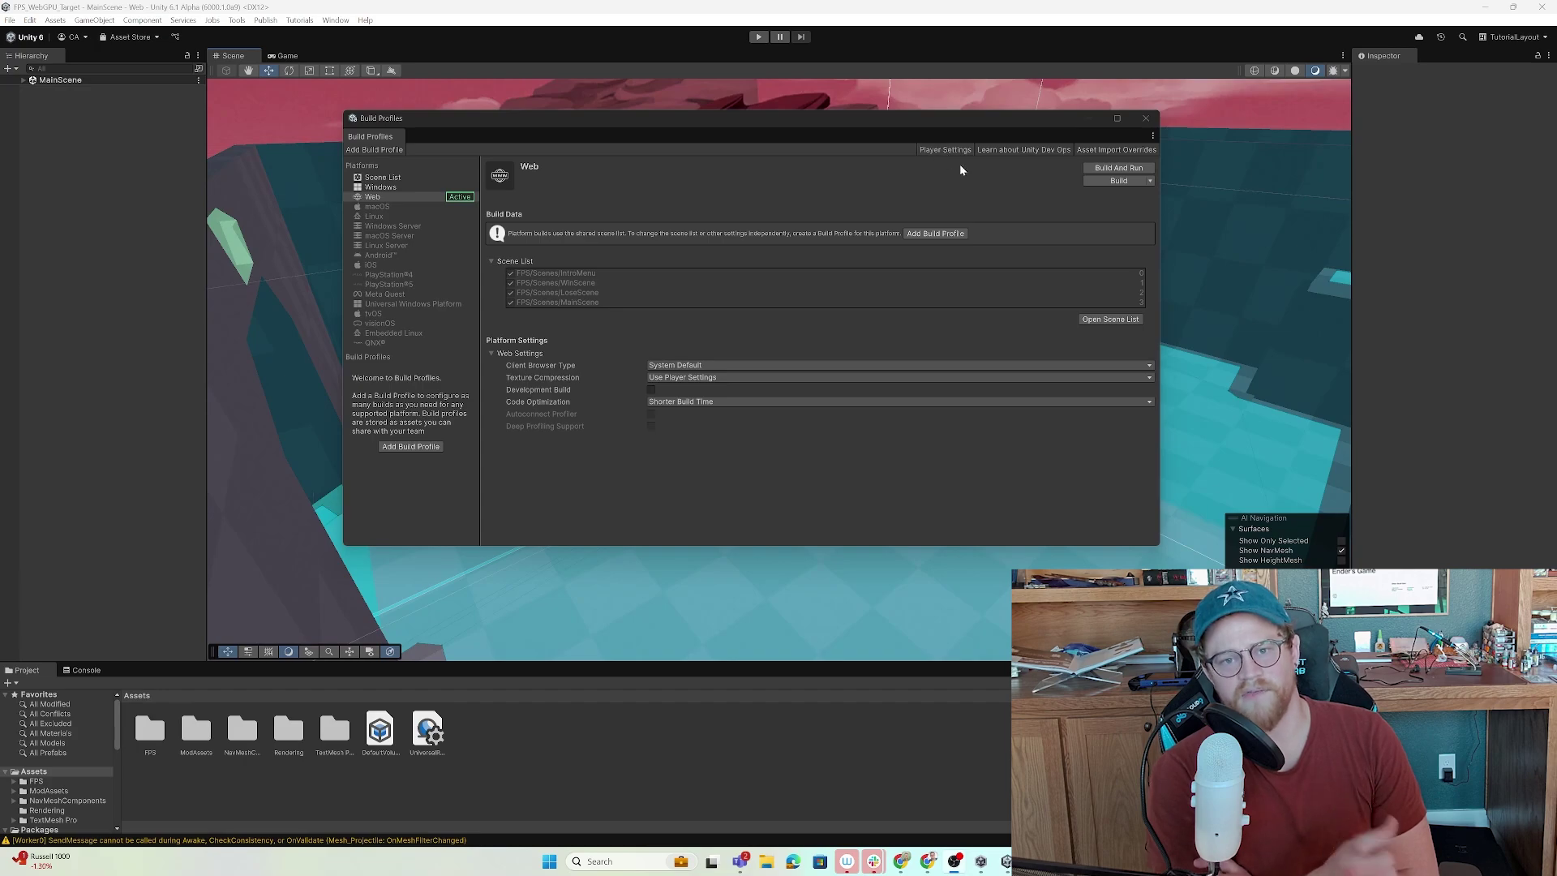
# In Web Player settings, add WebGPU (Experimental) to Graphics APIs and move it above WebGL 2.
pyautogui.click(936, 151)
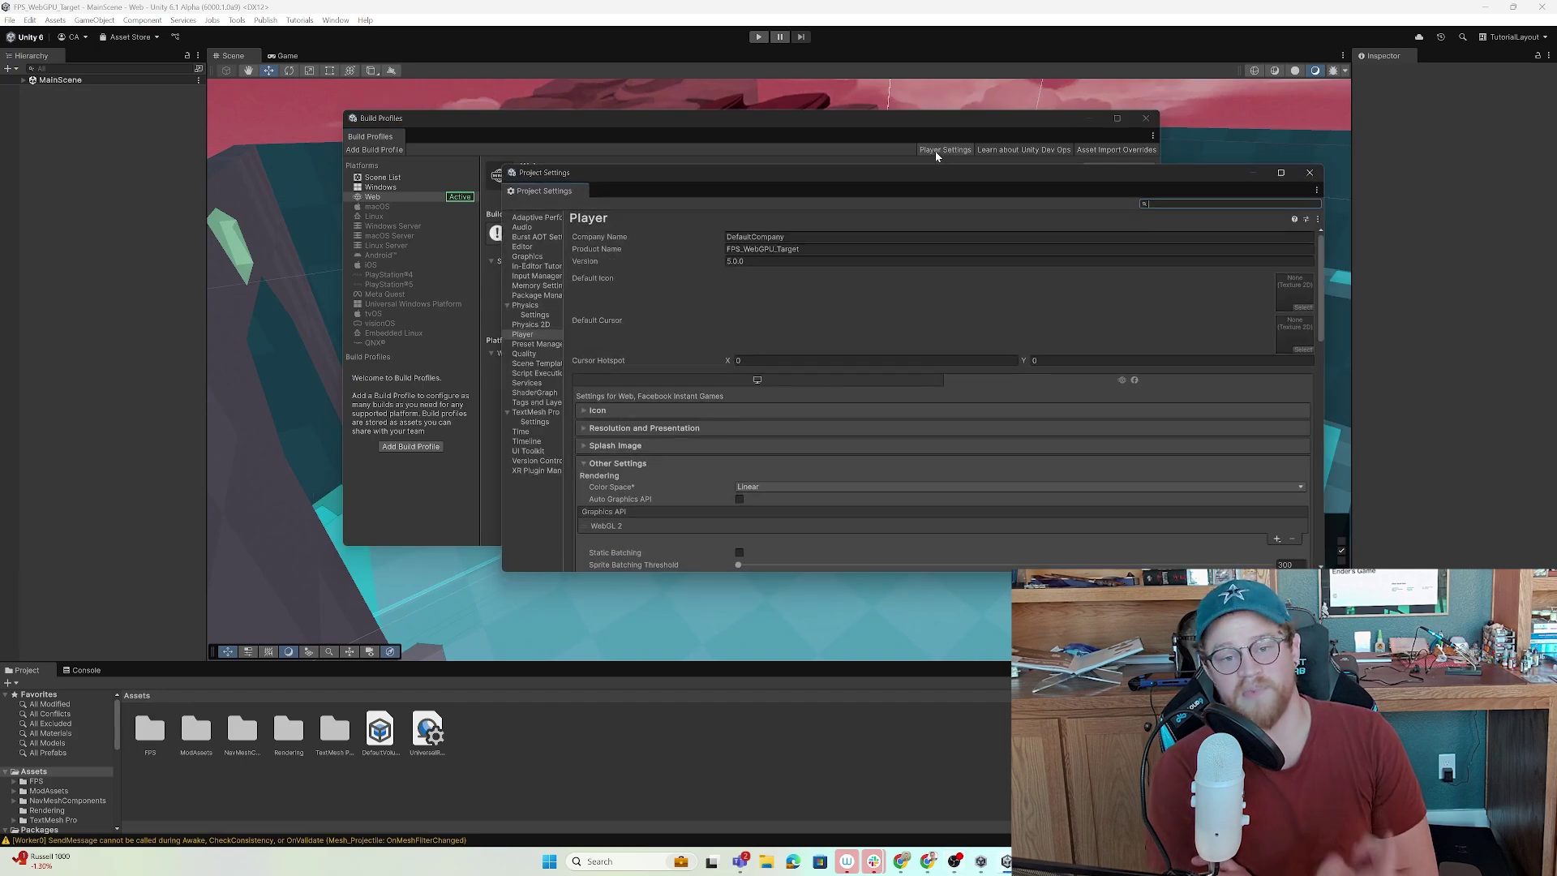
pyautogui.moveTo(878, 152); pyautogui.dragTo(858, 139)
pyautogui.scroll(-3, 896, 338)
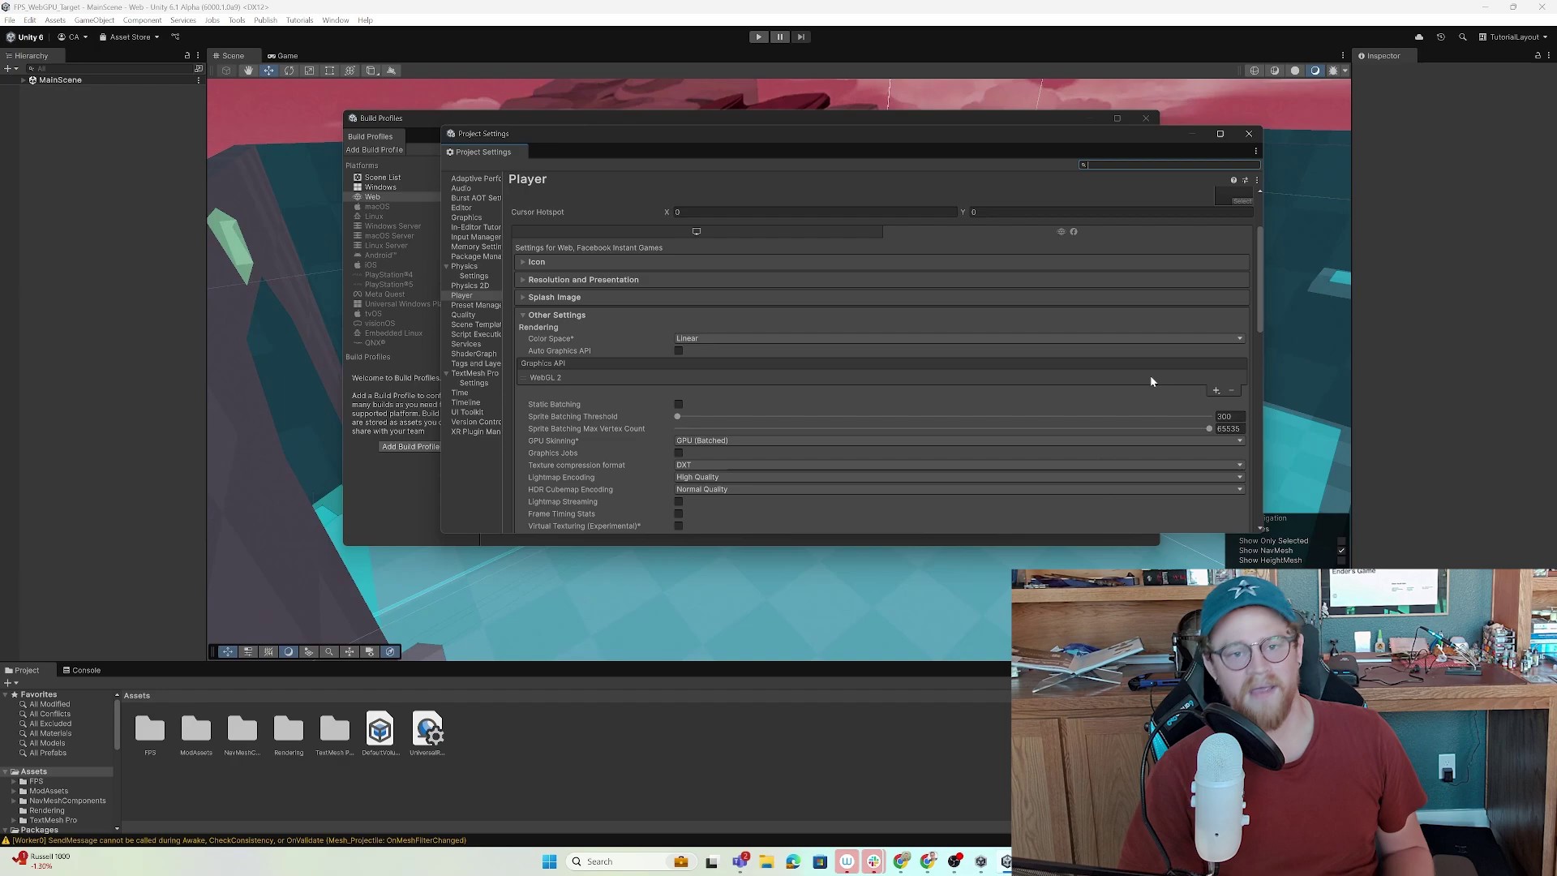
pyautogui.click(1217, 391)
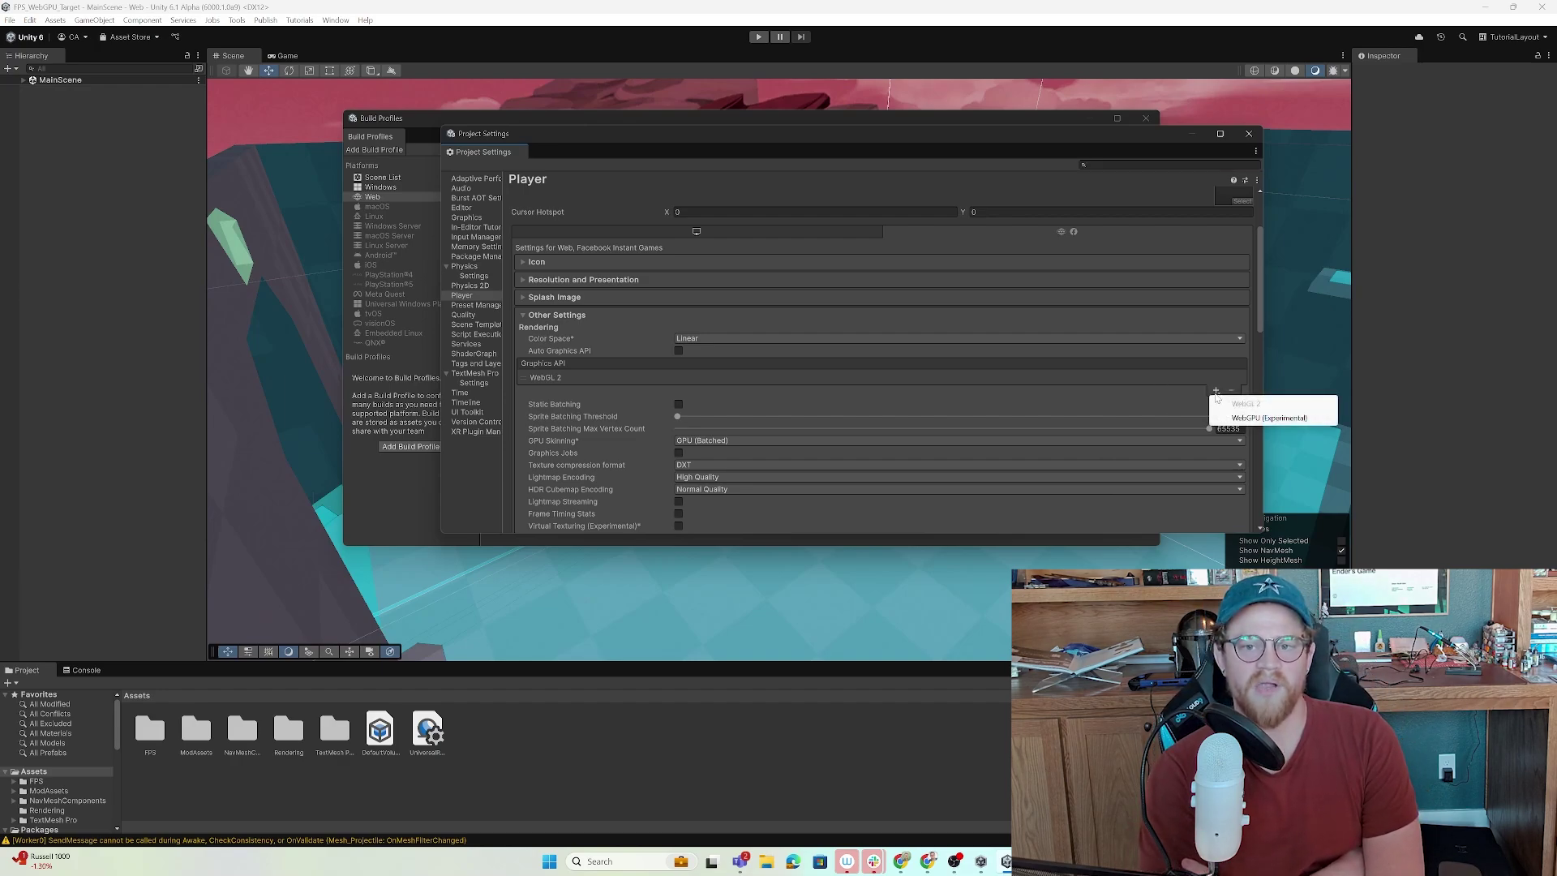
pyautogui.click(1267, 419)
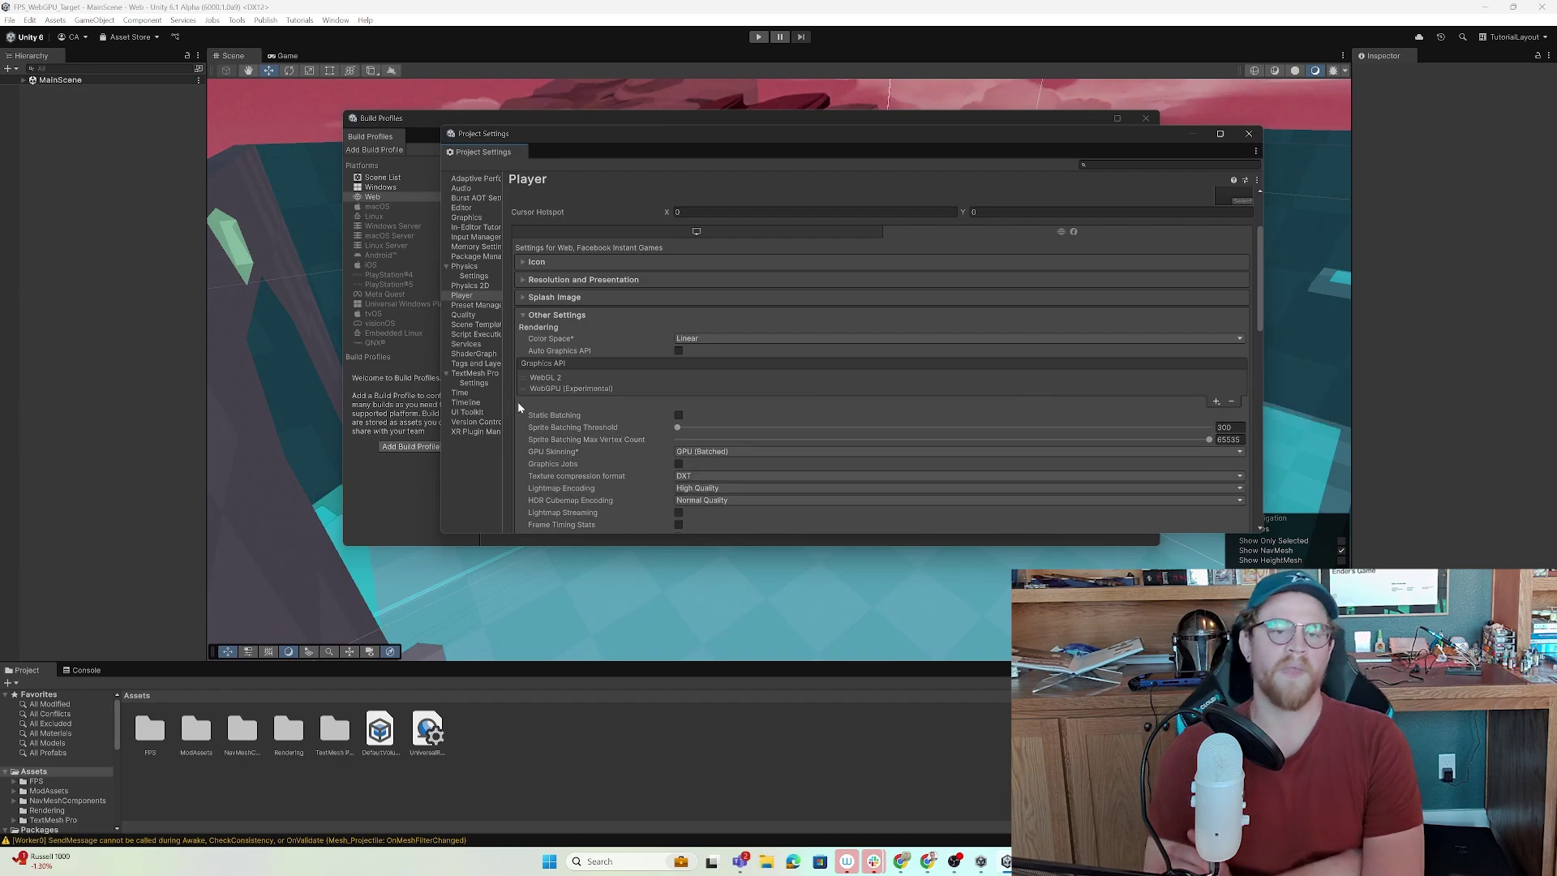
pyautogui.moveTo(524, 389); pyautogui.dragTo(523, 384)
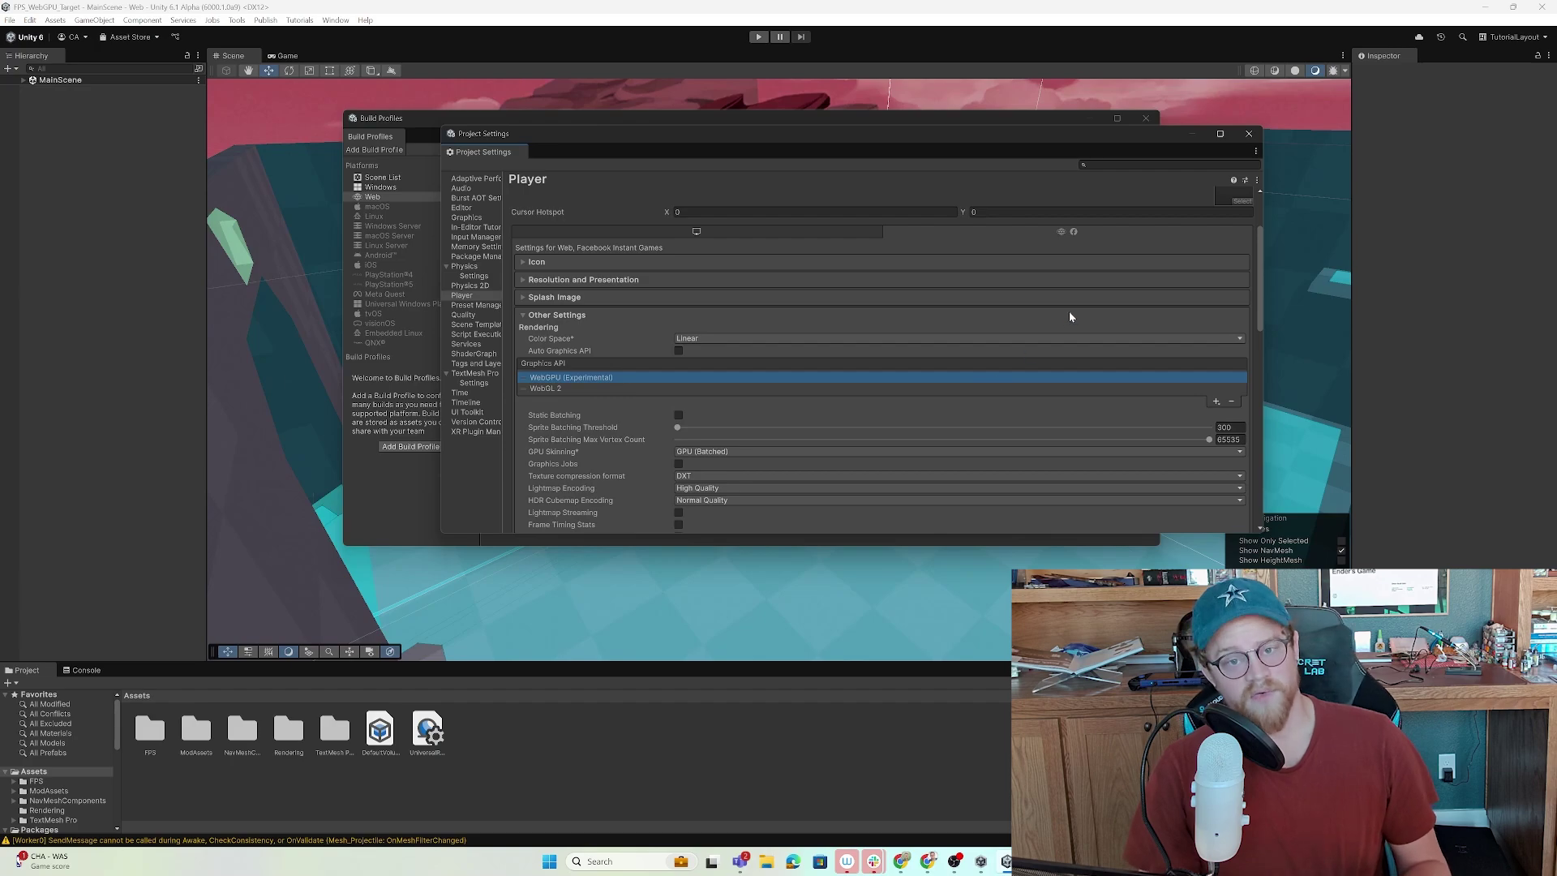
pyautogui.scroll(-2, 1078, 337)
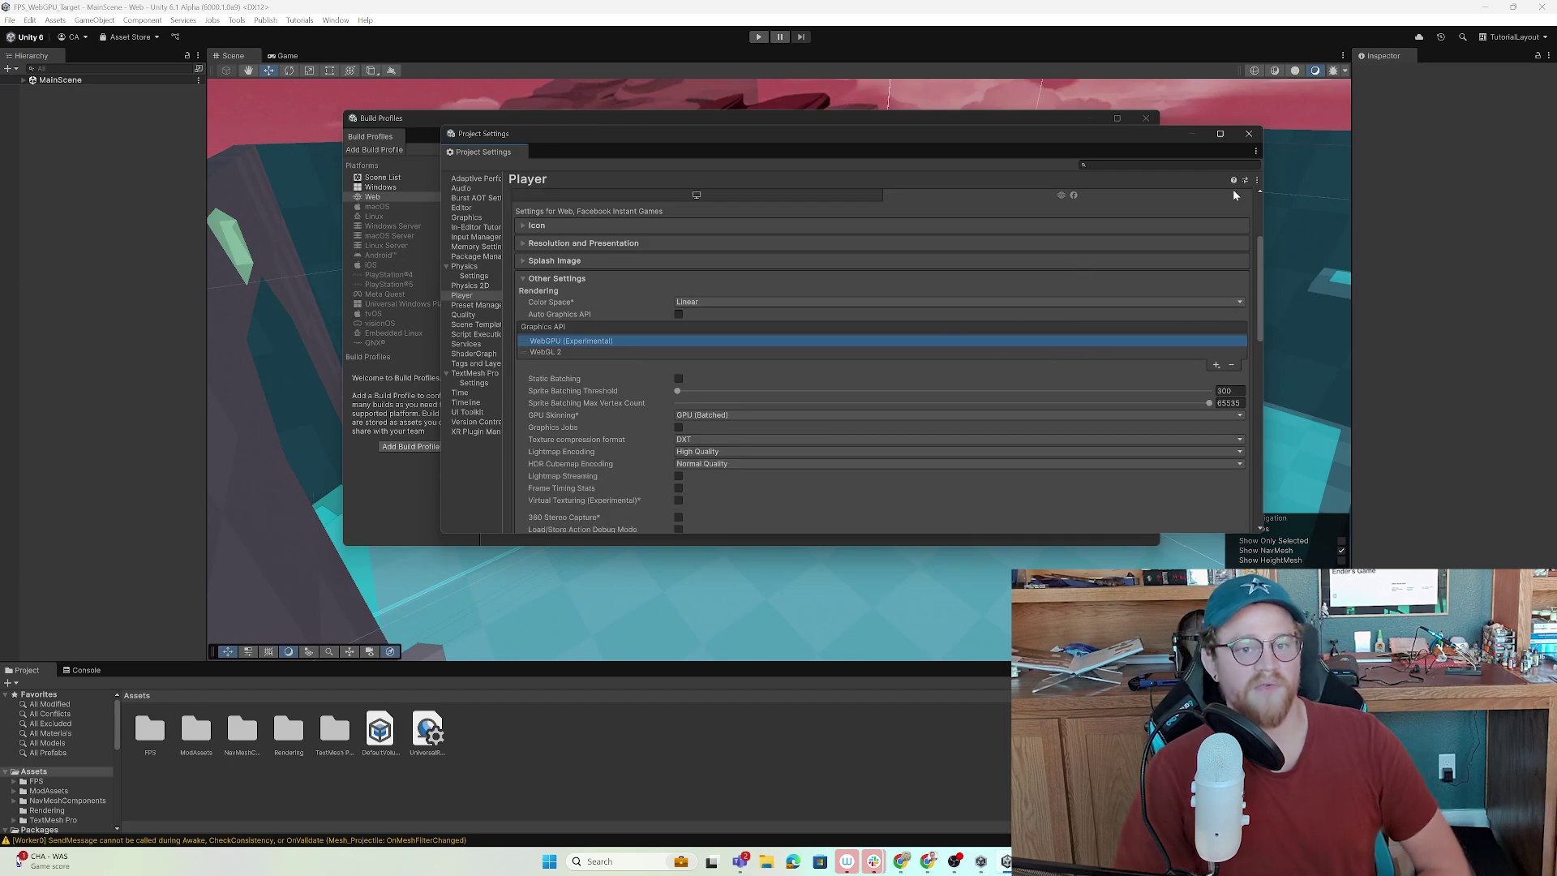
# Close Project Settings and Build And Run the Web game into a new 'build' folder.
pyautogui.click(1248, 135)
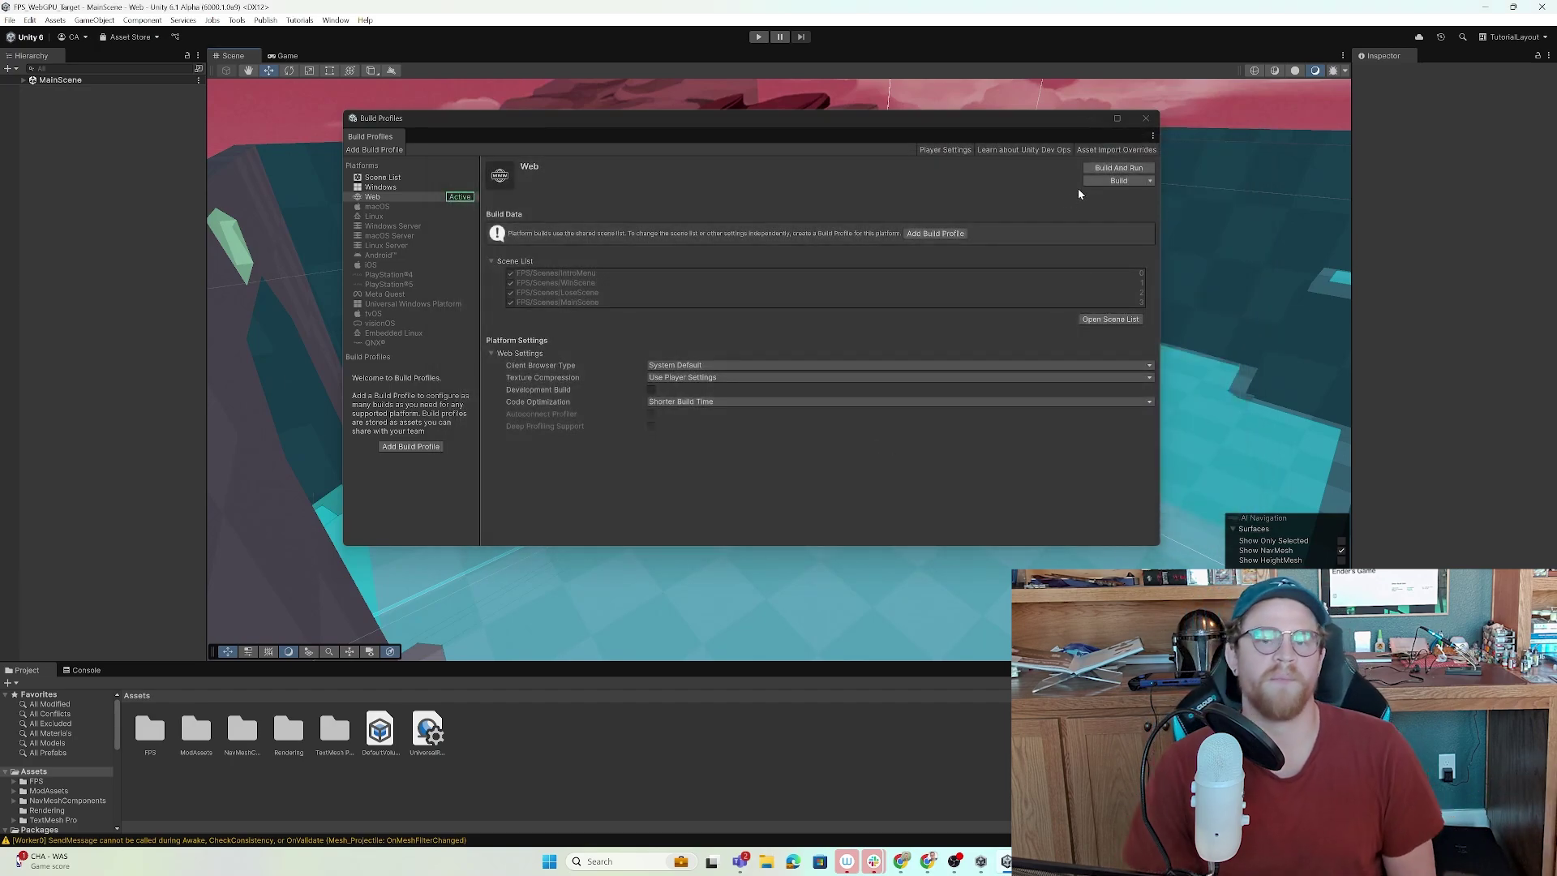
pyautogui.click(1120, 168)
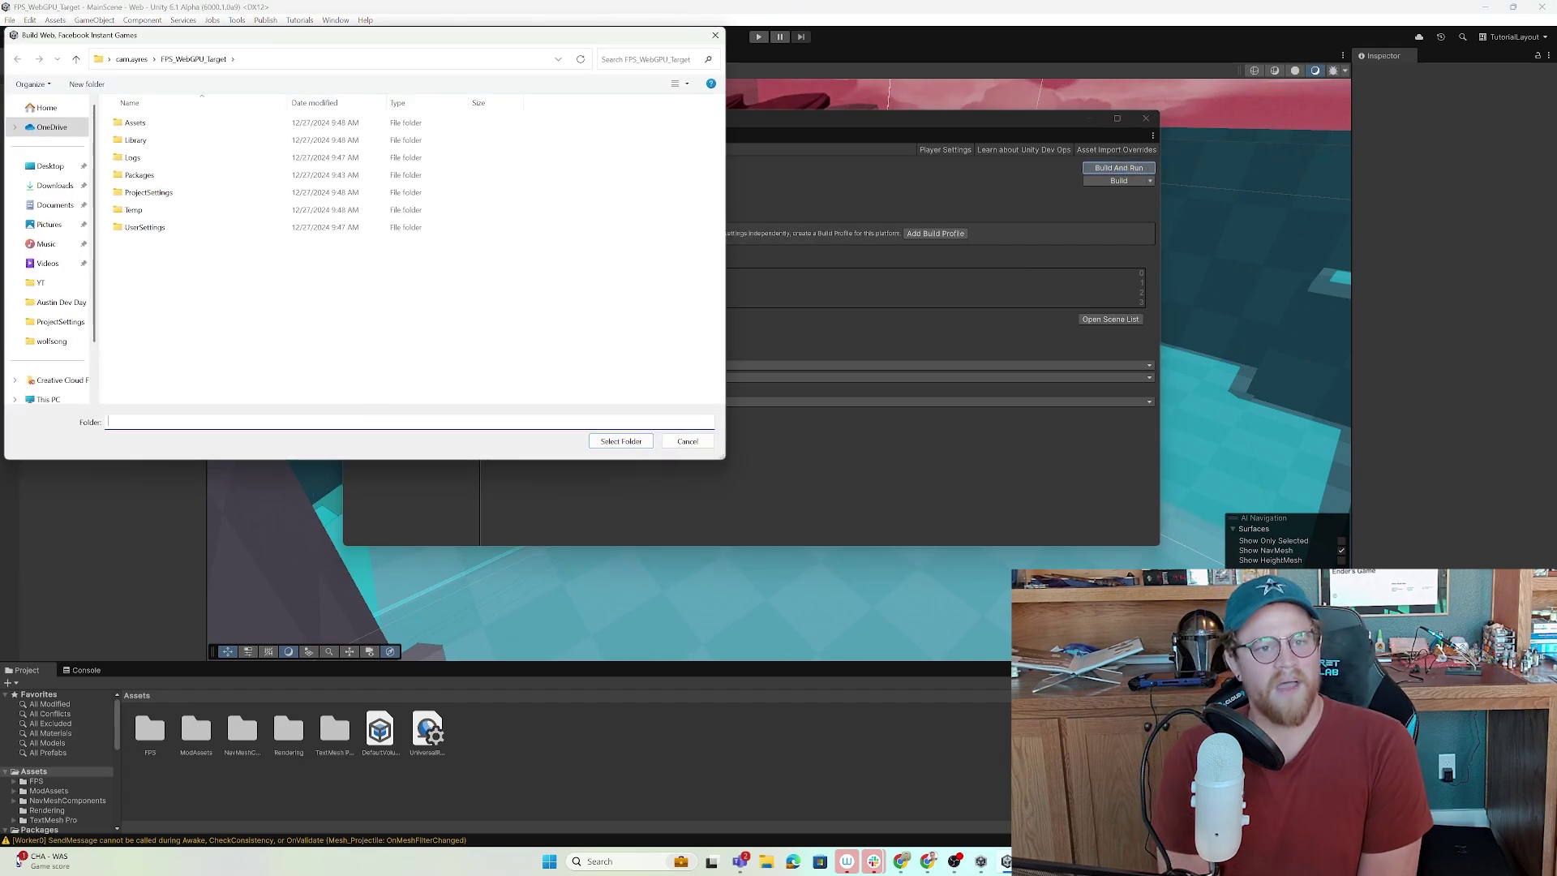
pyautogui.click(84, 84)
pyautogui.write('bu')
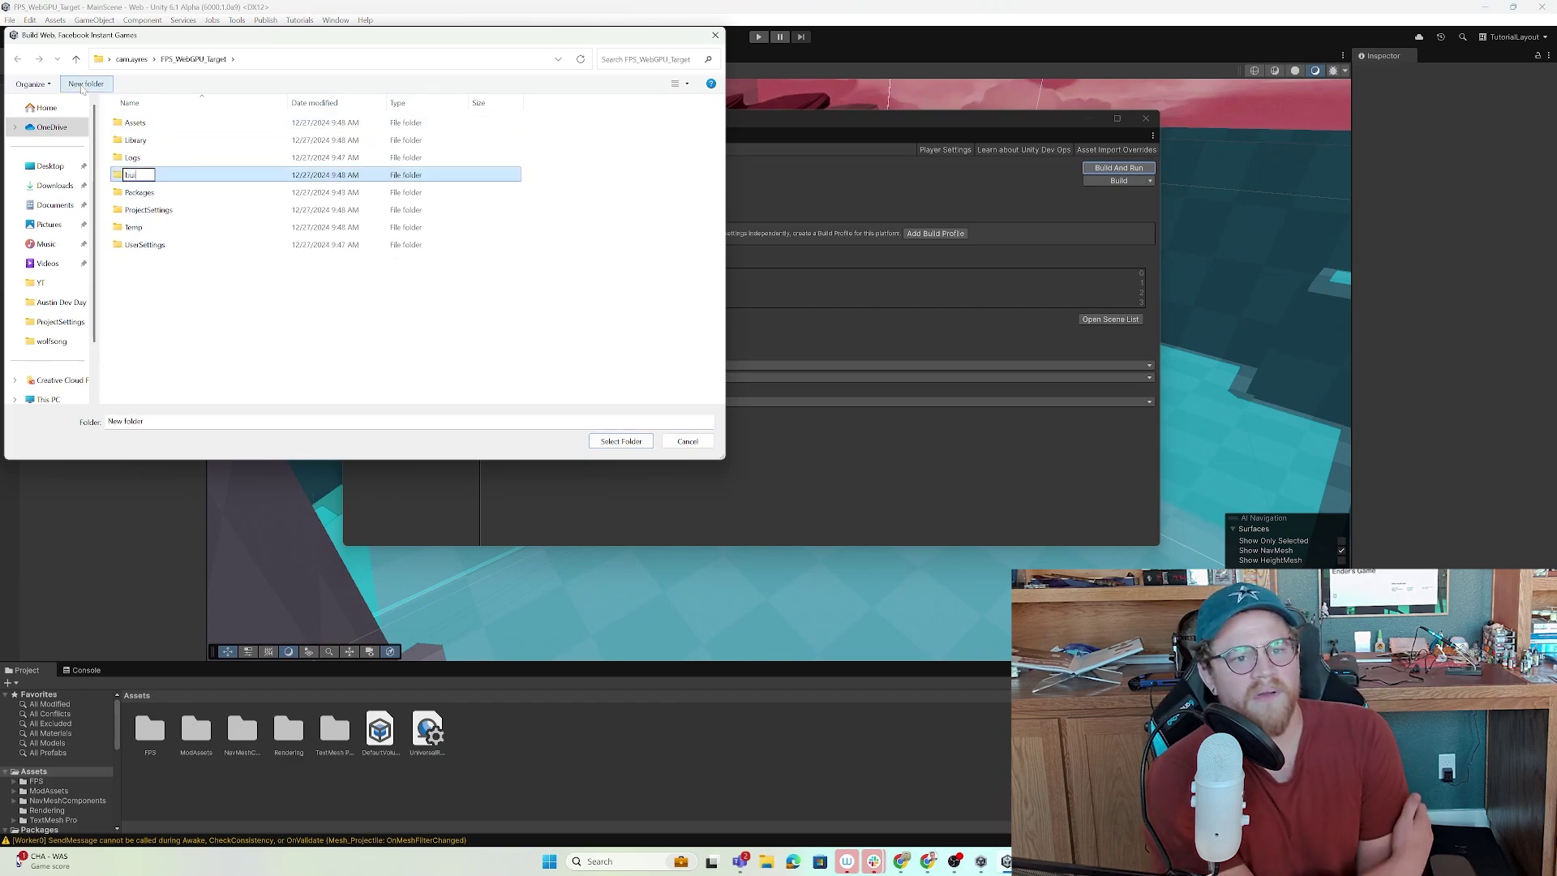
pyautogui.write('ild')
pyautogui.press('Return')
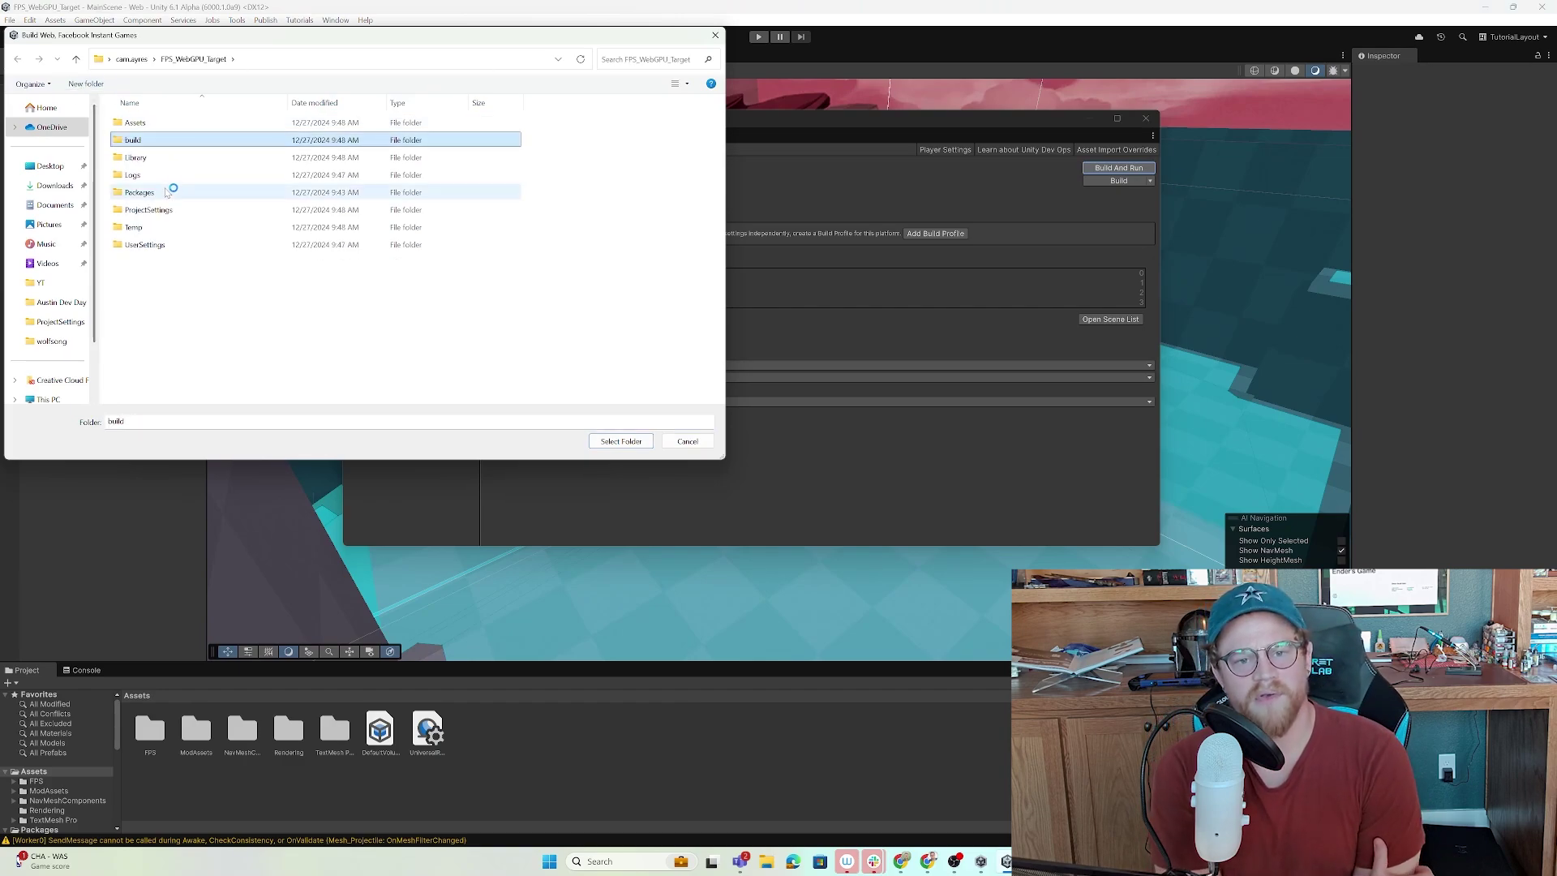
pyautogui.click(621, 441)
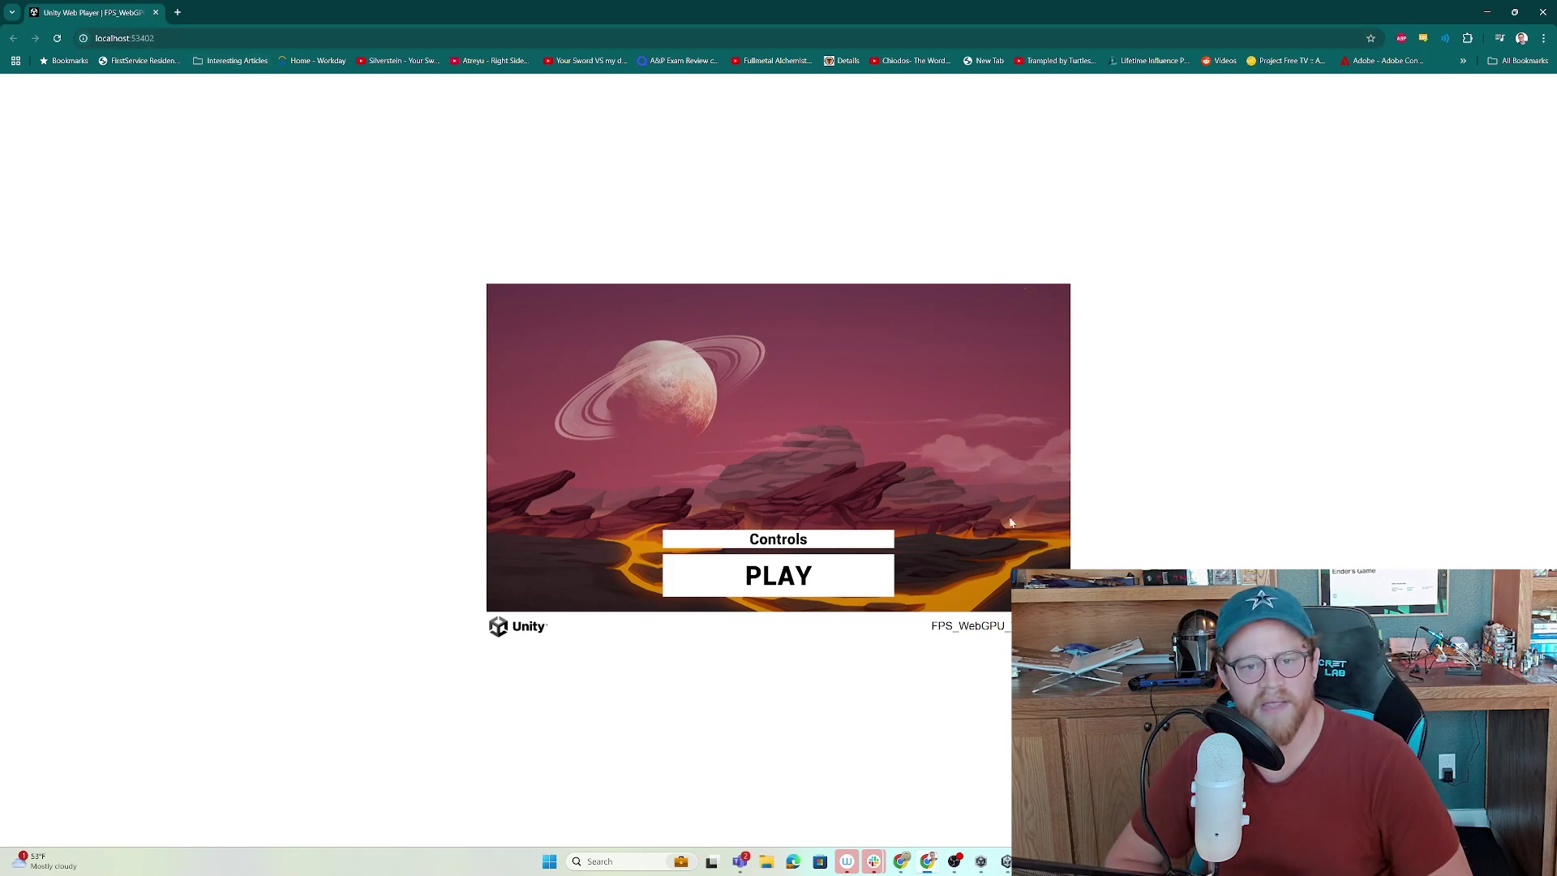
# Check the game's keyboard and gamepad controls, then start playing with mouse lock allowed.
pyautogui.click(807, 544)
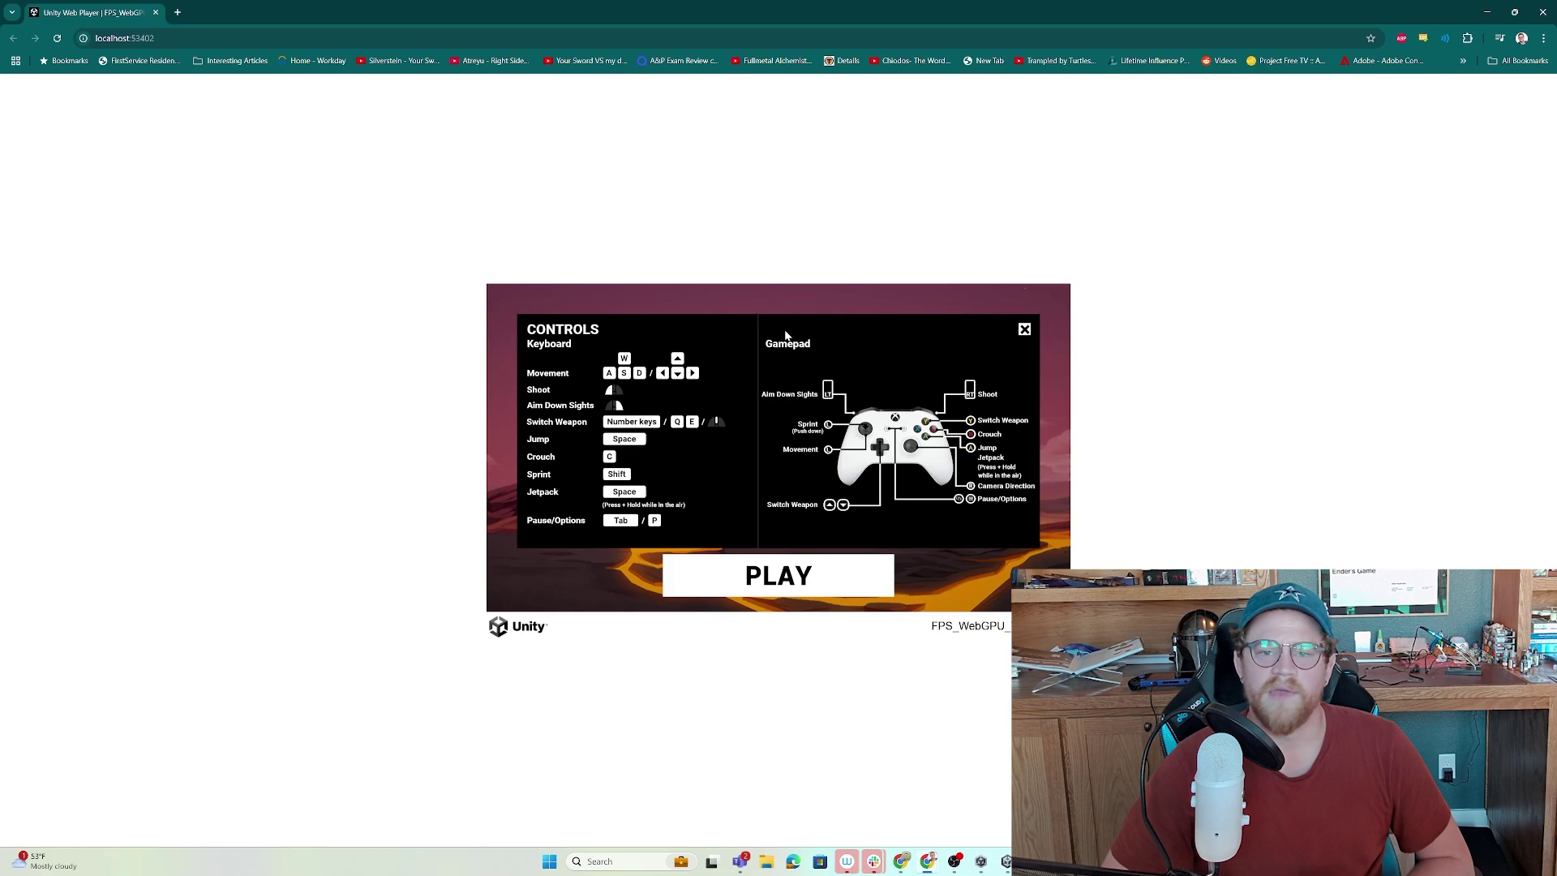
pyautogui.click(1025, 330)
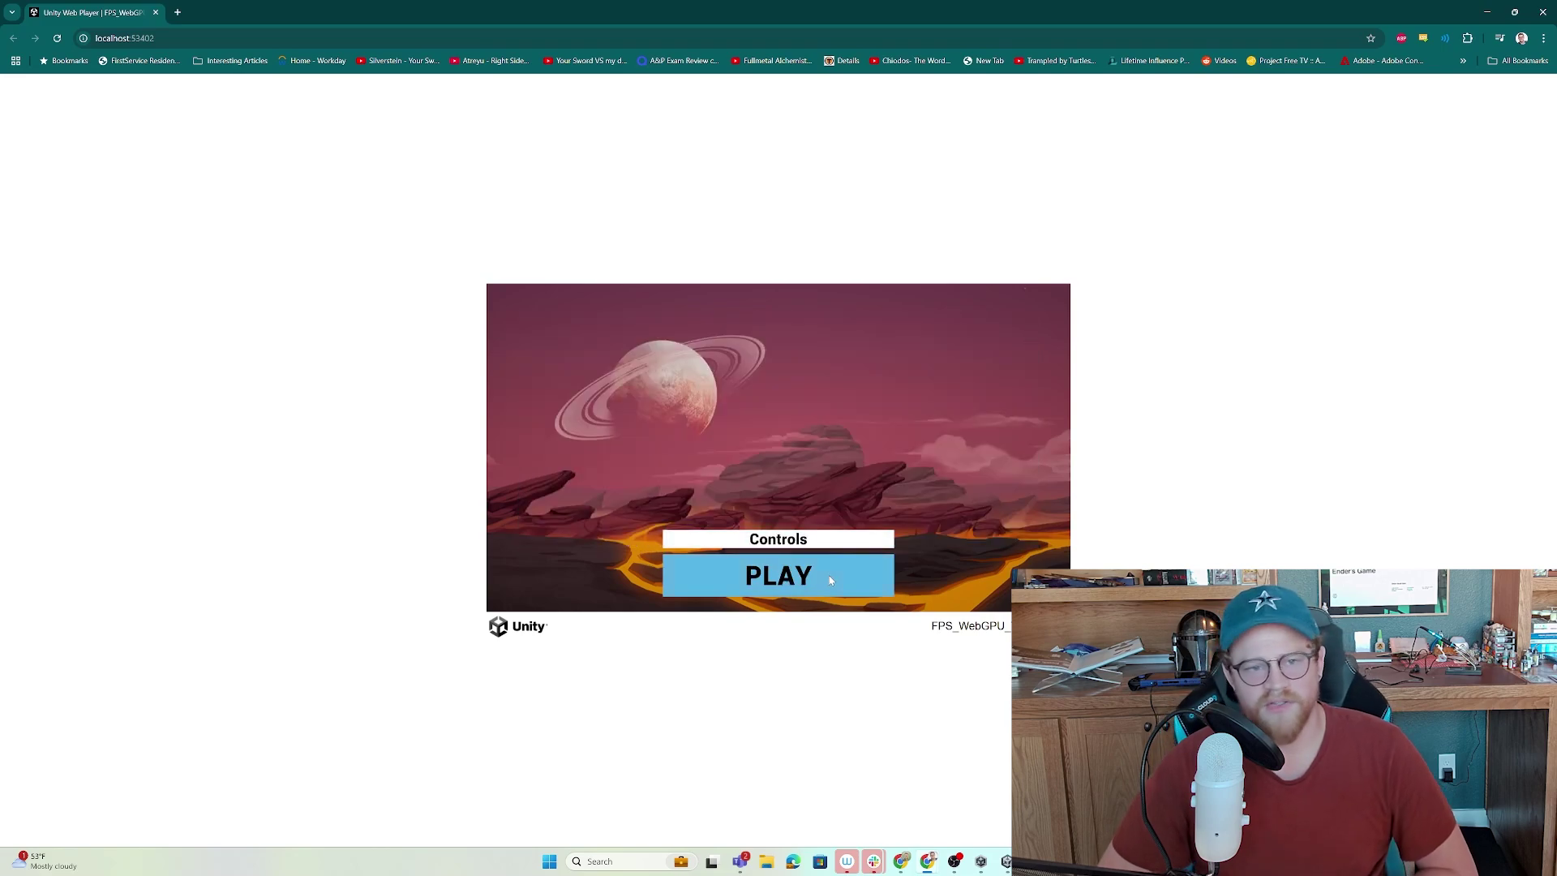
pyautogui.click(778, 576)
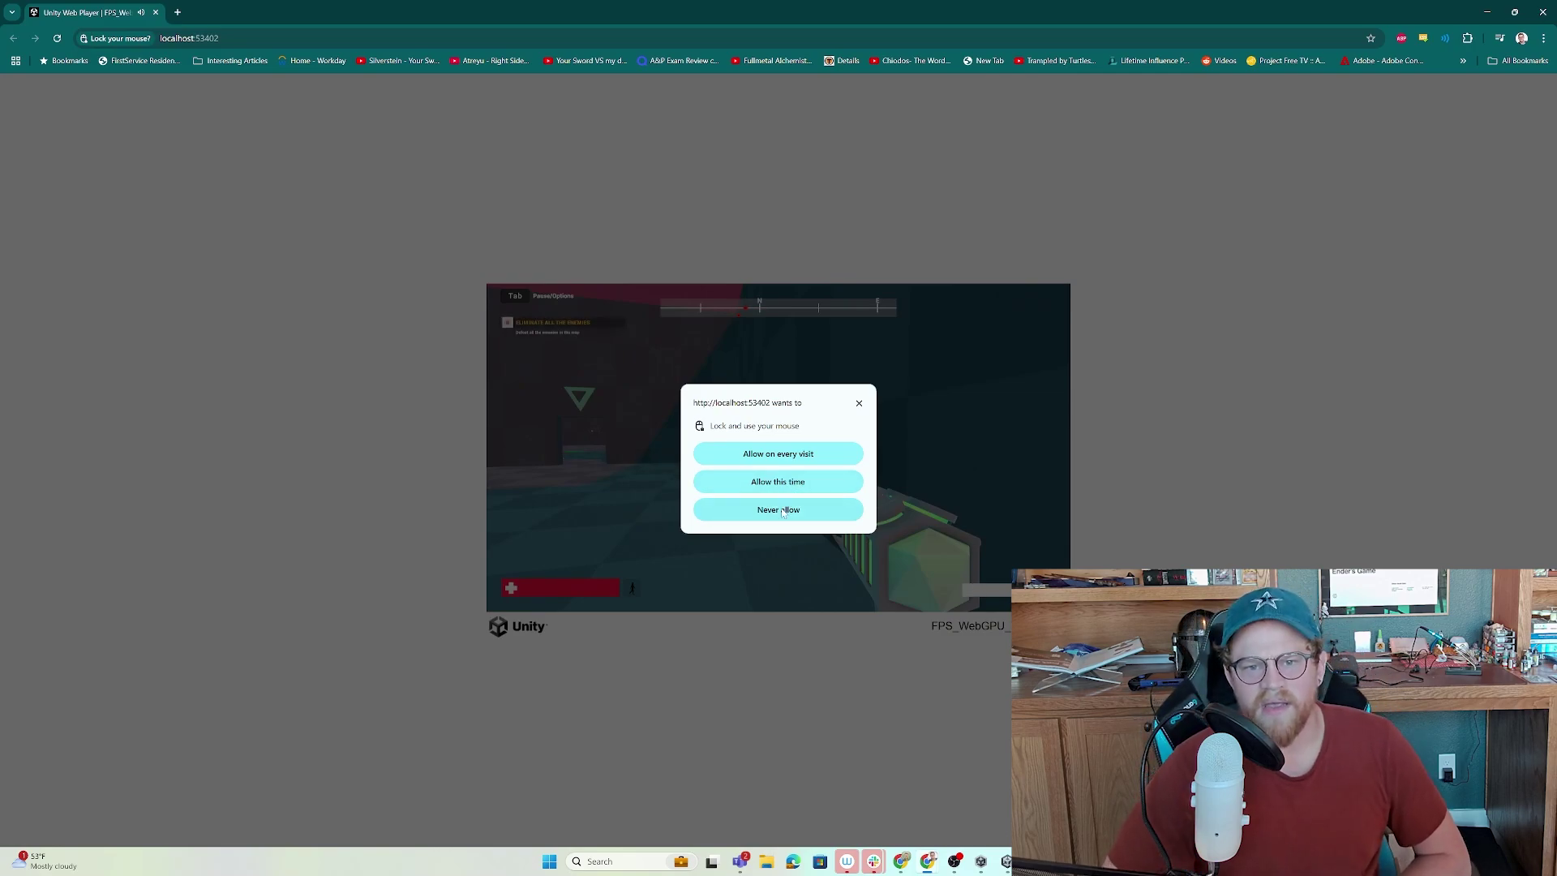
pyautogui.click(779, 482)
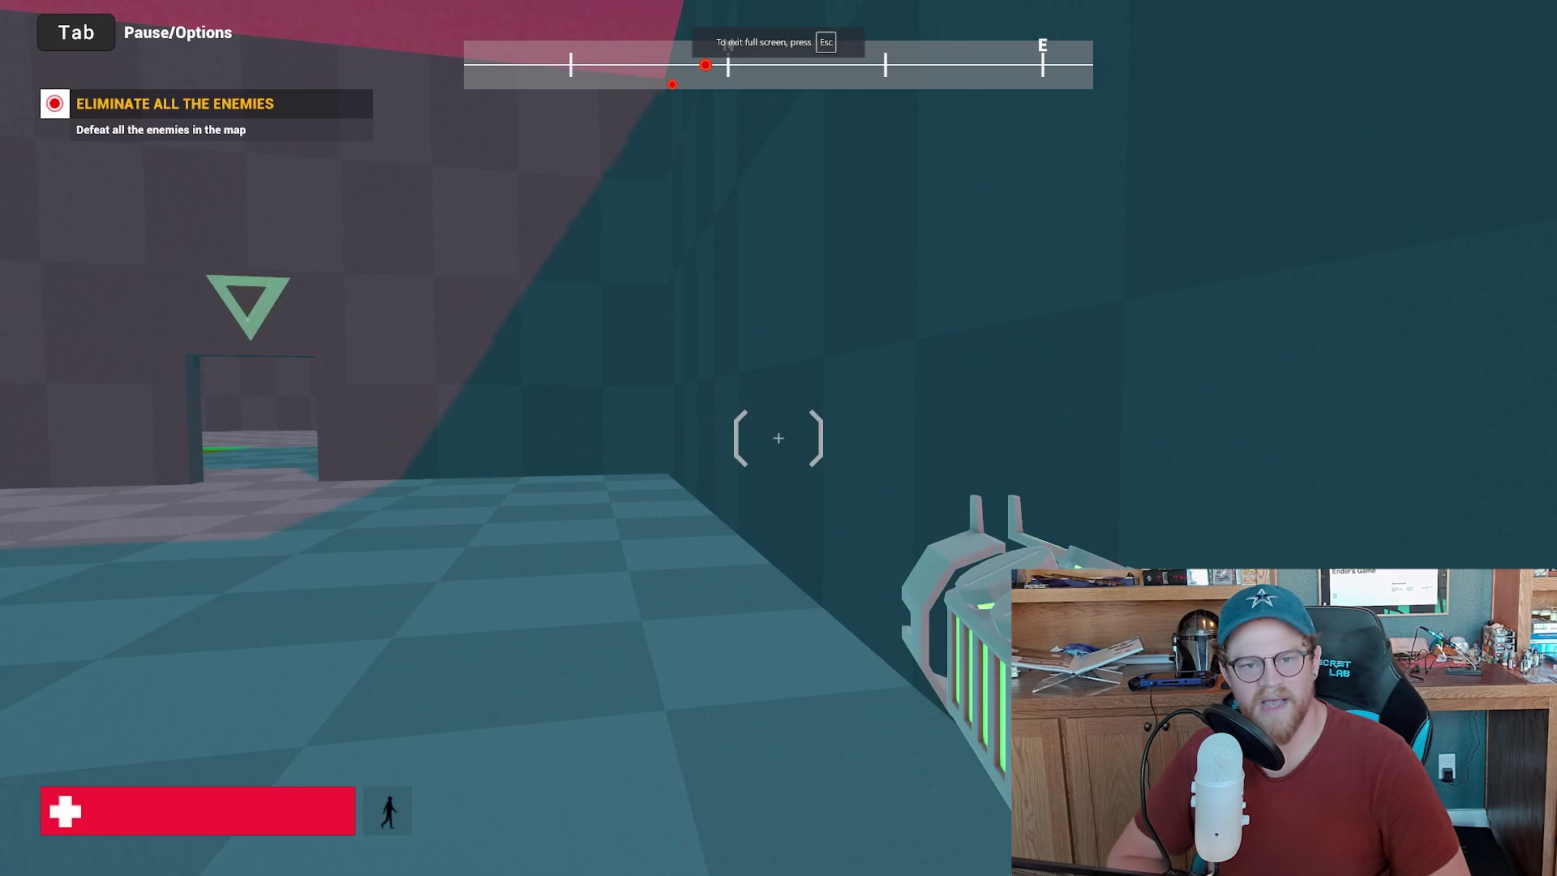
# Fight through the first rooms, destroying the enemy ahead and shooting the white enemy.
pyautogui.click(946, 515)
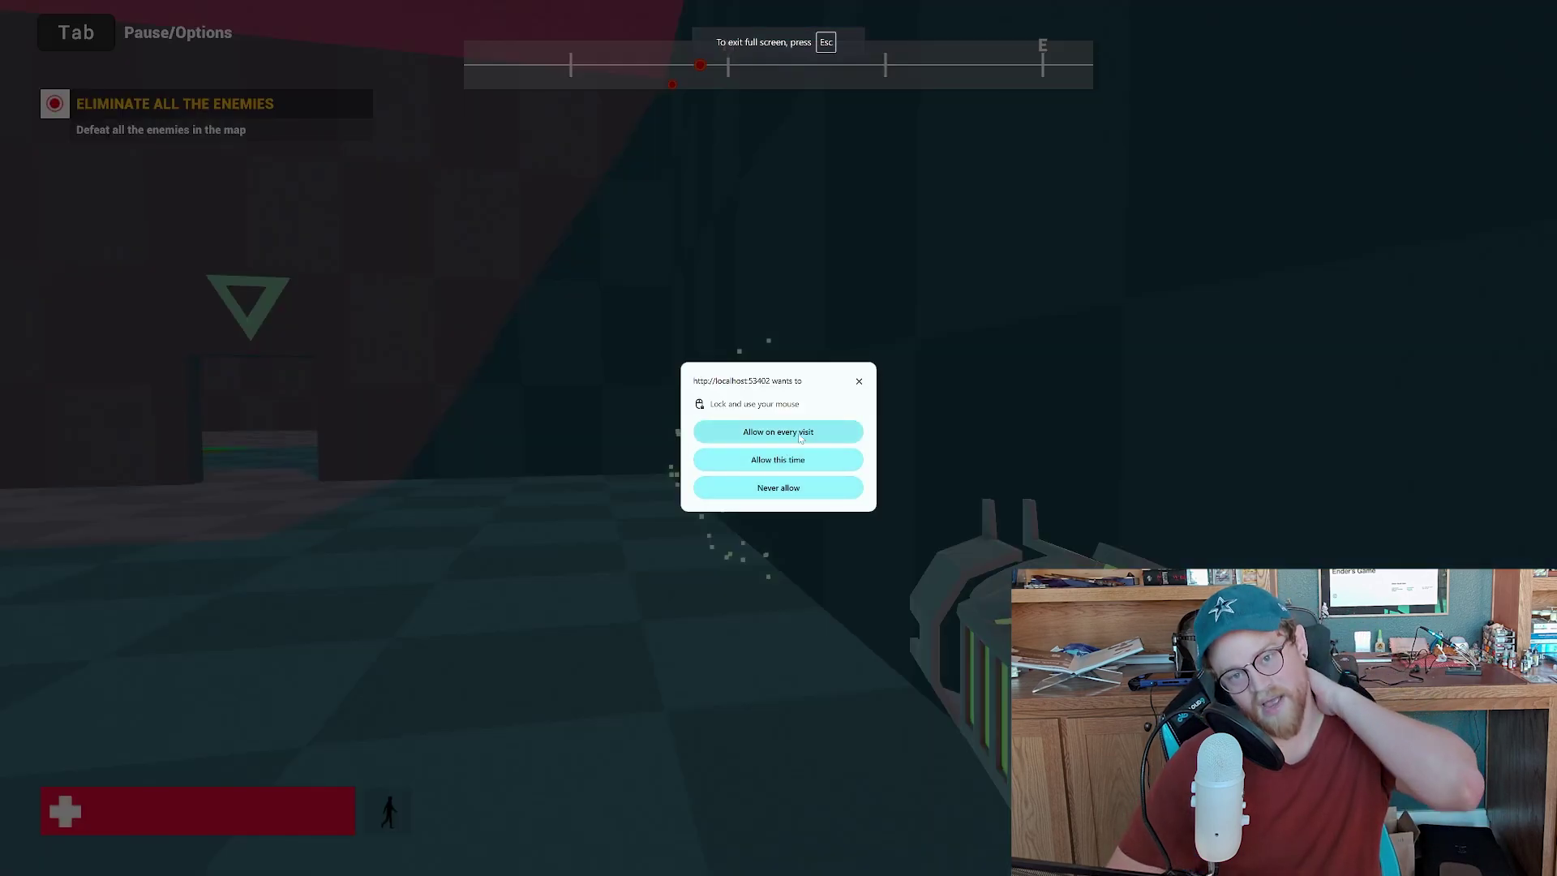
pyautogui.click(781, 460)
pyautogui.press('w')
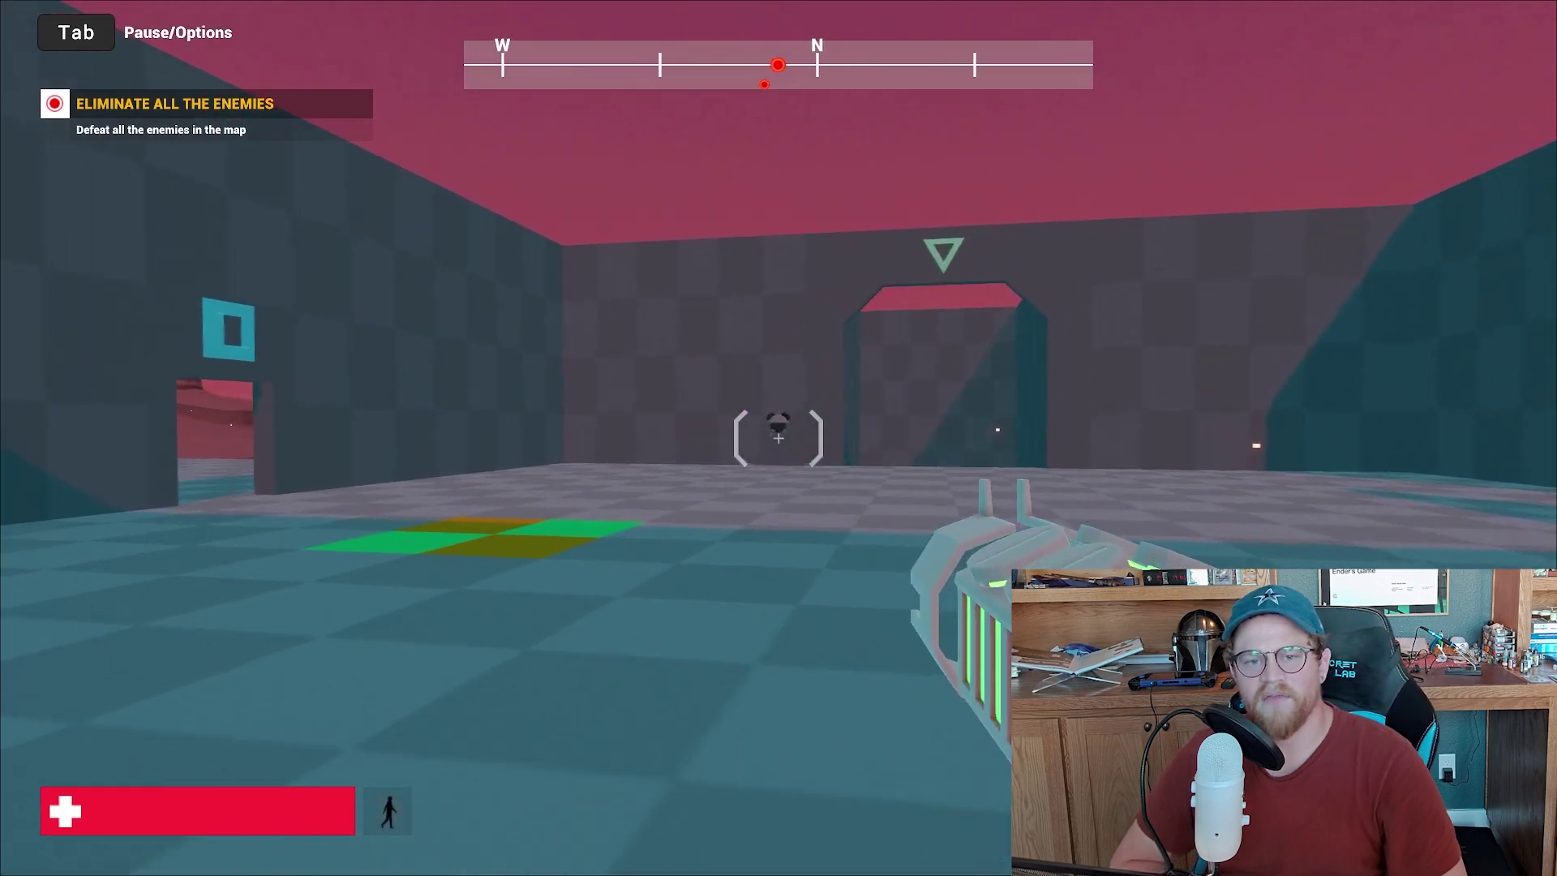
pyautogui.click(779, 438)
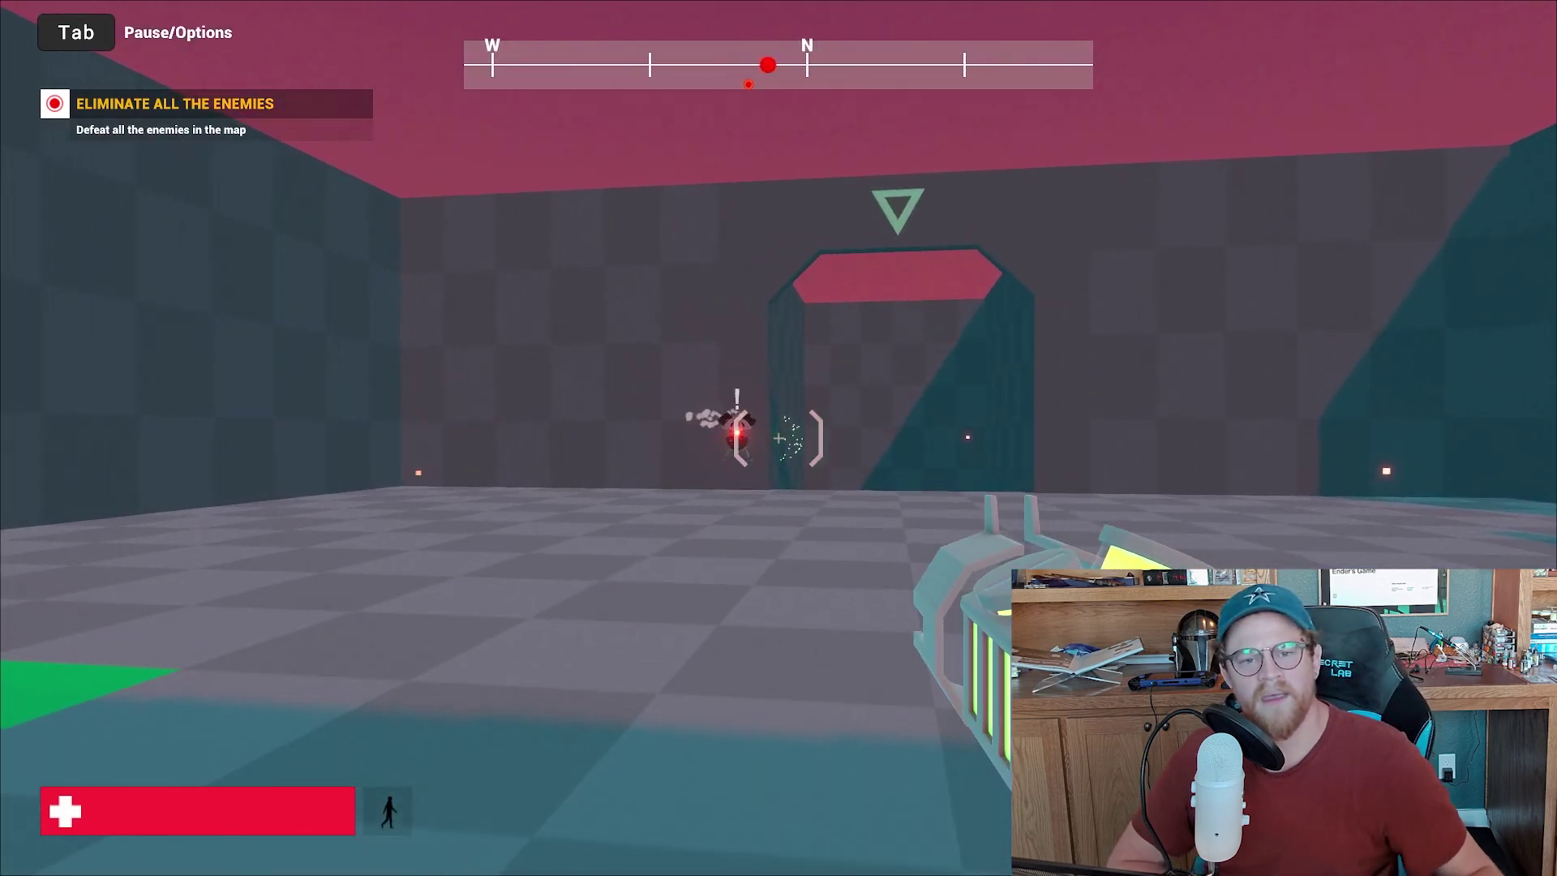
pyautogui.click(779, 438)
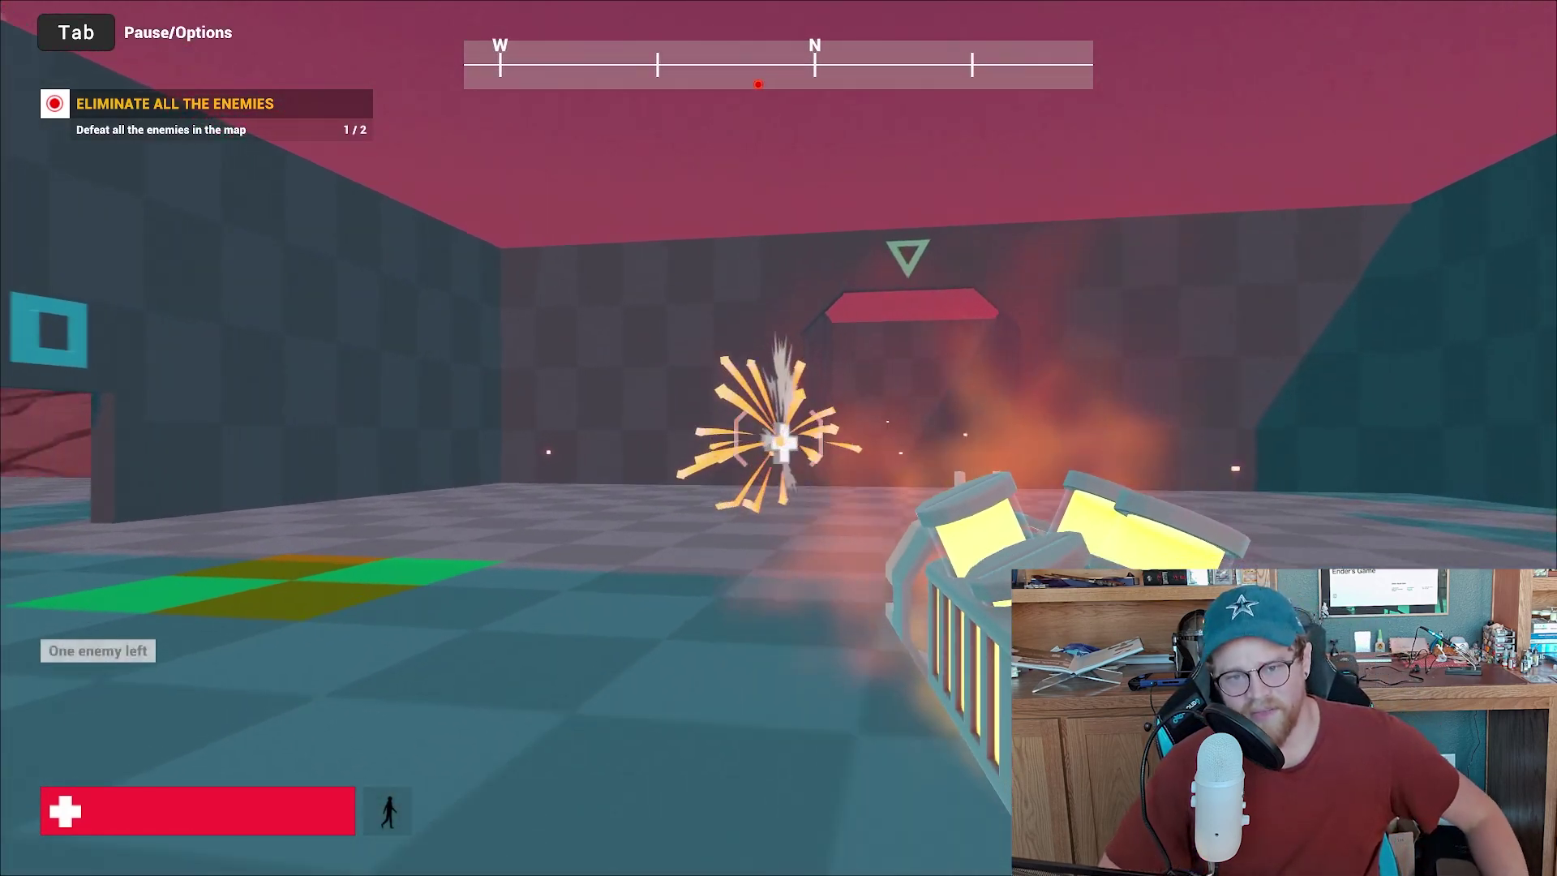
pyautogui.press('w')
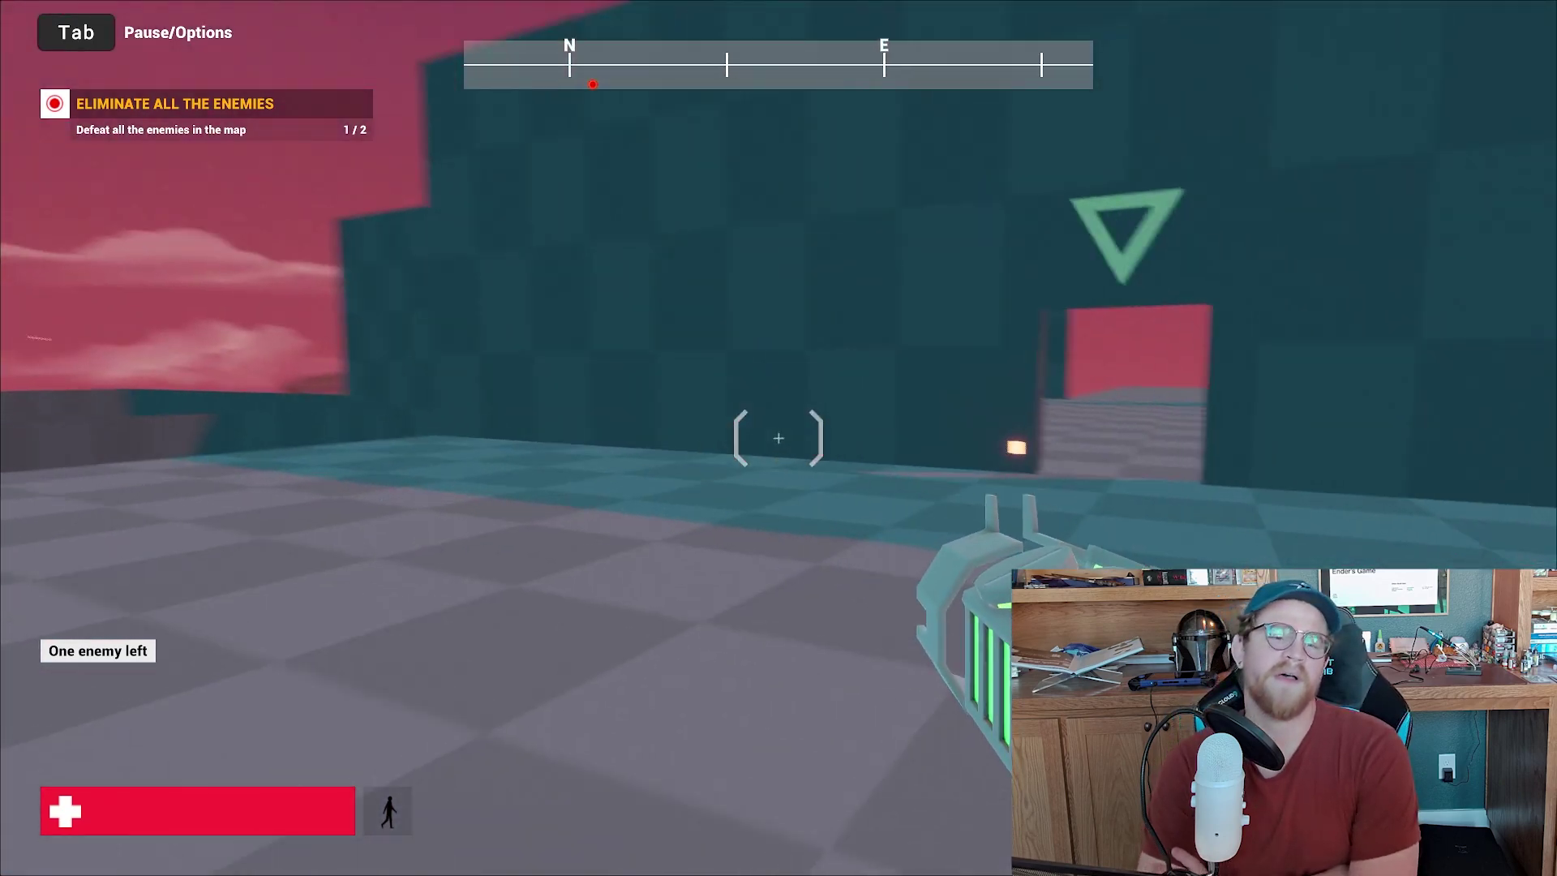
pyautogui.press('w')
pyautogui.click(779, 438)
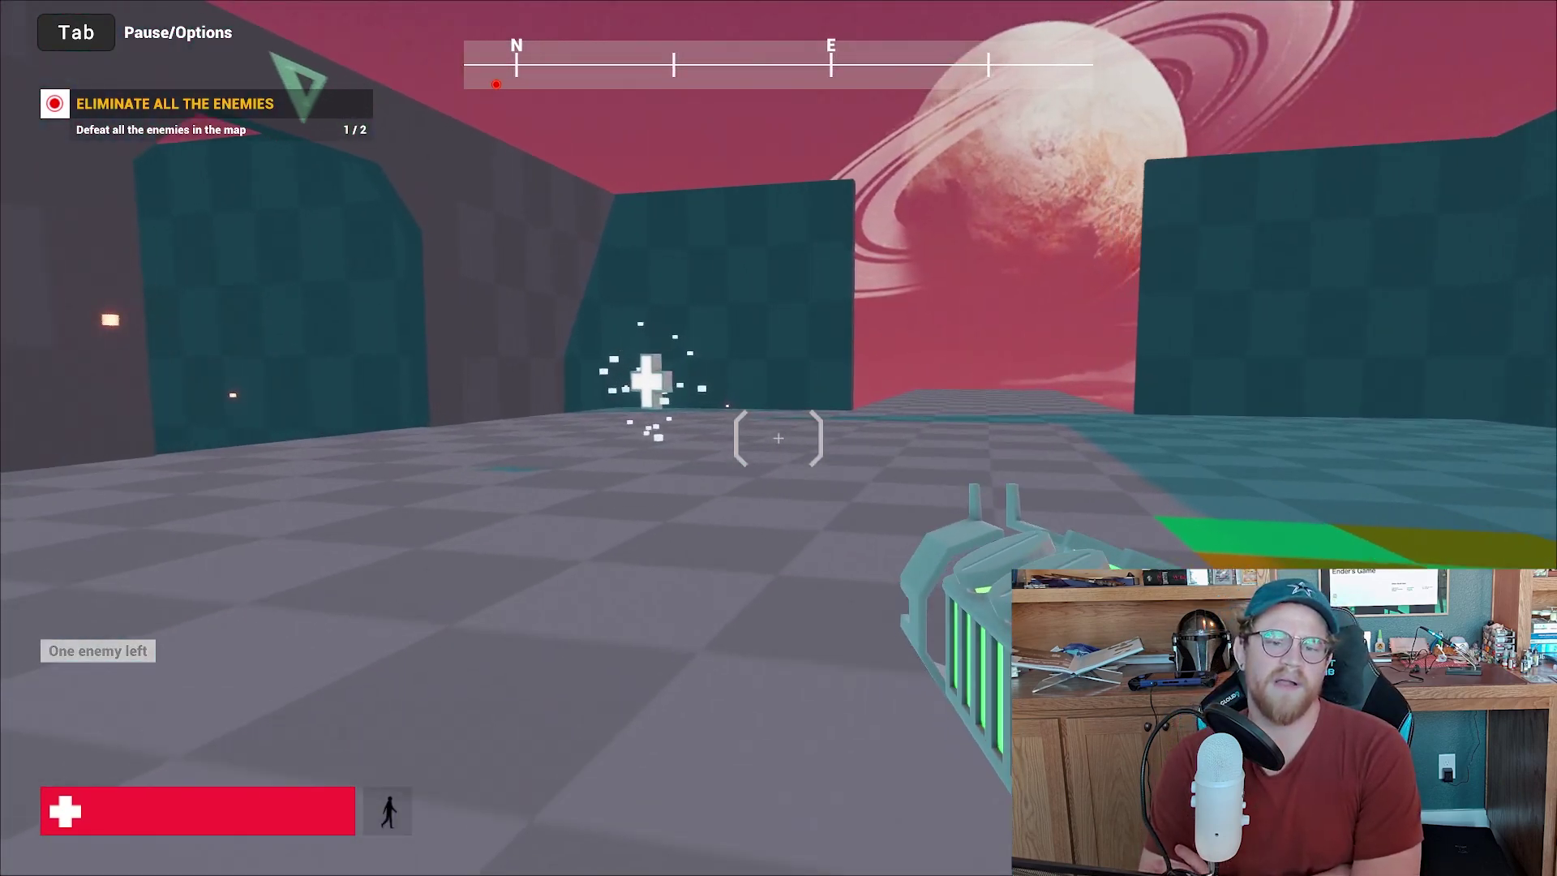
# Advance into the open arena, fire at the turret from cover, then exit full-screen.
pyautogui.press('w')
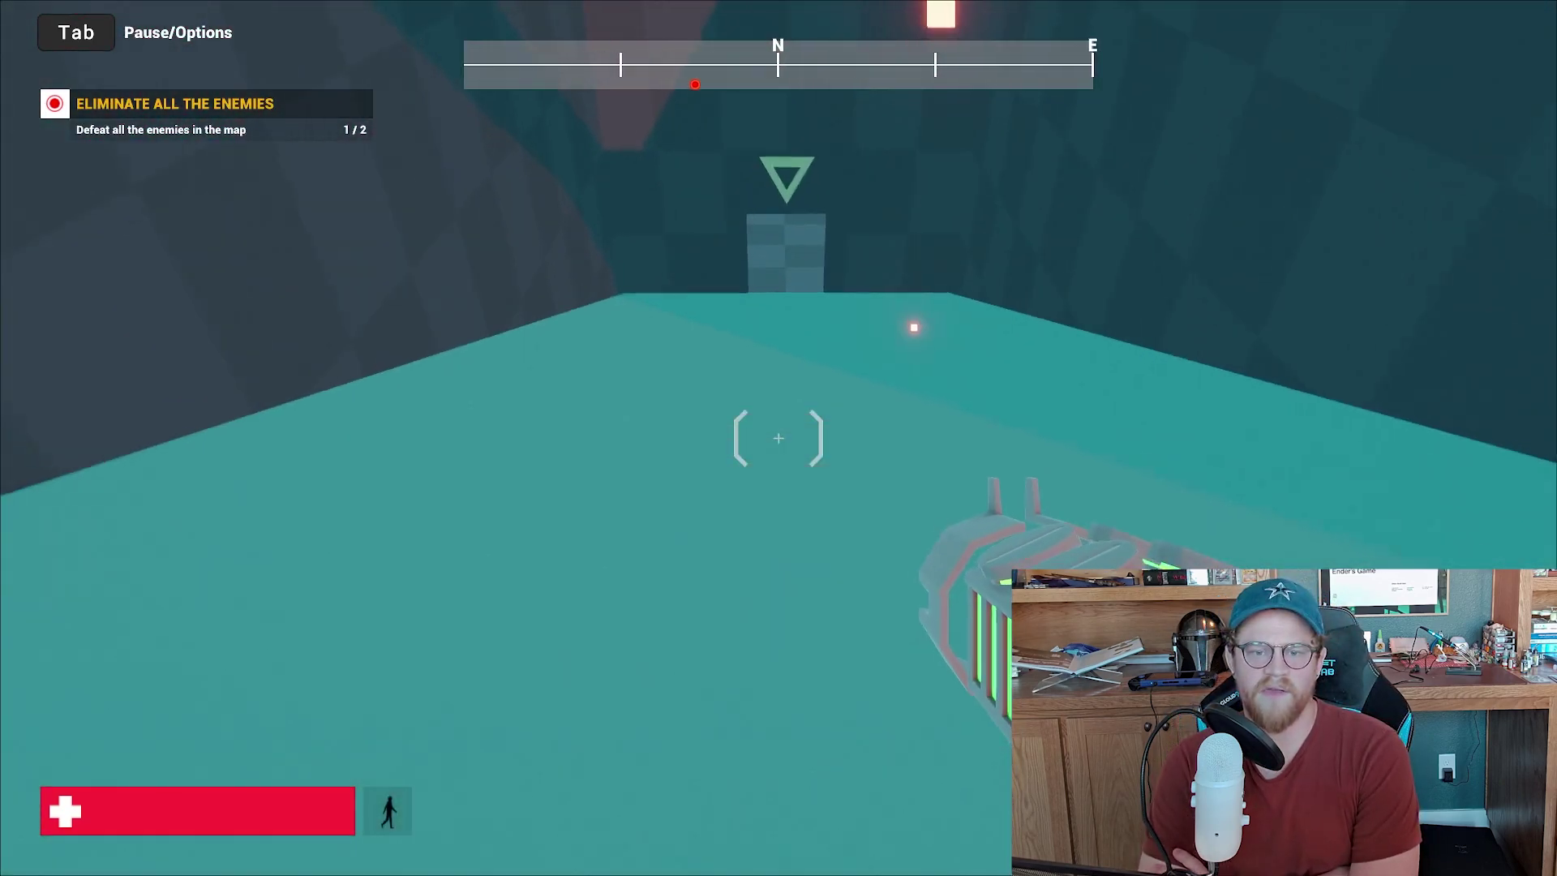
pyautogui.press('w')
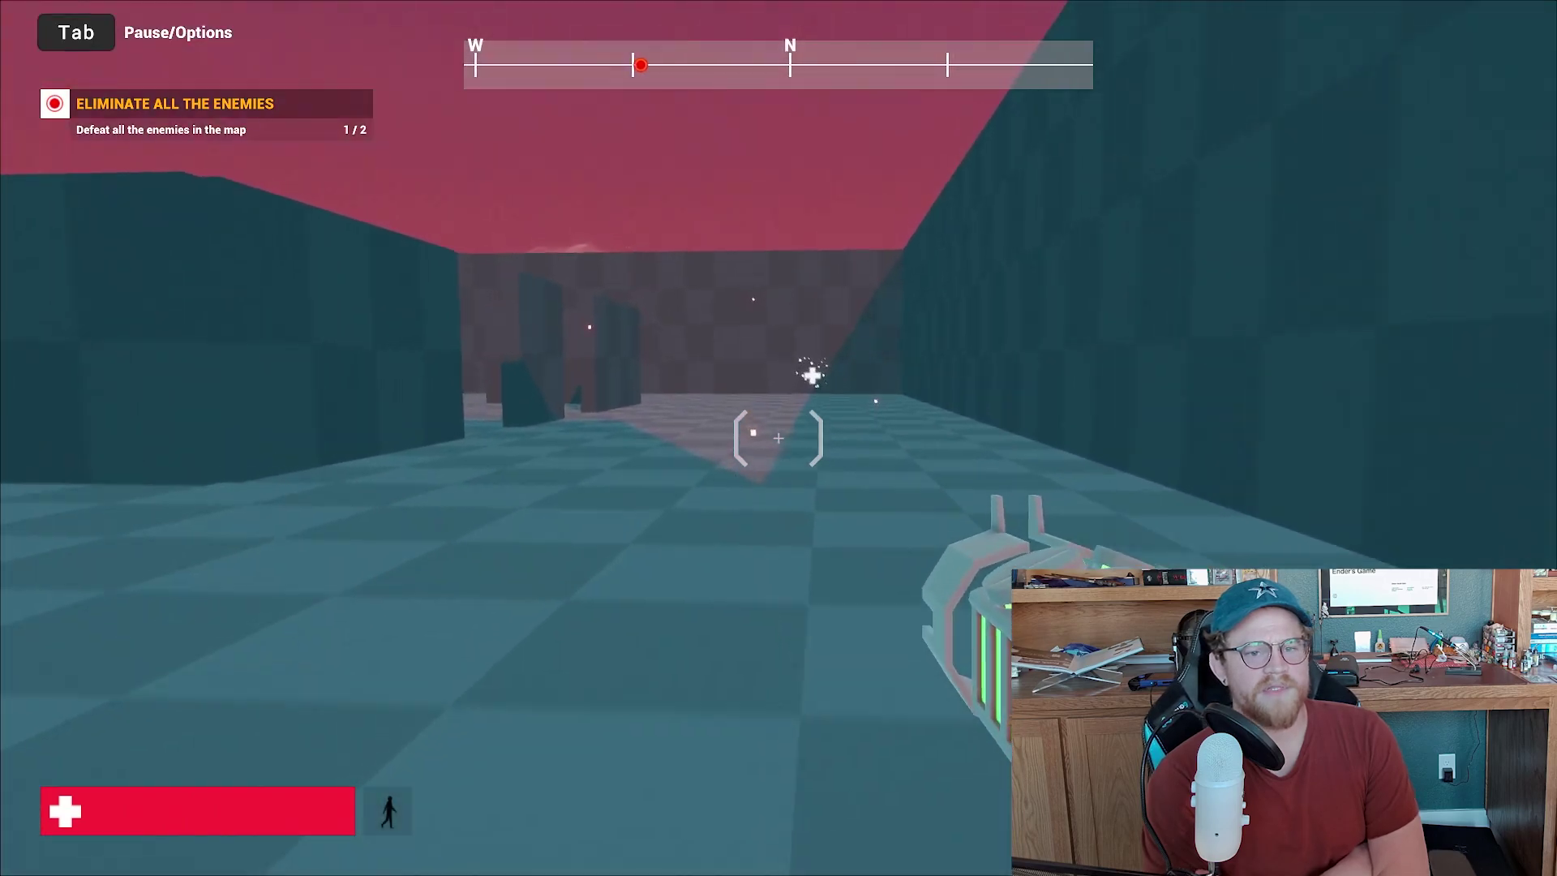
pyautogui.press('w')
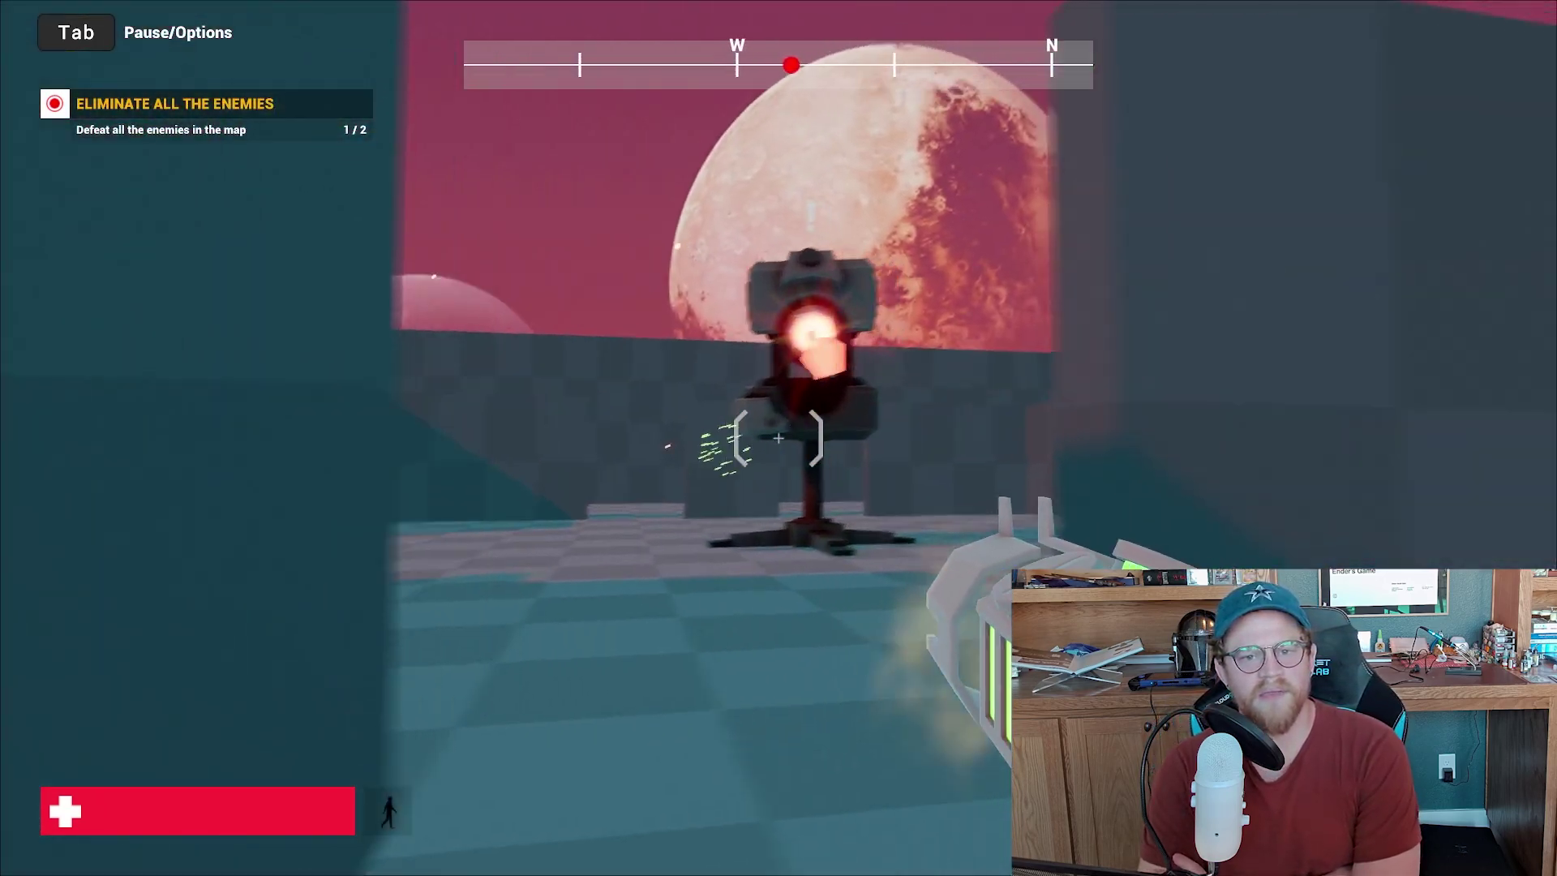
pyautogui.click(778, 438)
pyautogui.click(778, 438)
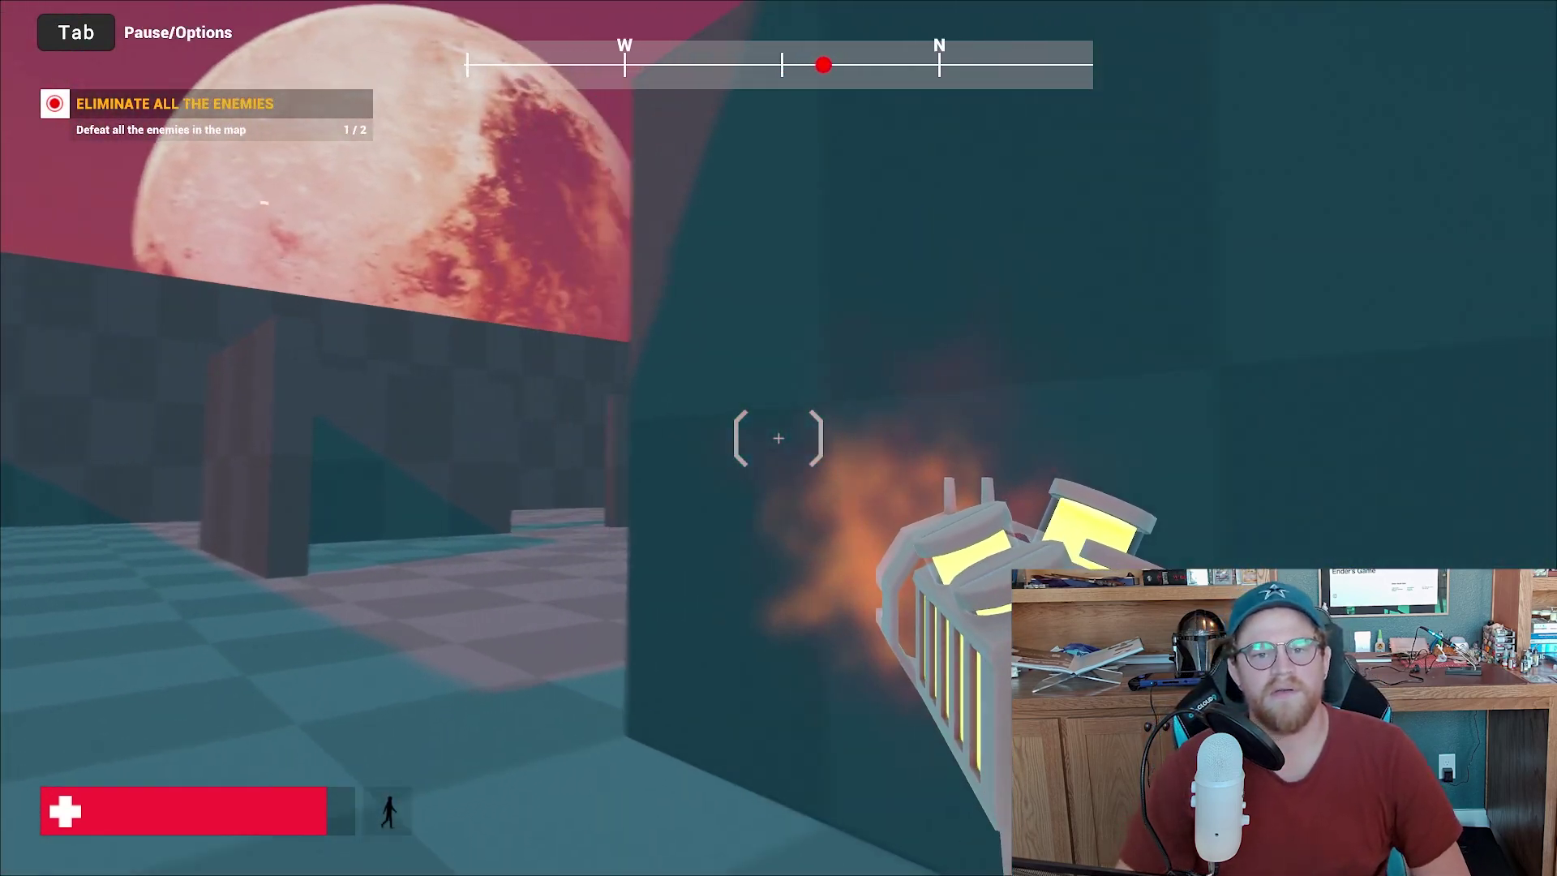
pyautogui.press('s')
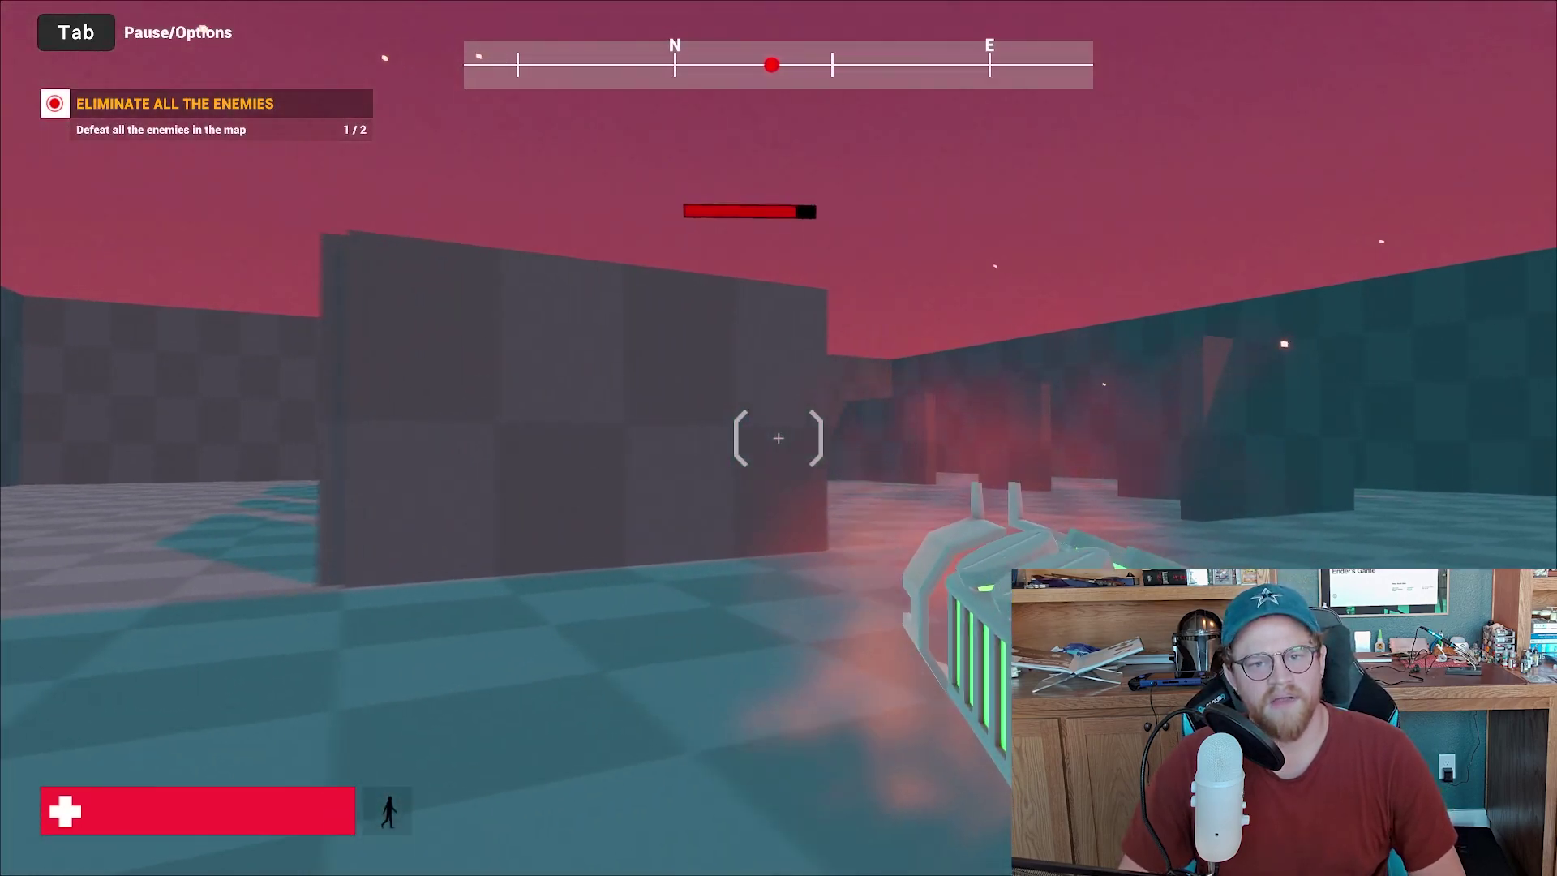
pyautogui.click(778, 438)
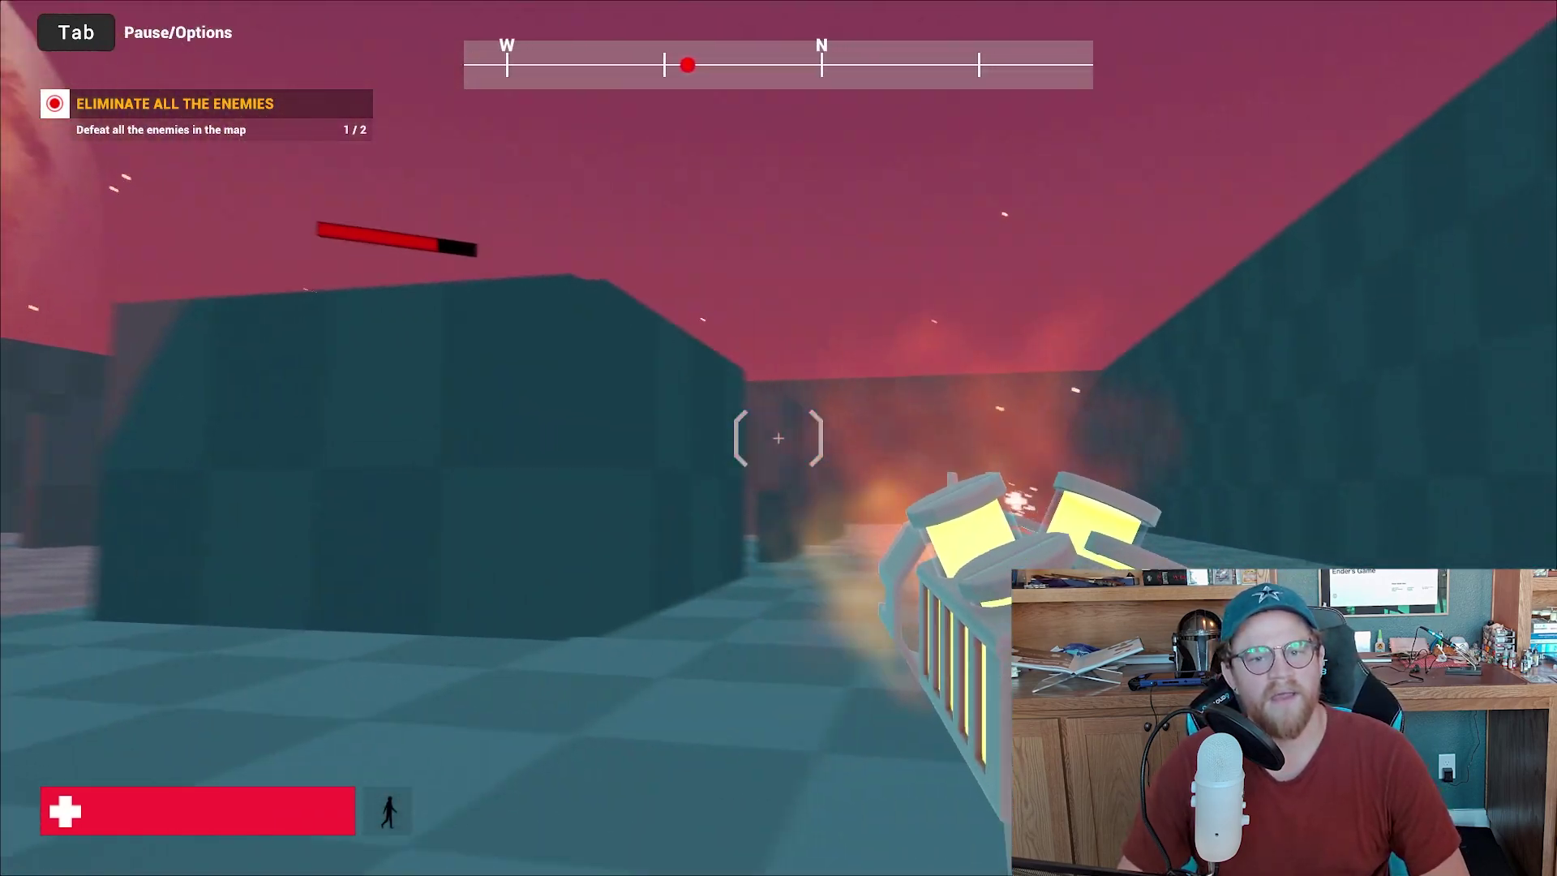
pyautogui.click(778, 438)
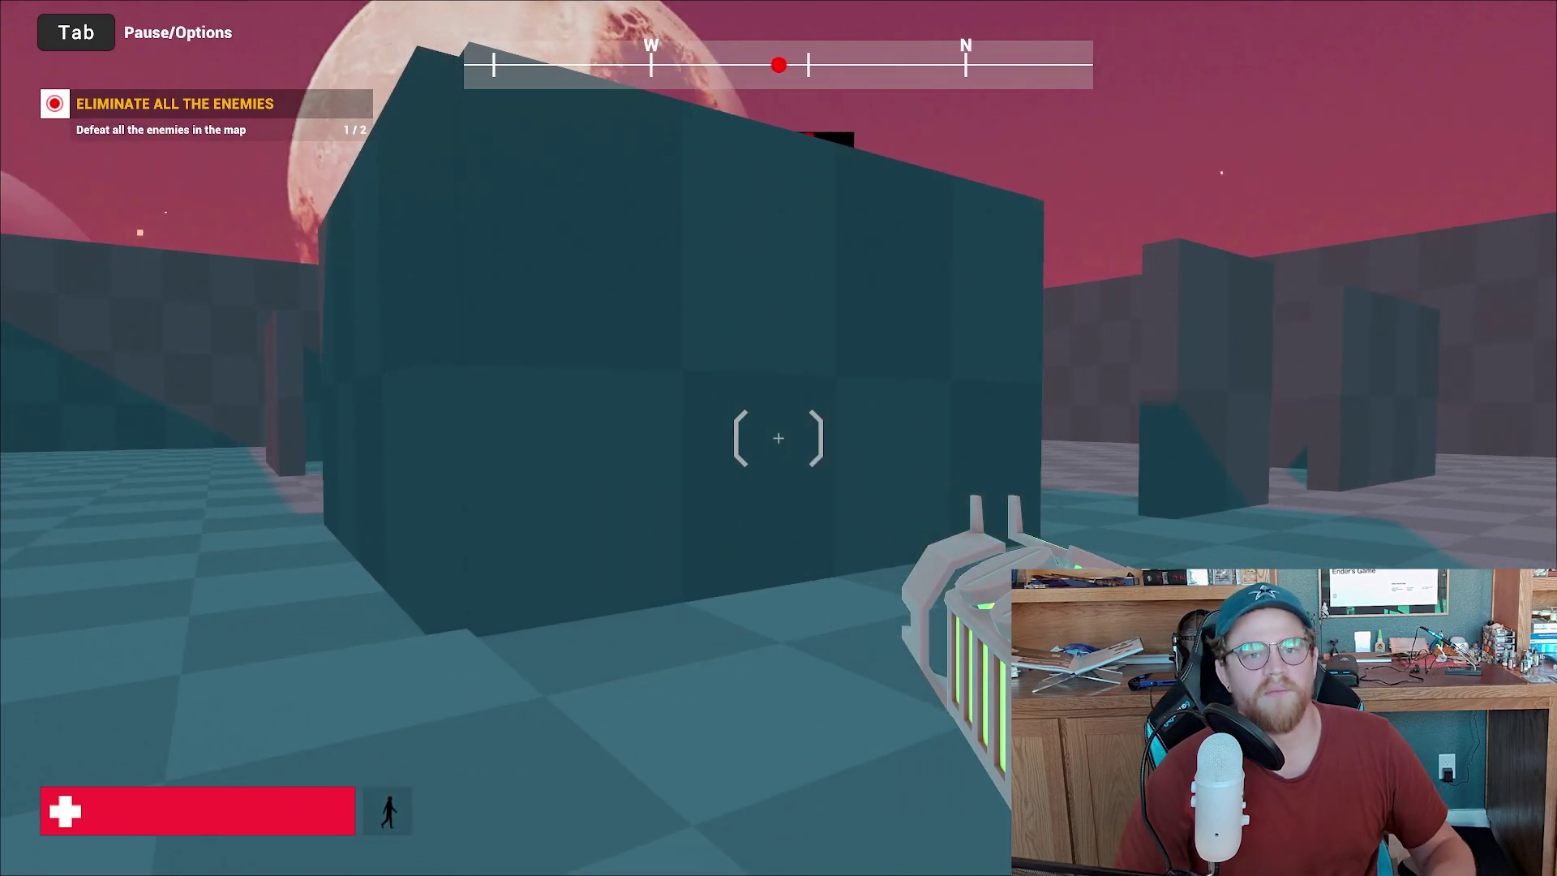
pyautogui.press('Escape')
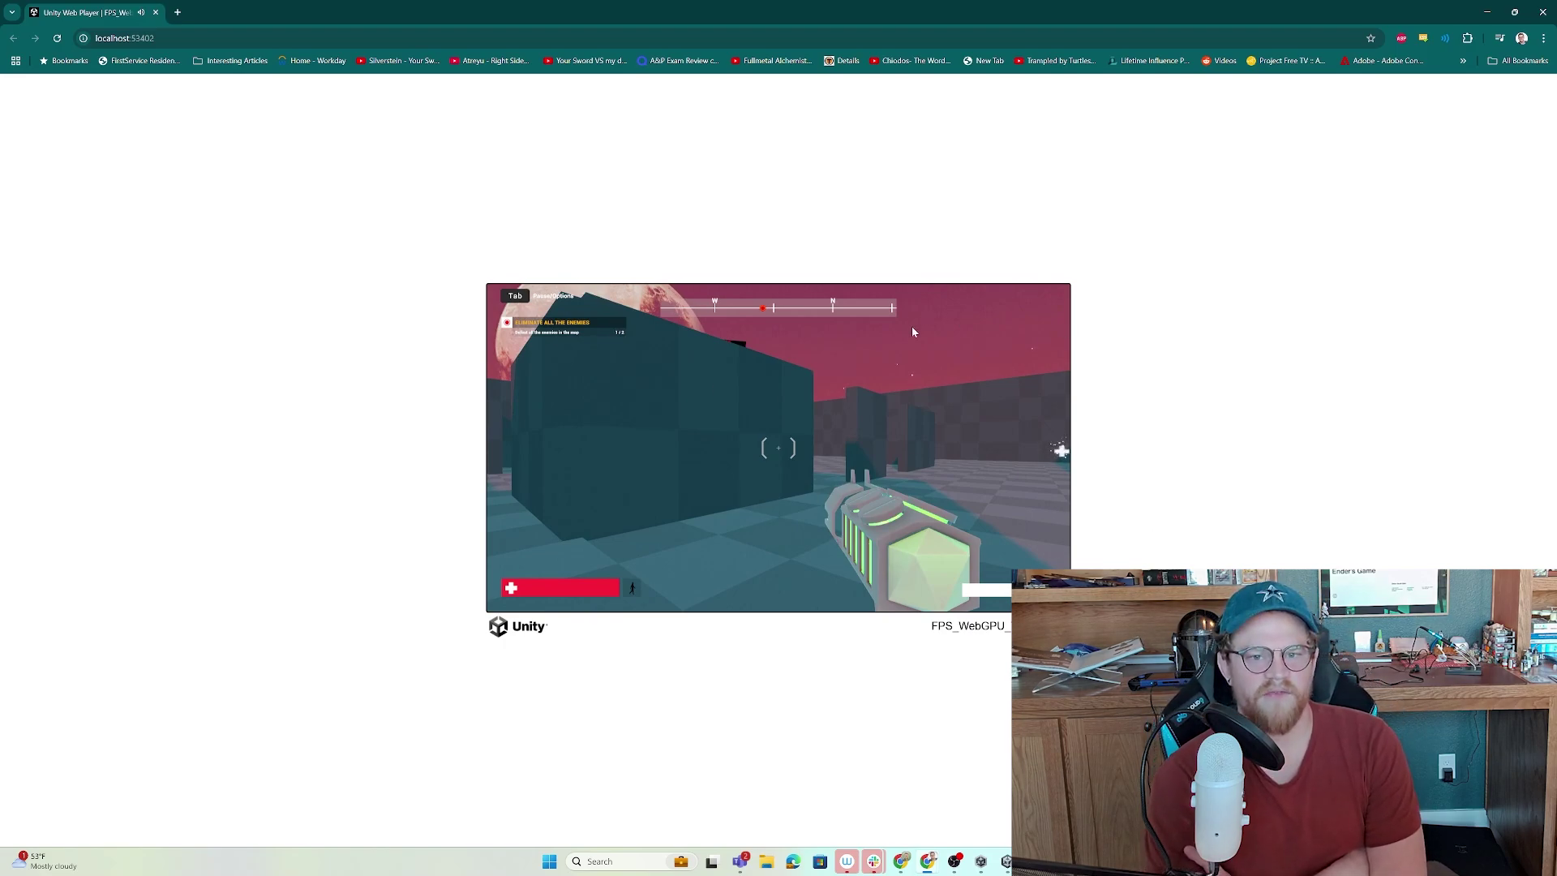
# Open the Pause/Options menu (Shadows on, Invincibility off), then close it to resume play.
pyautogui.click(906, 420)
pyautogui.press('Tab')
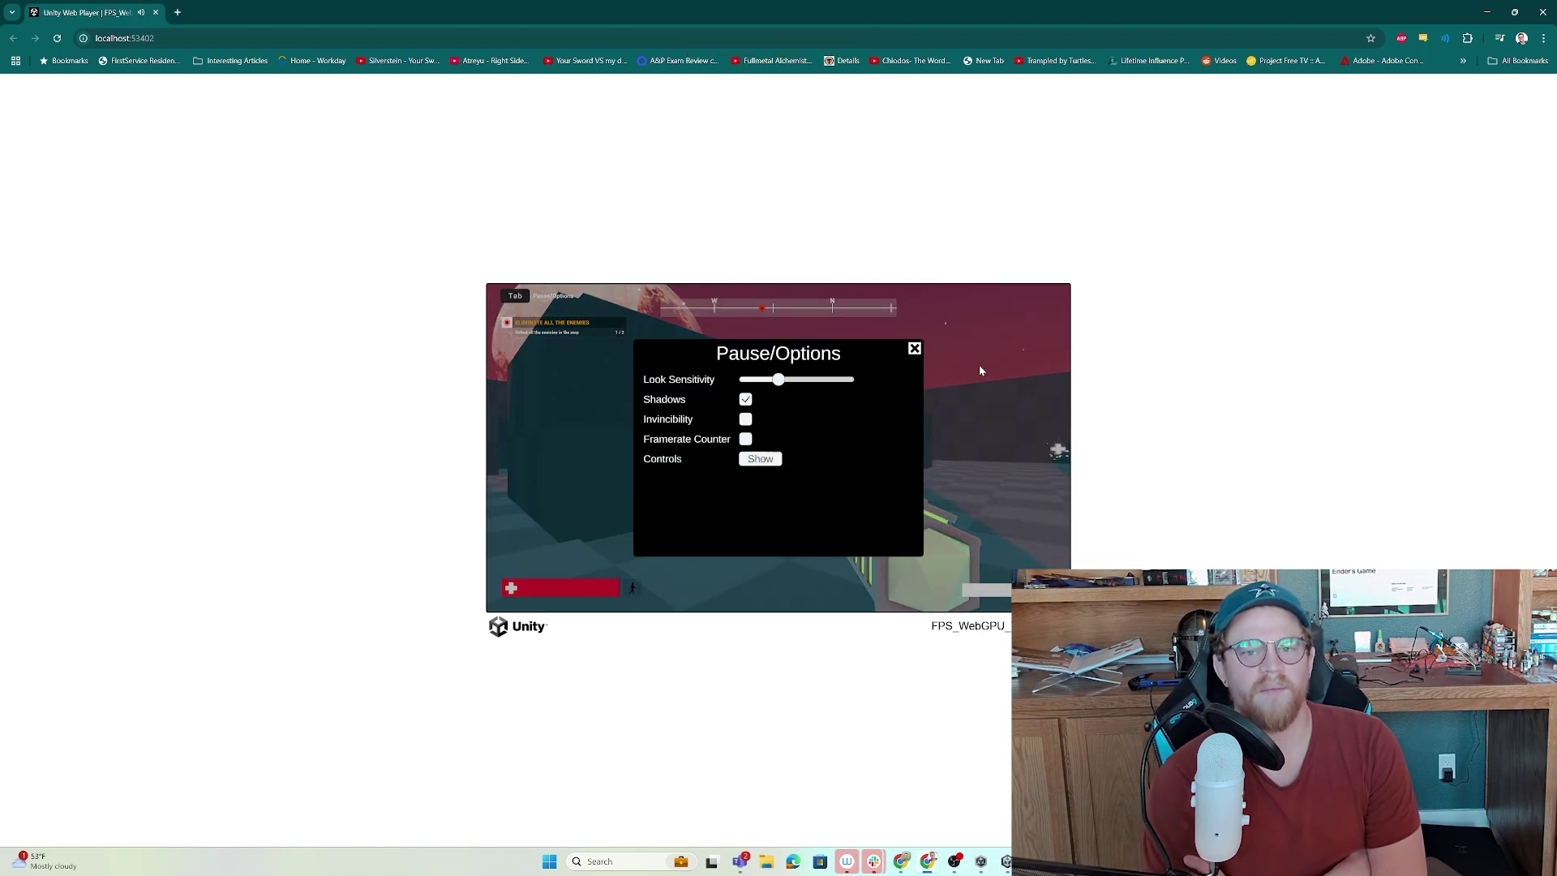
pyautogui.press('Tab')
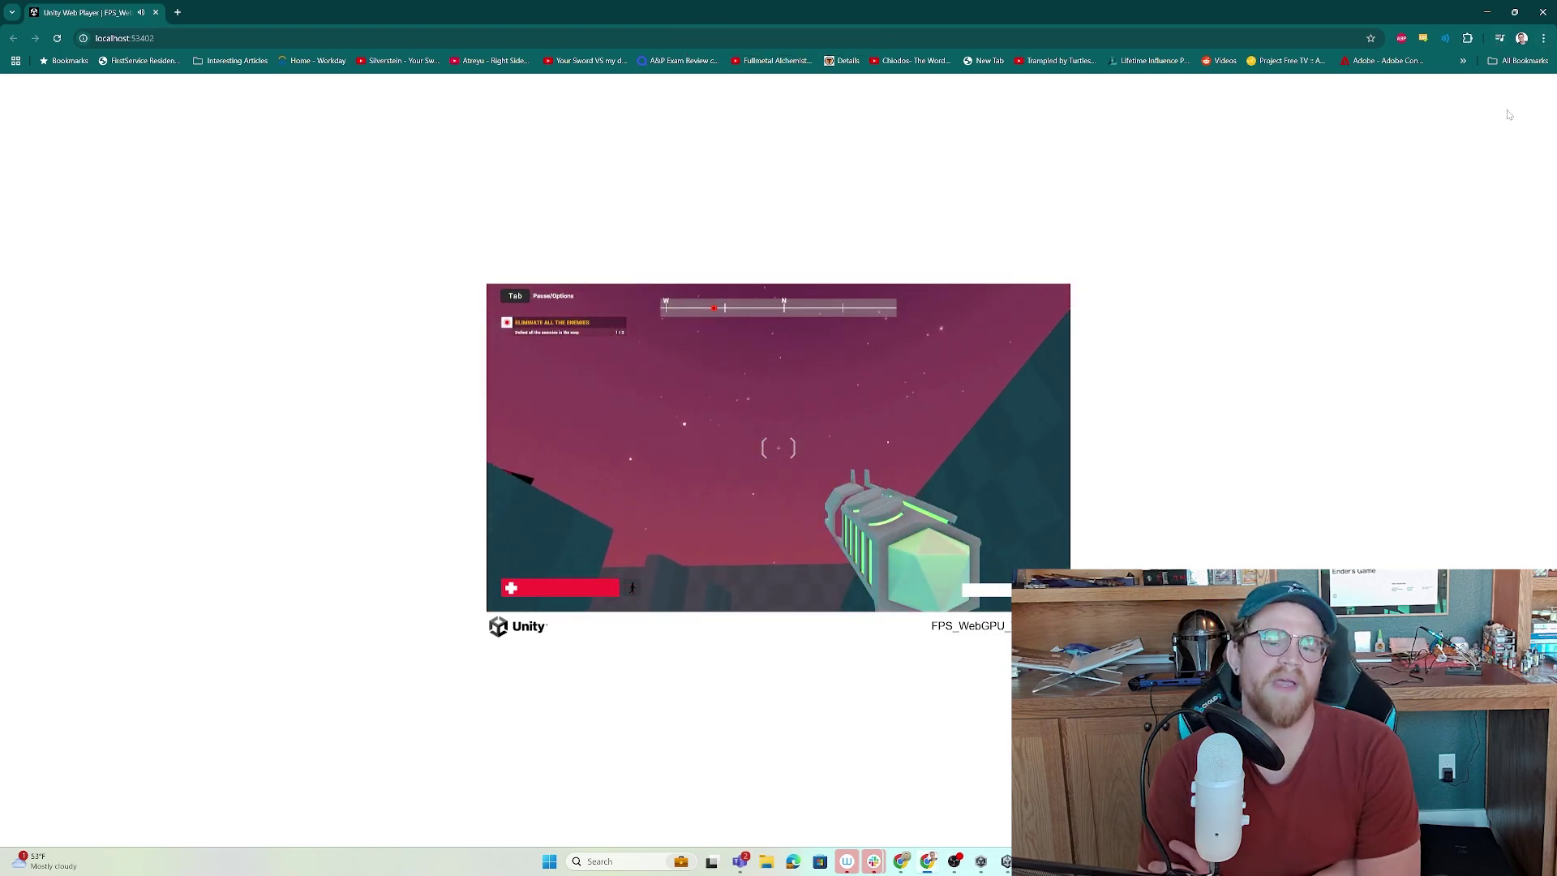
# Open DevTools, scroll the Console to Unity's WebGPU renderer and device logs, then close it.
pyautogui.press('F12')
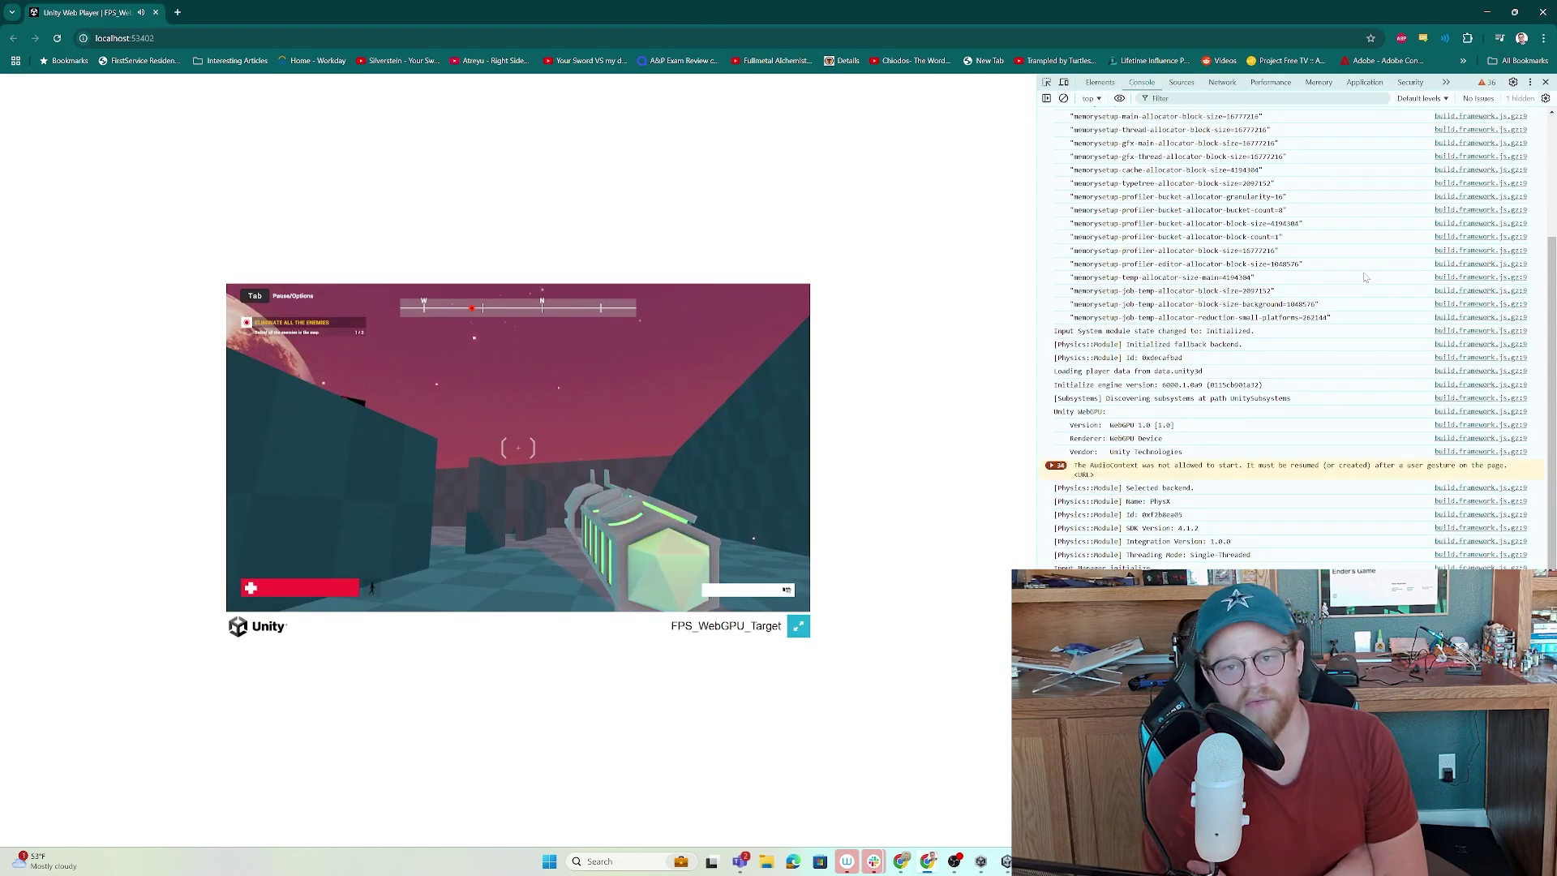
pyautogui.click(1100, 82)
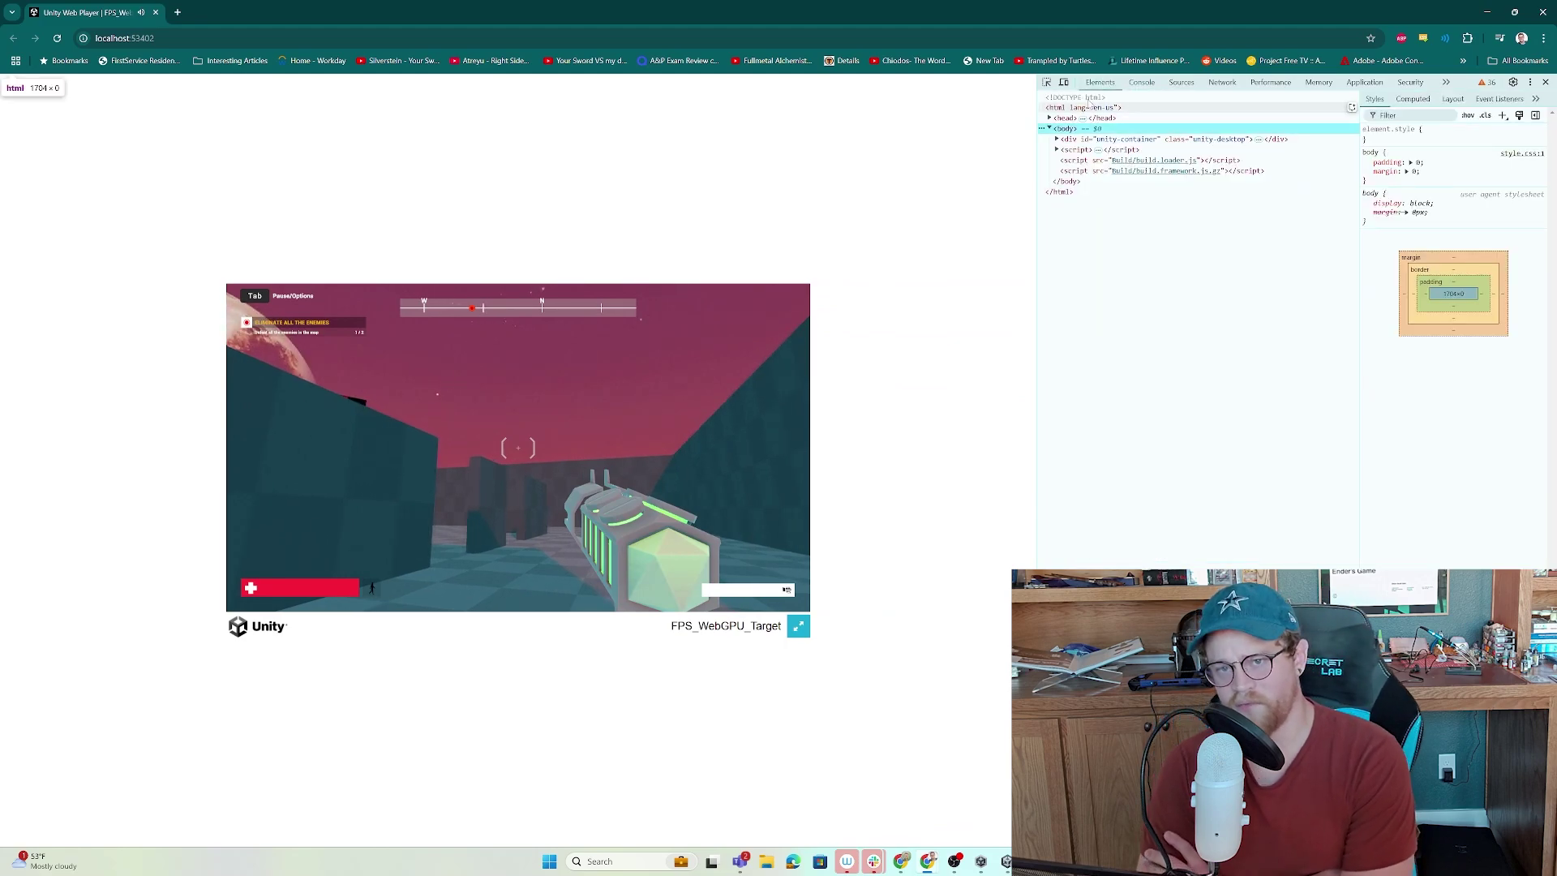
pyautogui.click(1142, 84)
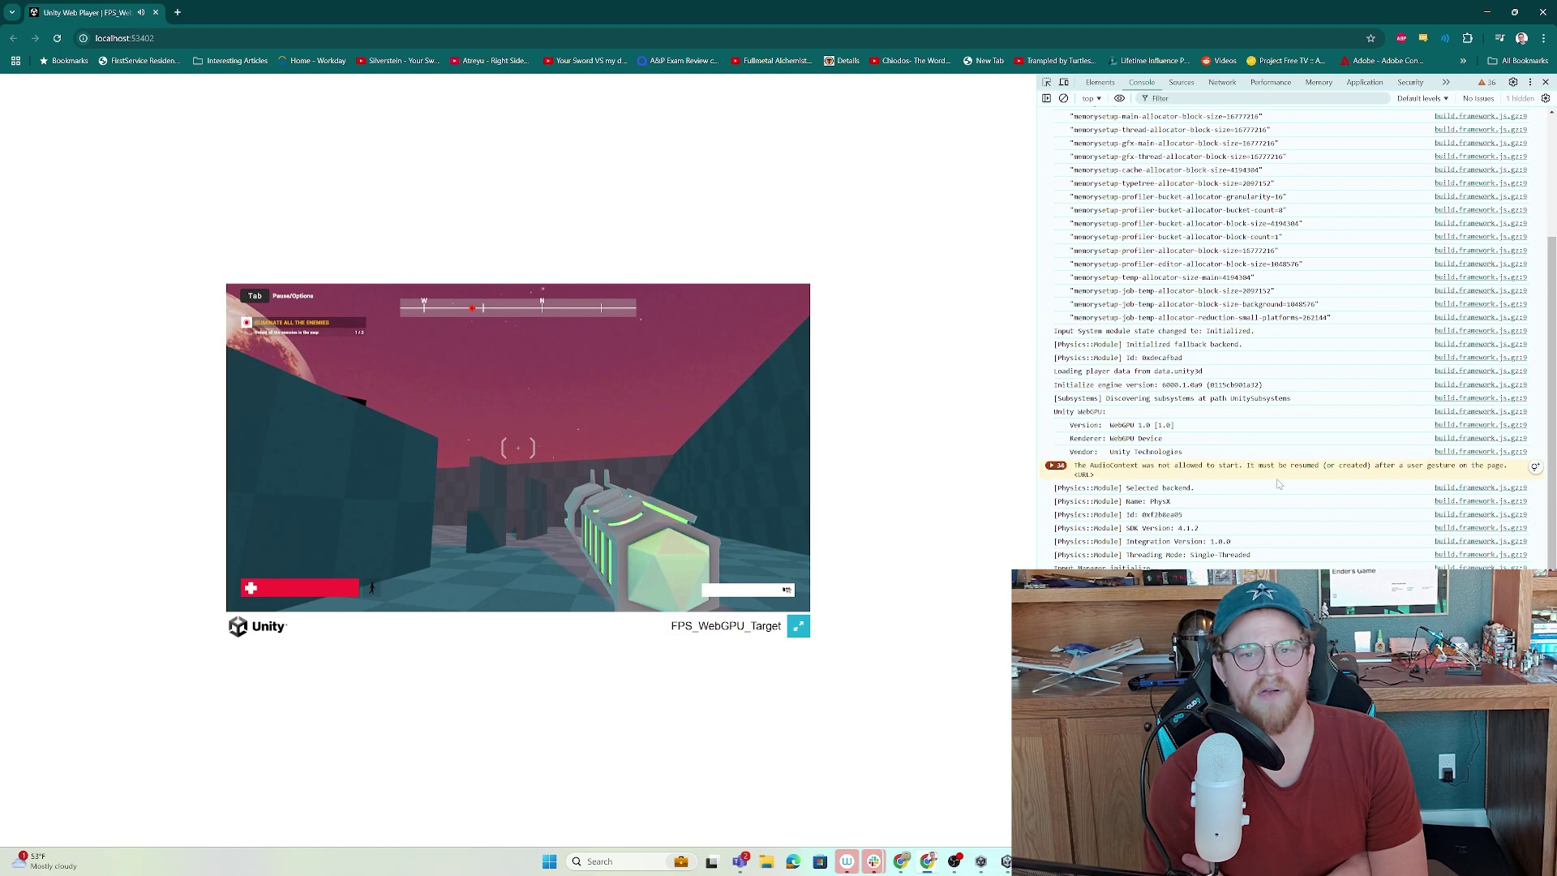
pyautogui.scroll(3, 1250, 436)
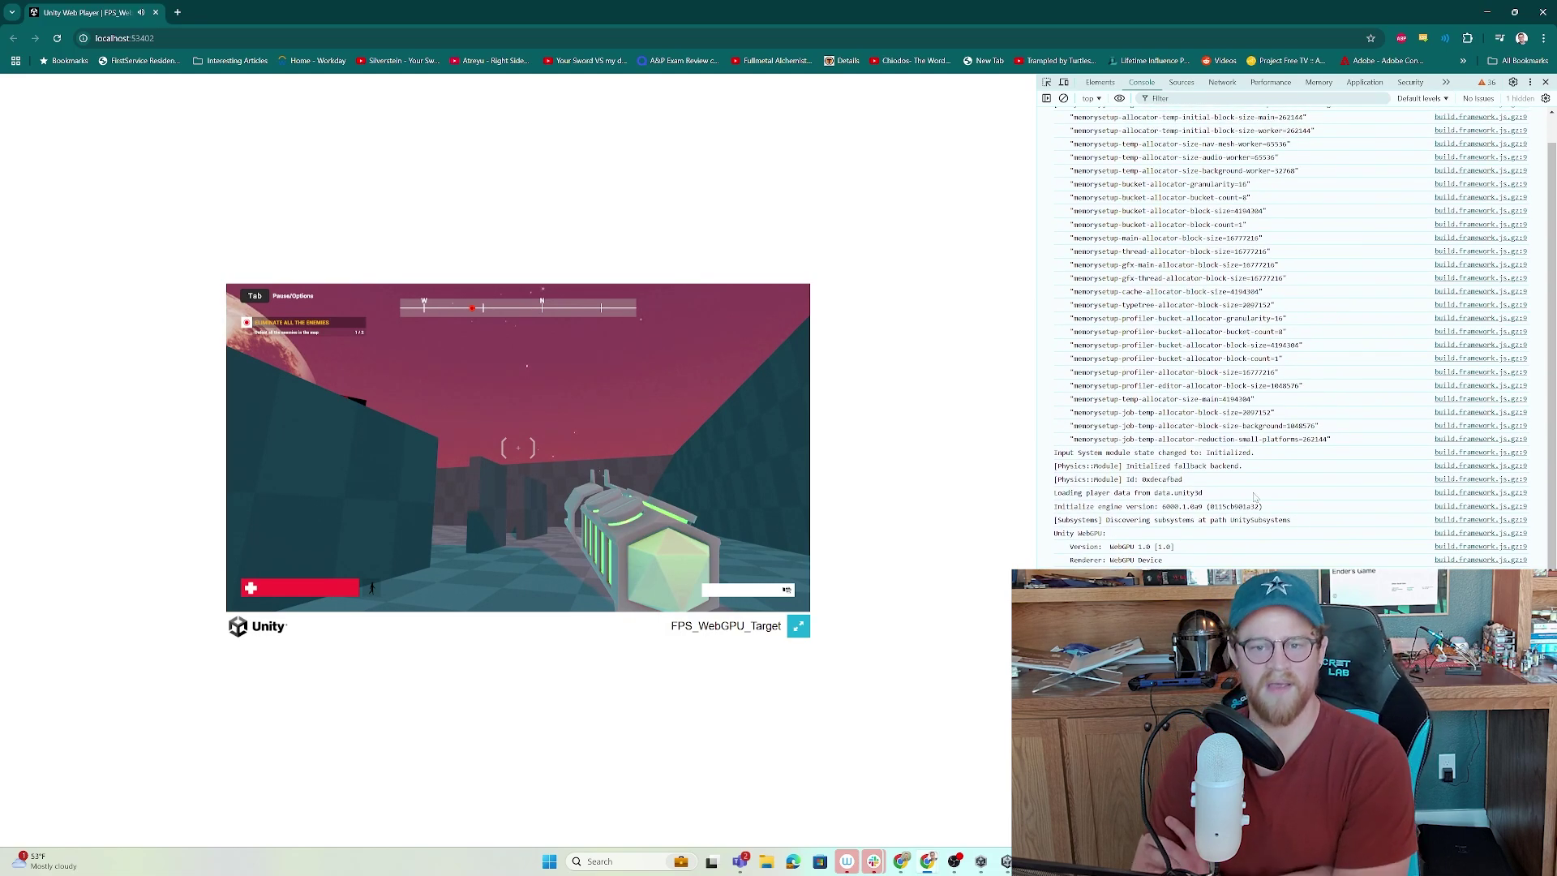
pyautogui.scroll(-1, 1191, 430)
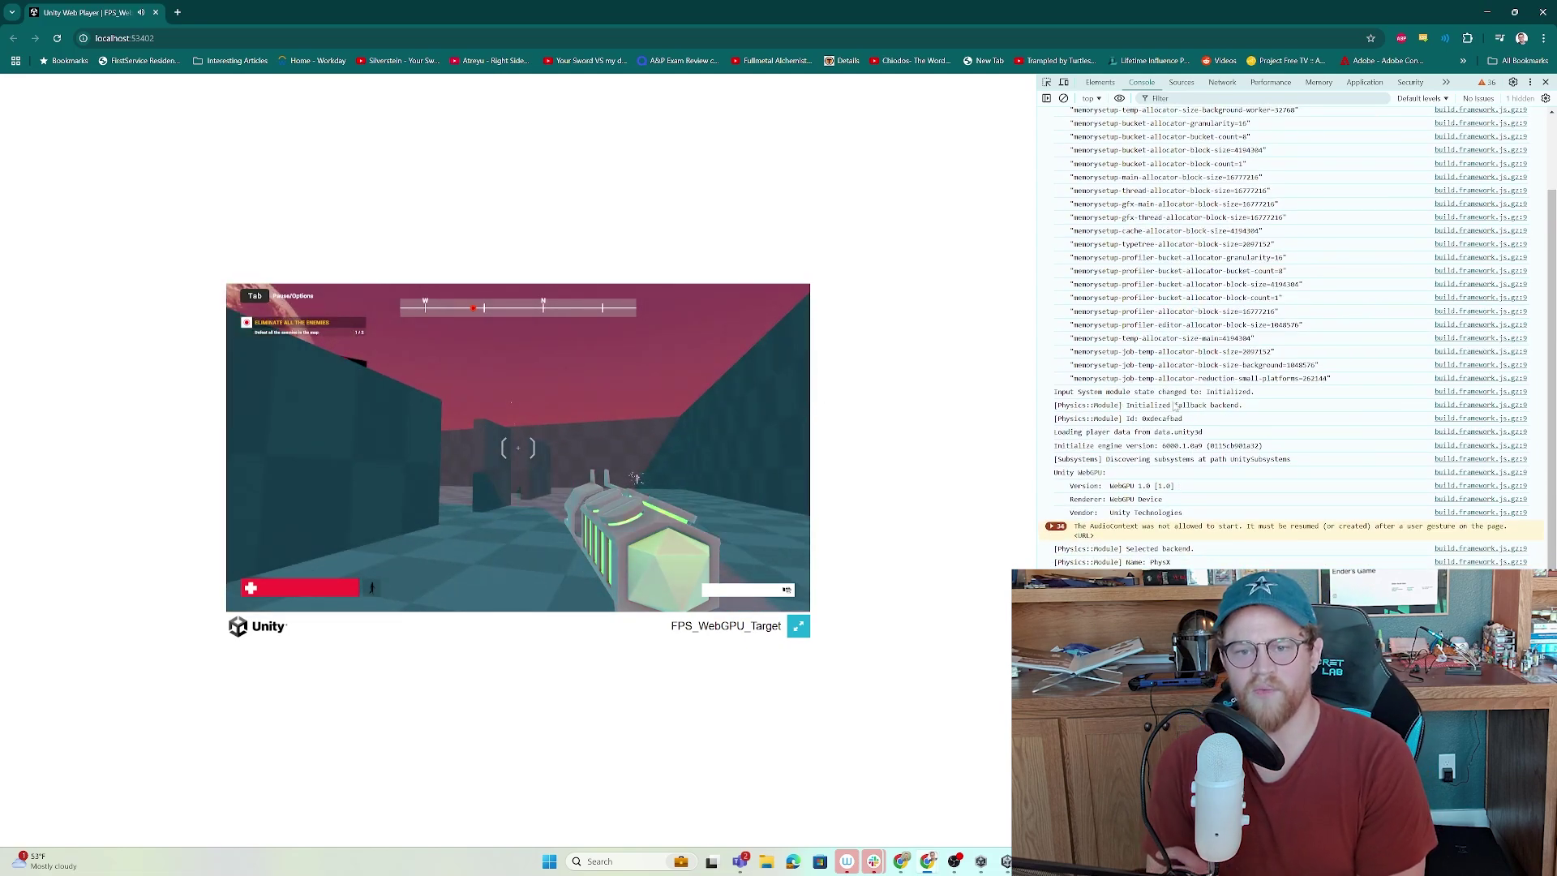
pyautogui.scroll(2, 1176, 407)
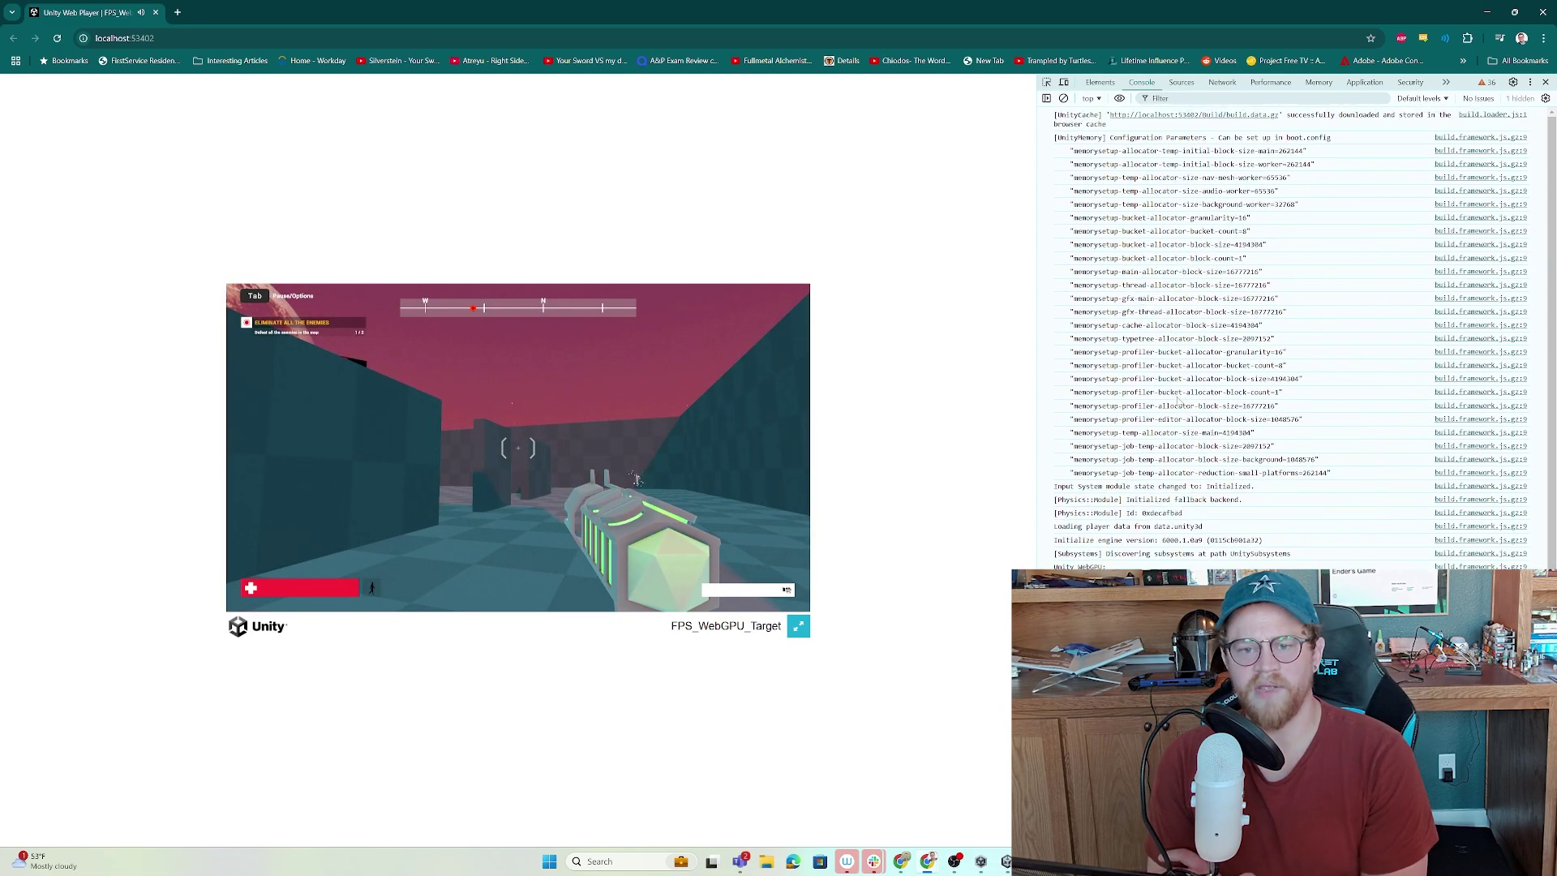
pyautogui.click(1100, 82)
pyautogui.click(1141, 82)
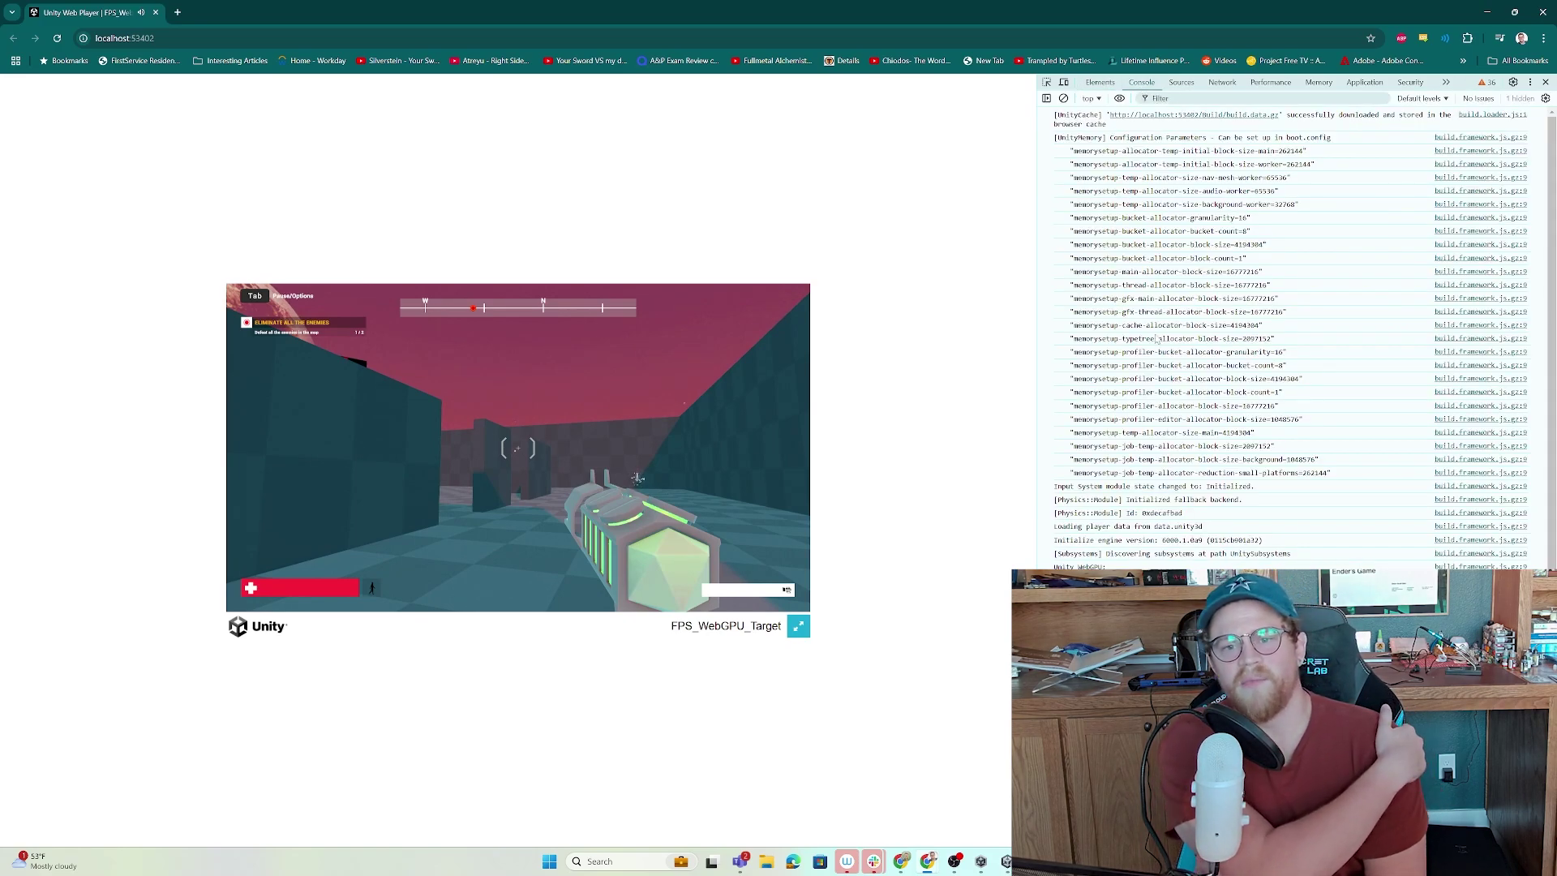
pyautogui.scroll(-3, 1208, 416)
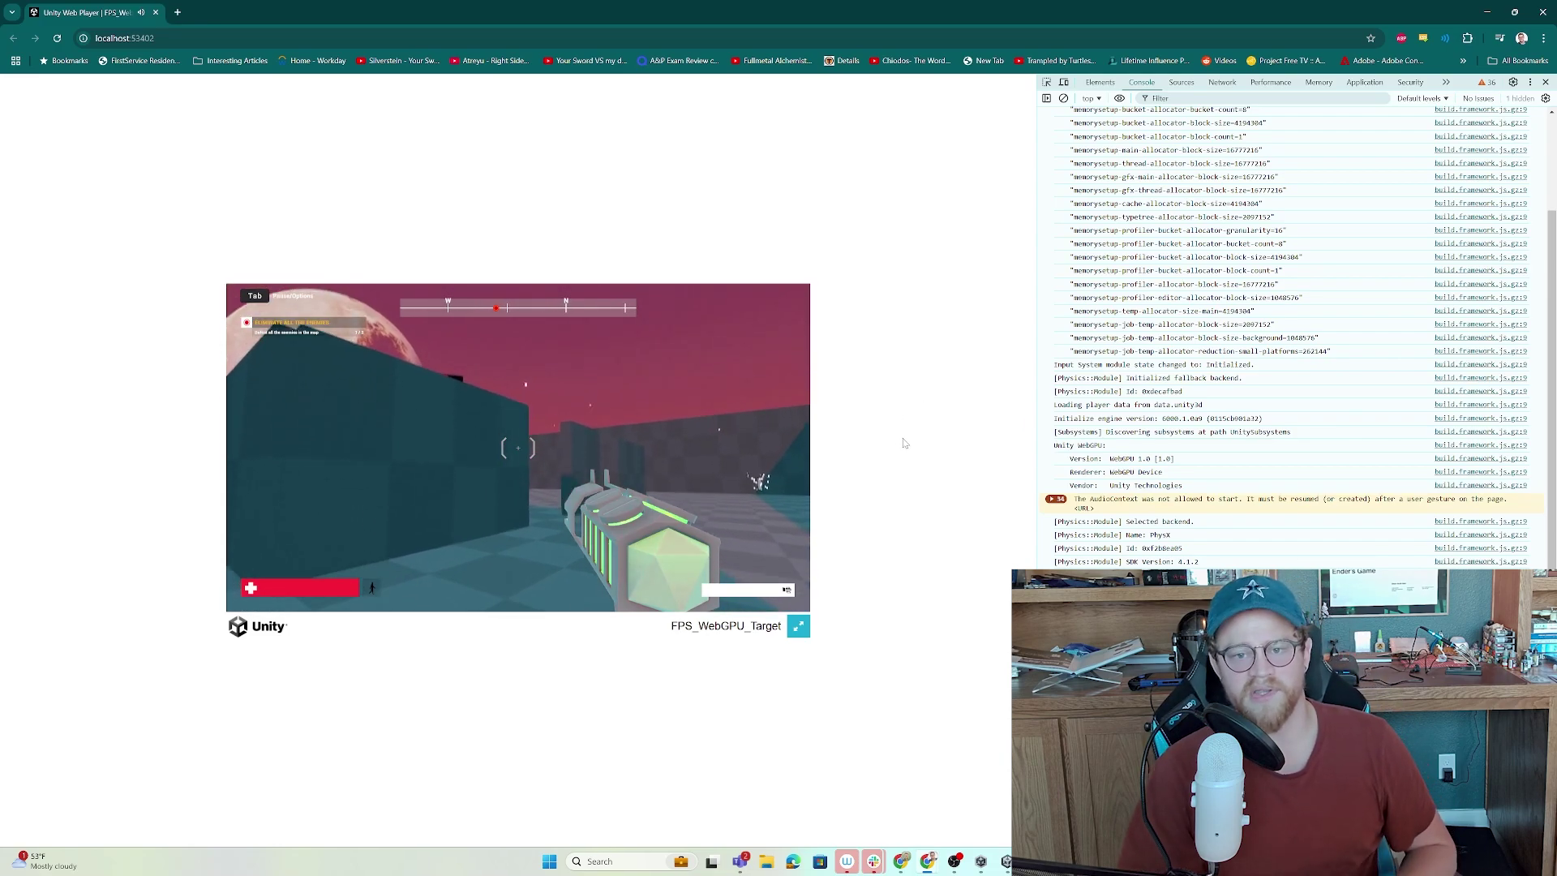
pyautogui.press('F12')
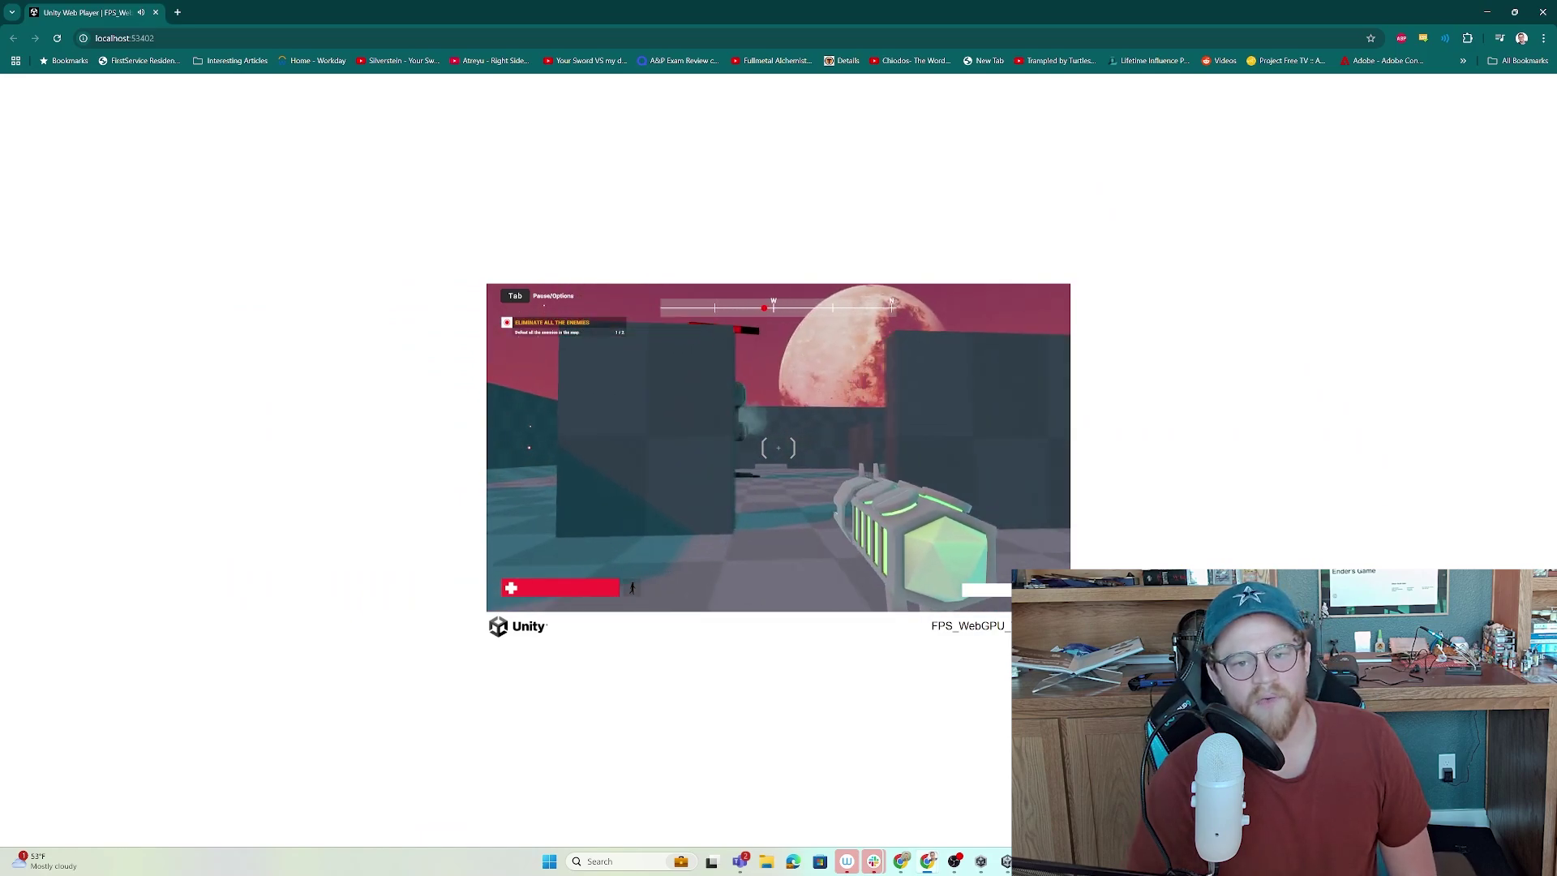
# Back the player away from the wall in the arena.
pyautogui.press('s')
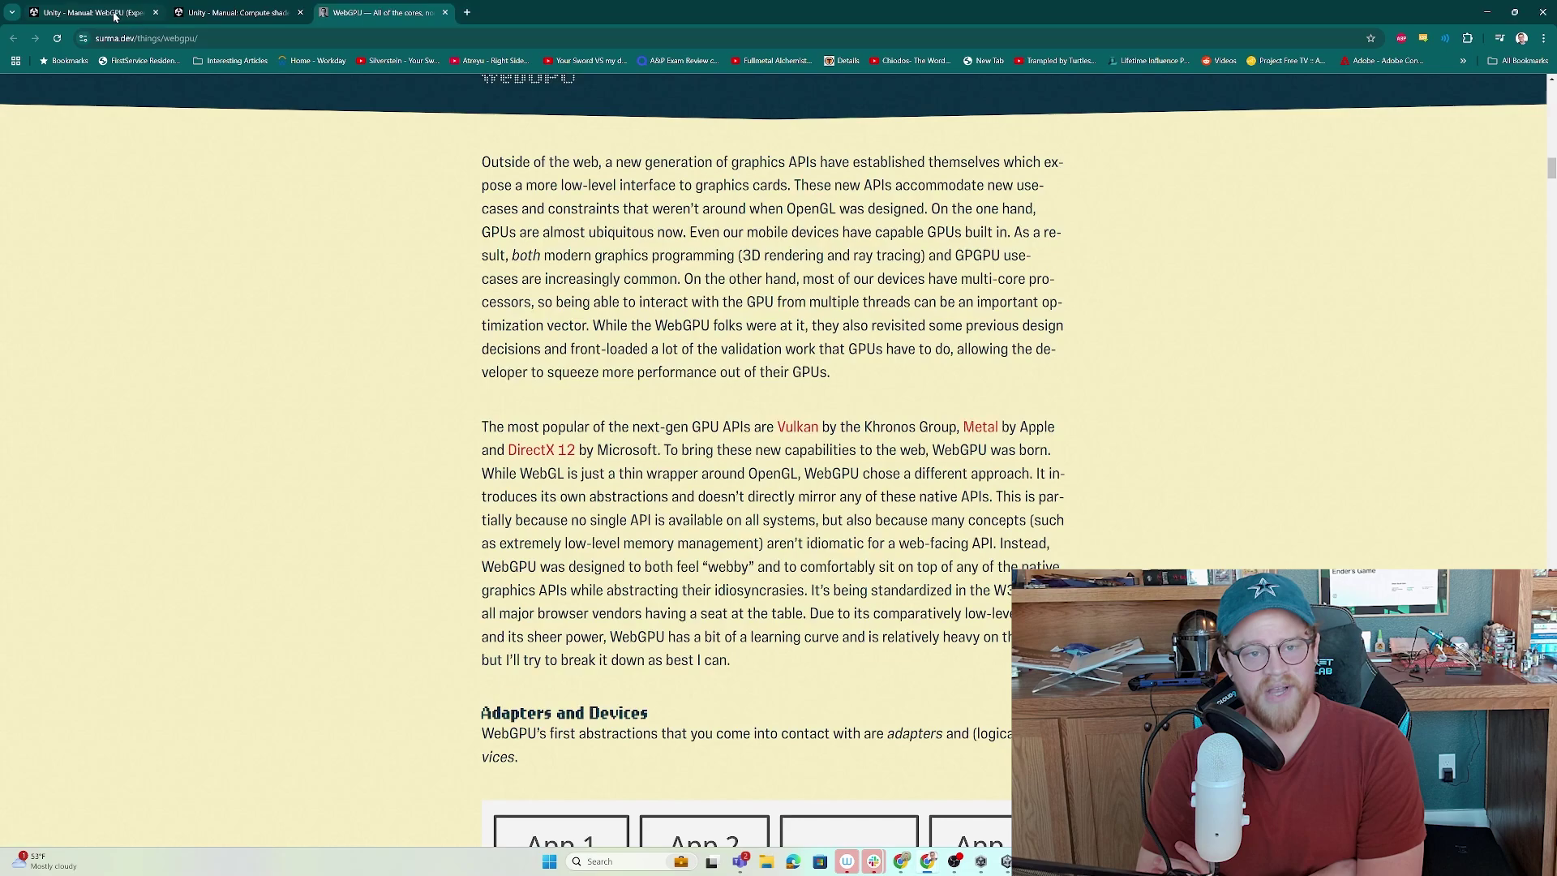
# Read the Unity Manual's Limitations of WebGPU page, check Compute shaders, then return to surma.dev.
pyautogui.click(115, 16)
pyautogui.scroll(-1, 533, 480)
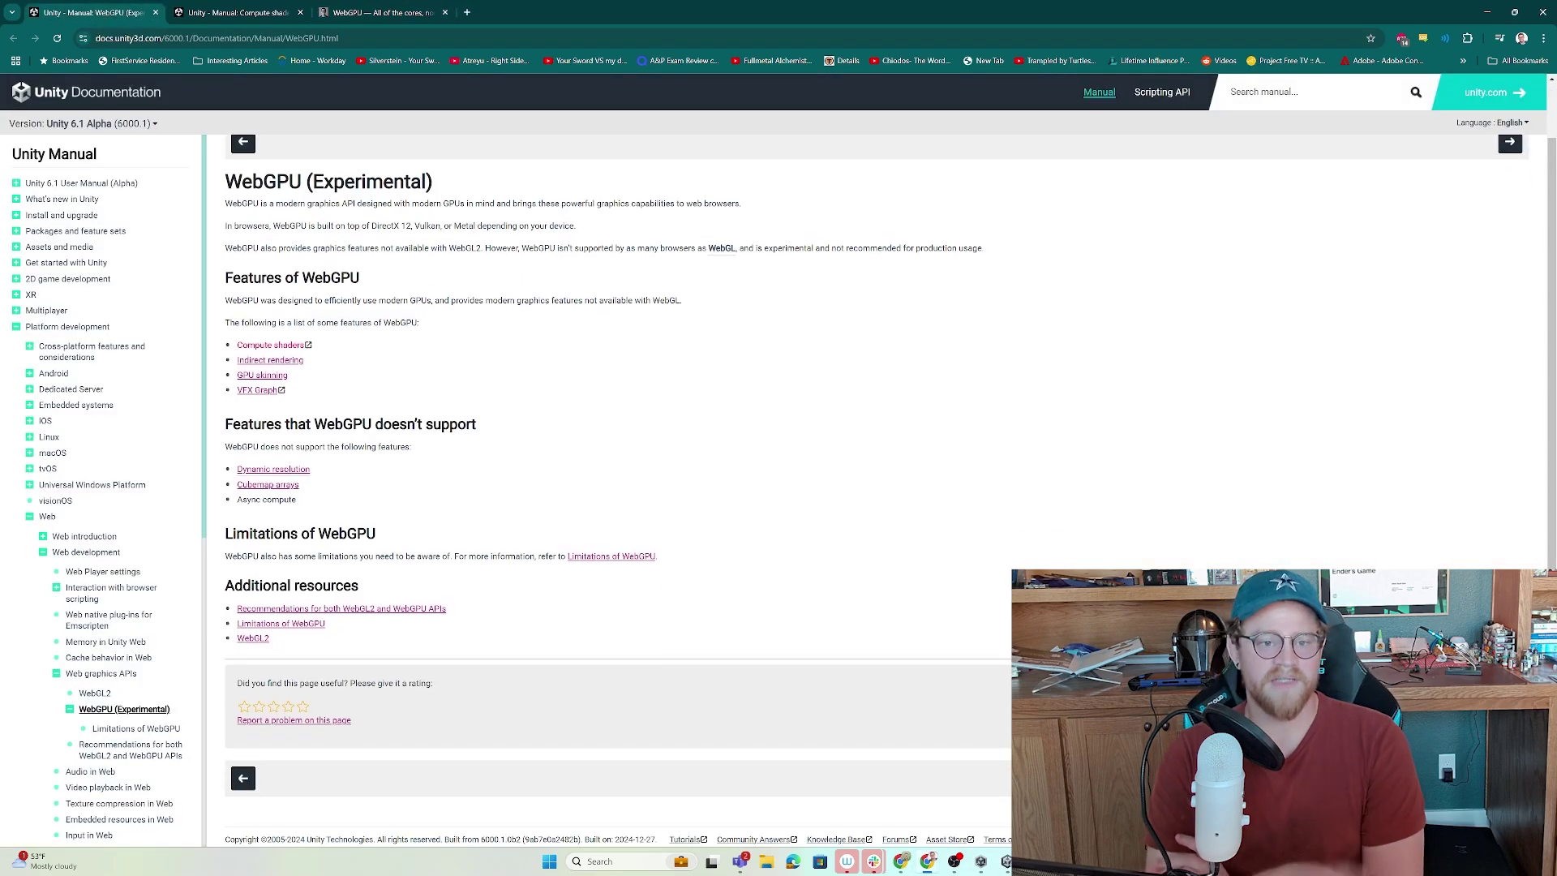
pyautogui.click(611, 557)
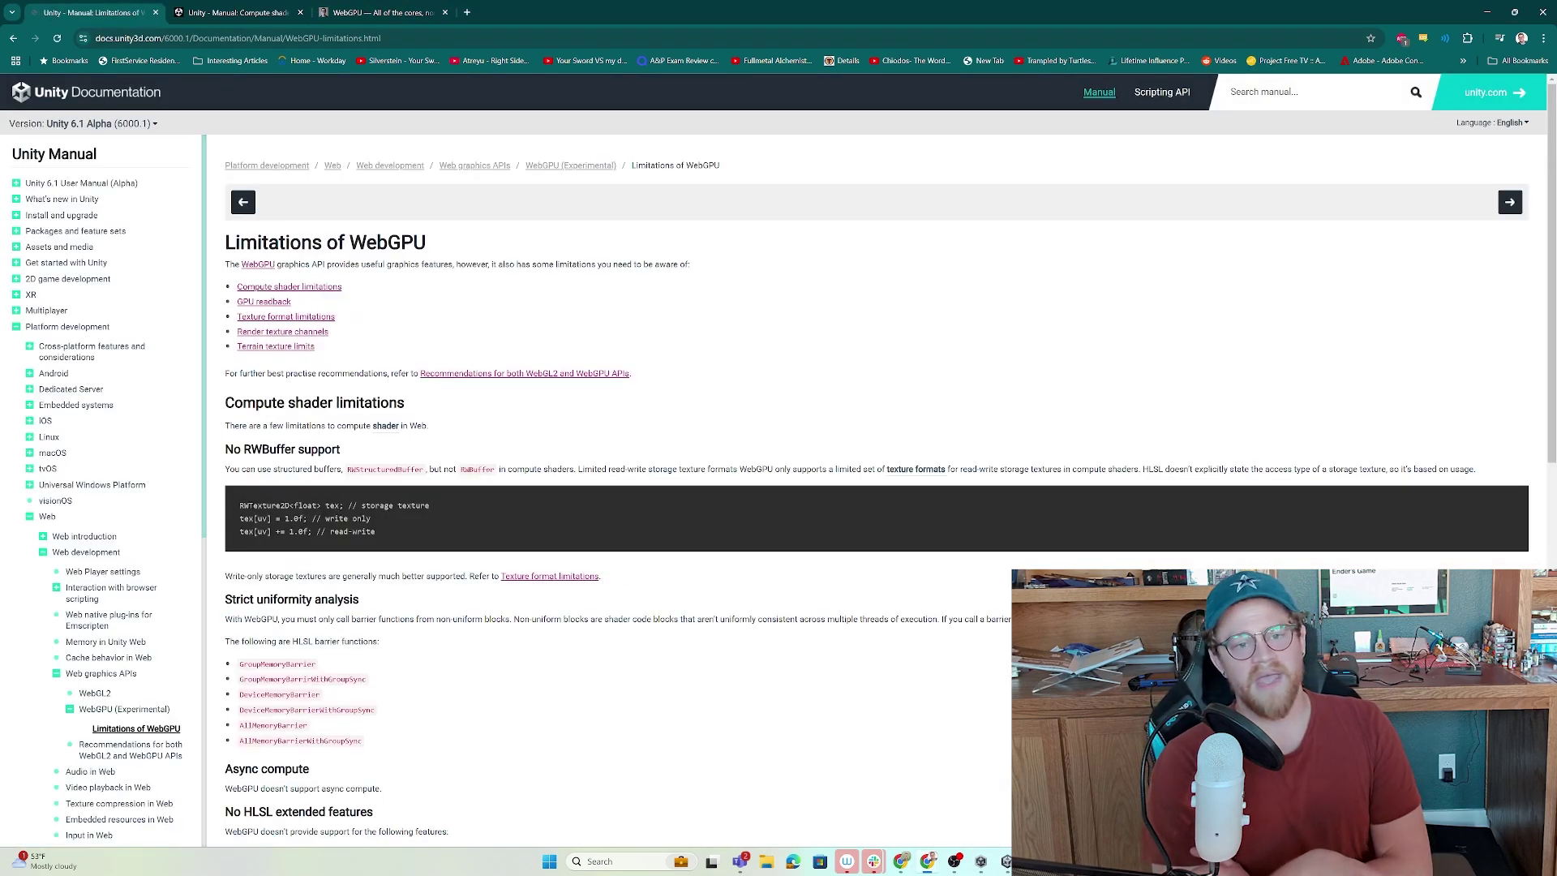
pyautogui.scroll(-5, 411, 496)
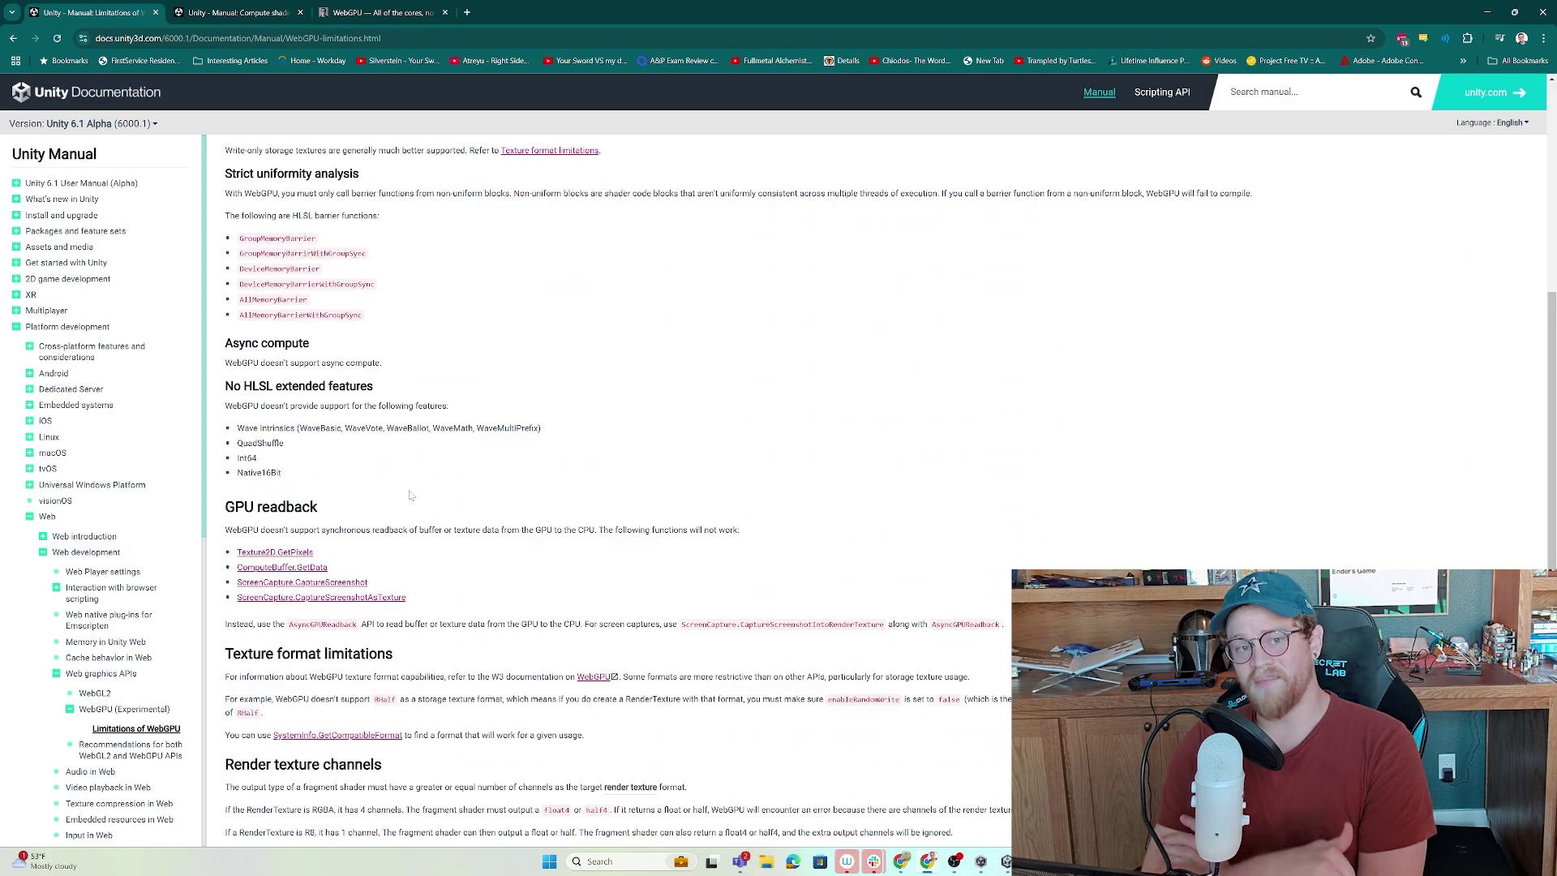
pyautogui.scroll(-3, 411, 495)
pyautogui.scroll(4, 651, 450)
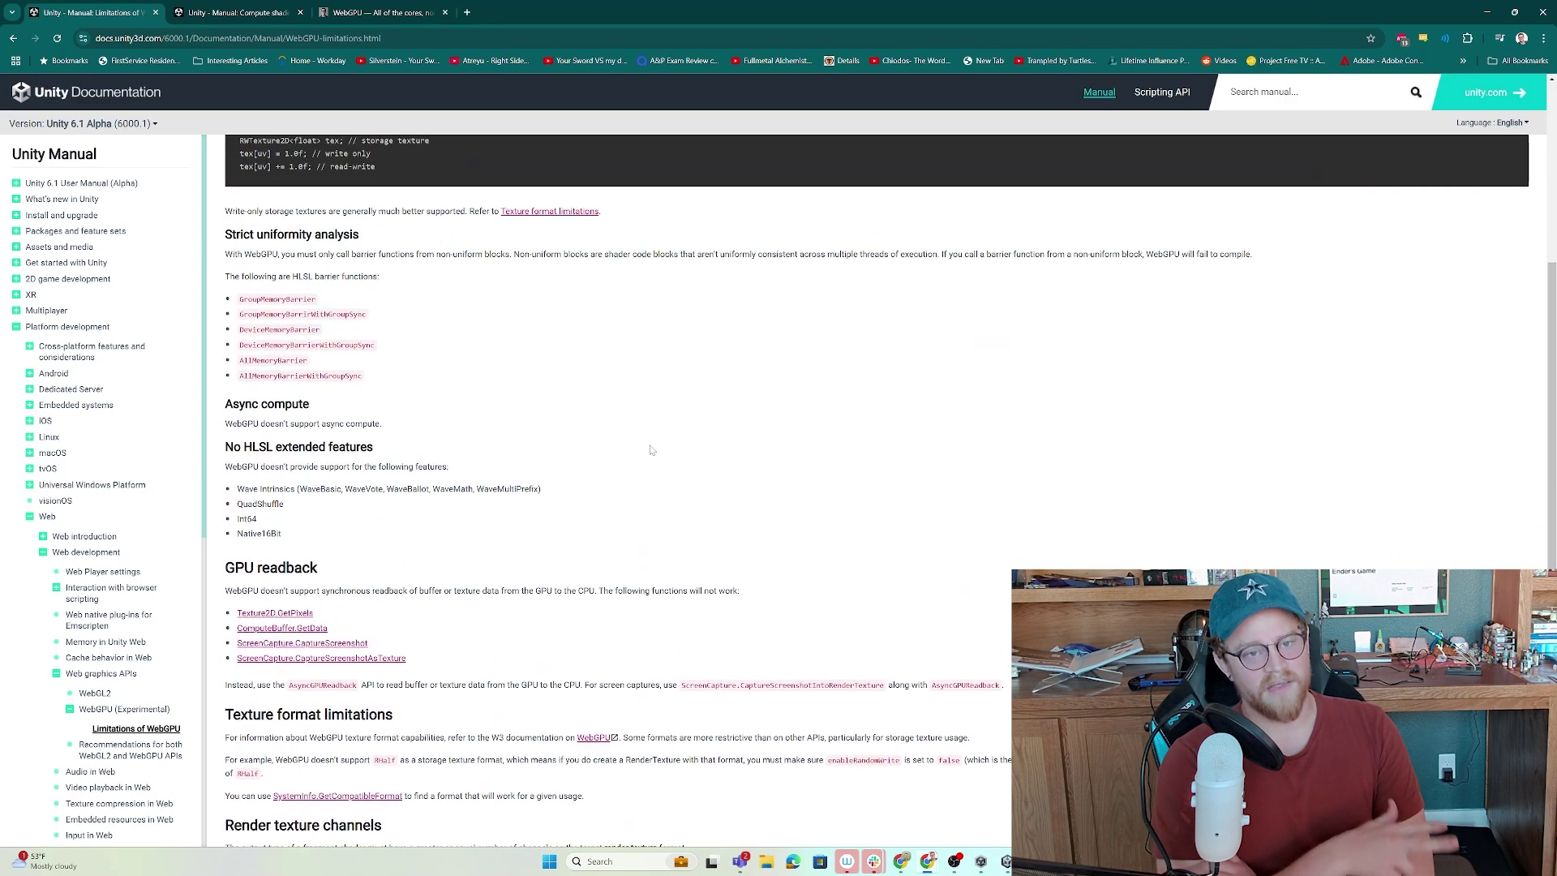
pyautogui.scroll(4, 651, 451)
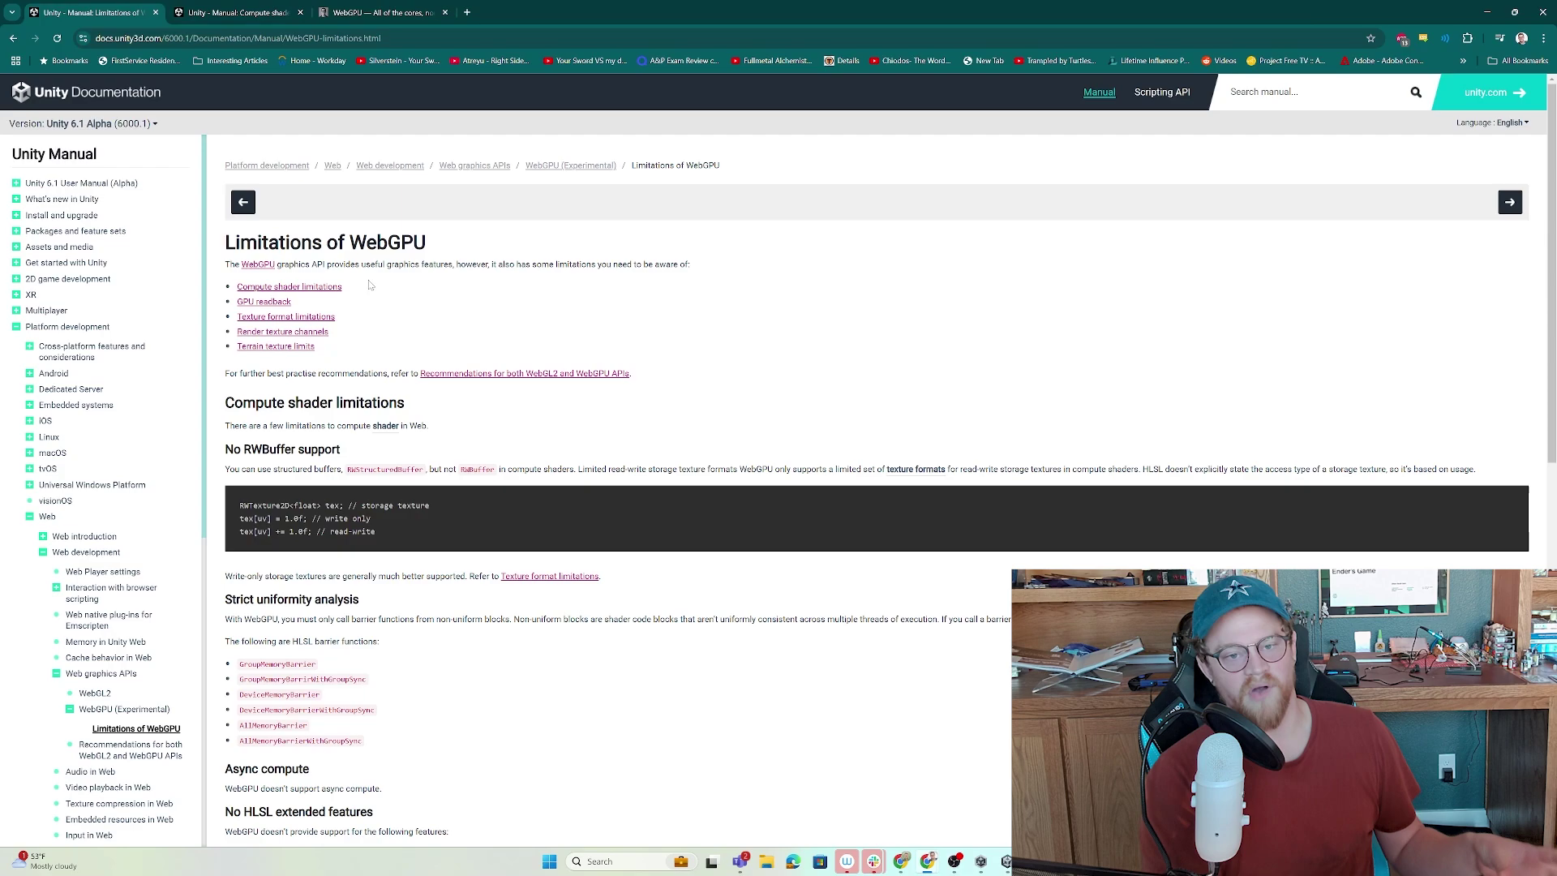
pyautogui.click(241, 14)
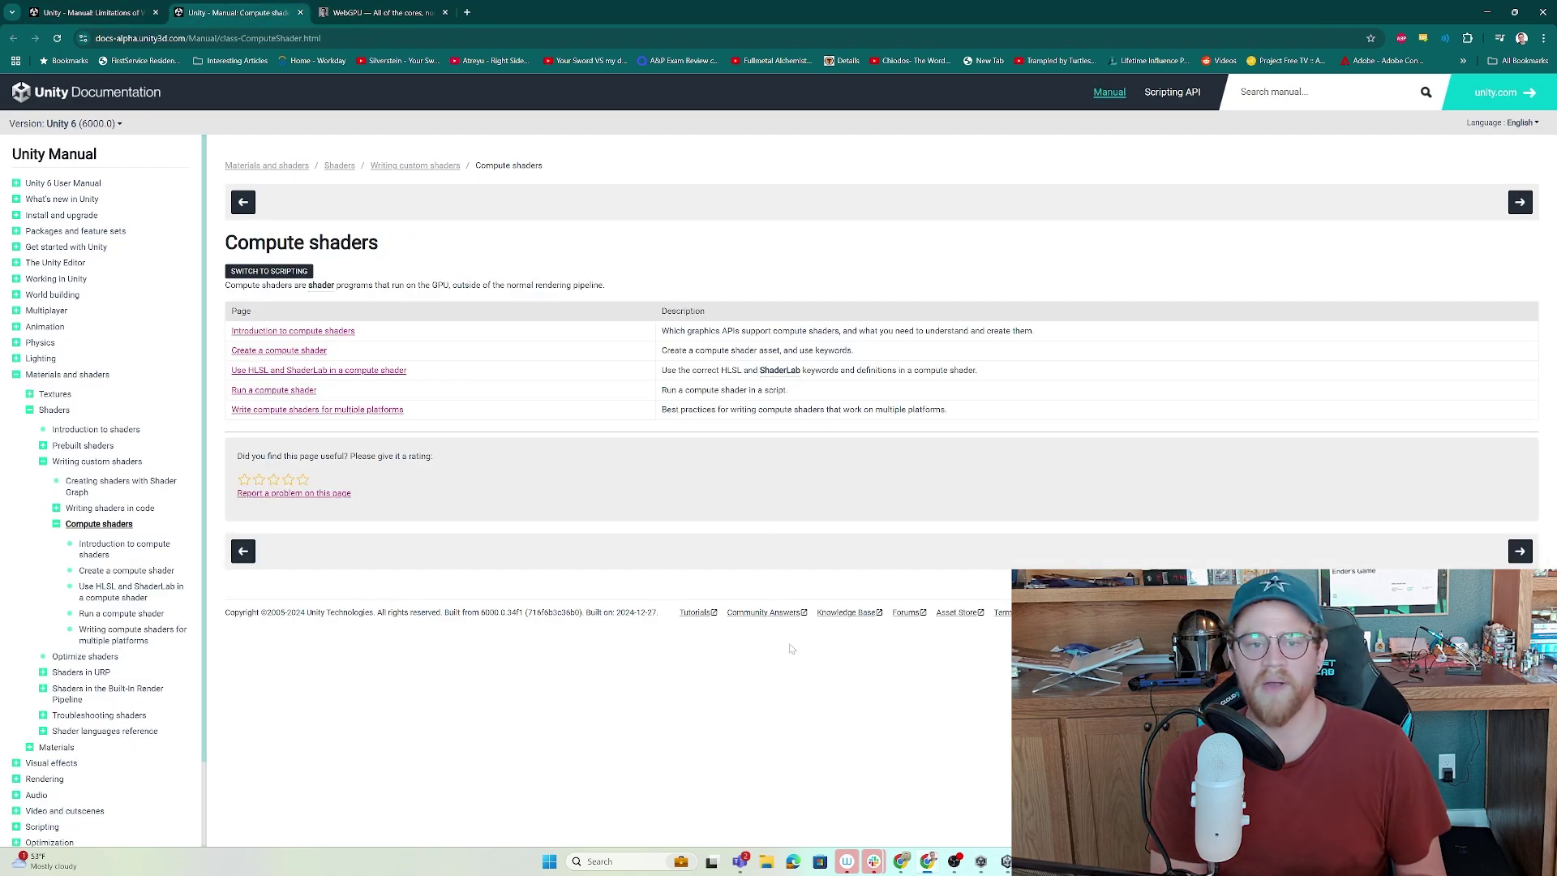
pyautogui.click(395, 14)
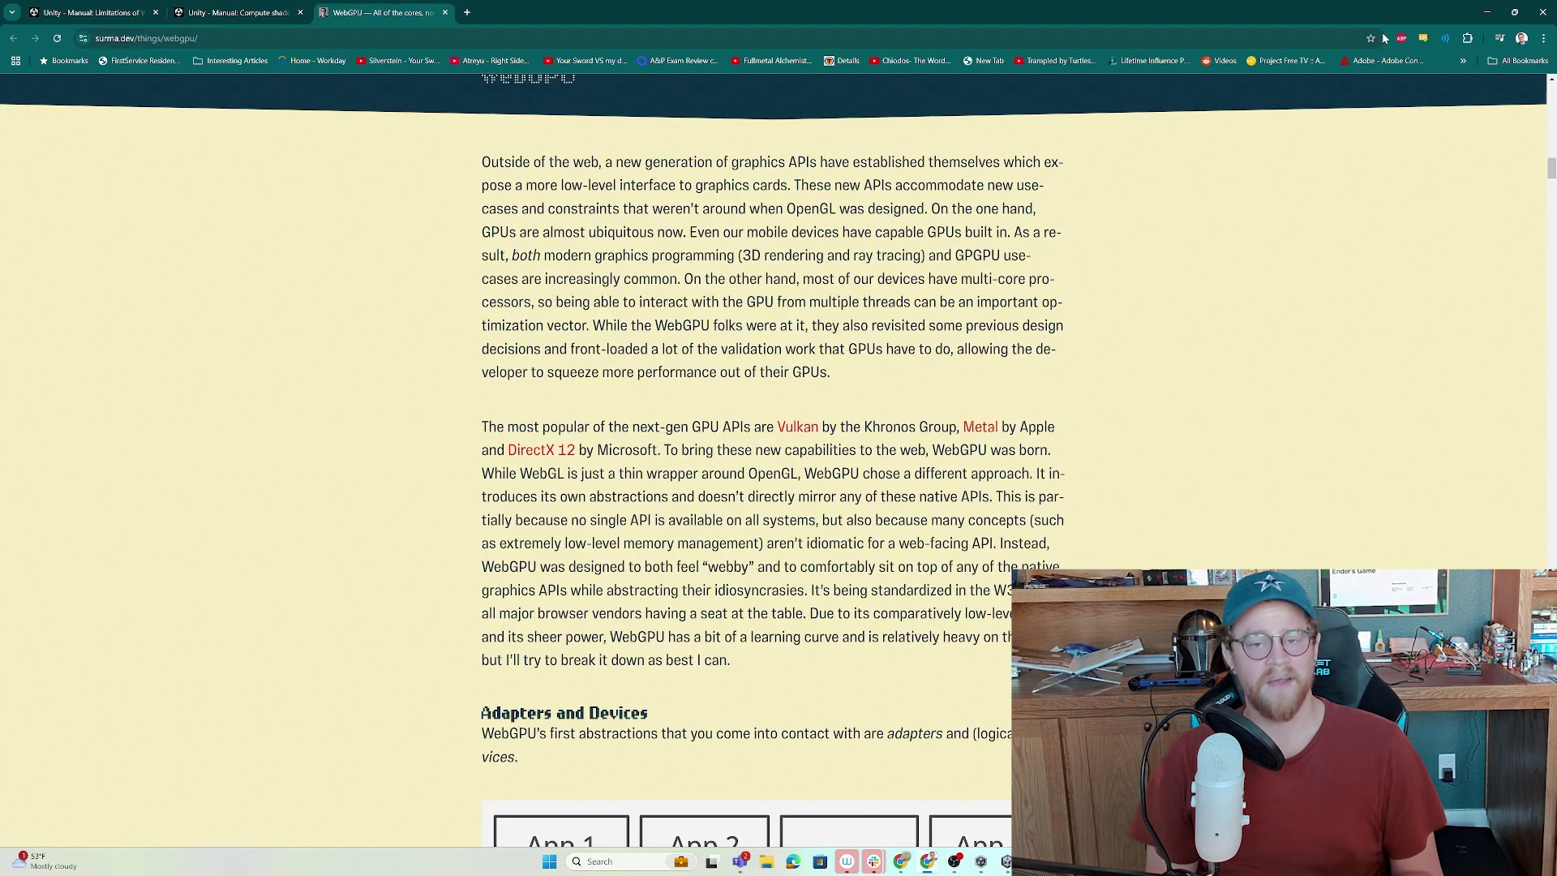
# Minimise the article window to bring back the FPS game running on localhost.
pyautogui.click(1487, 12)
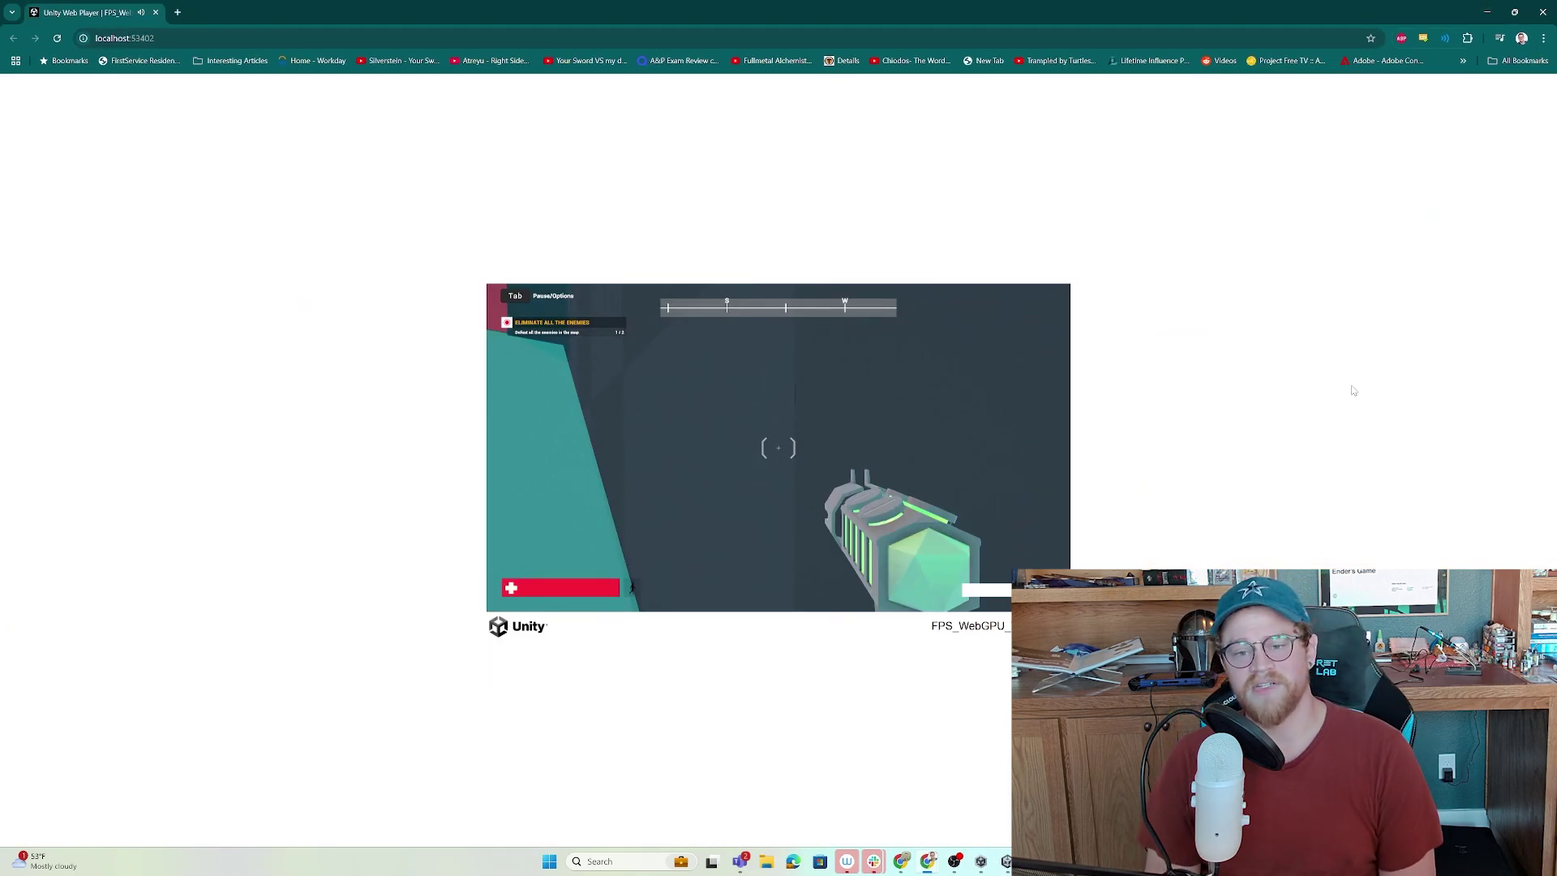